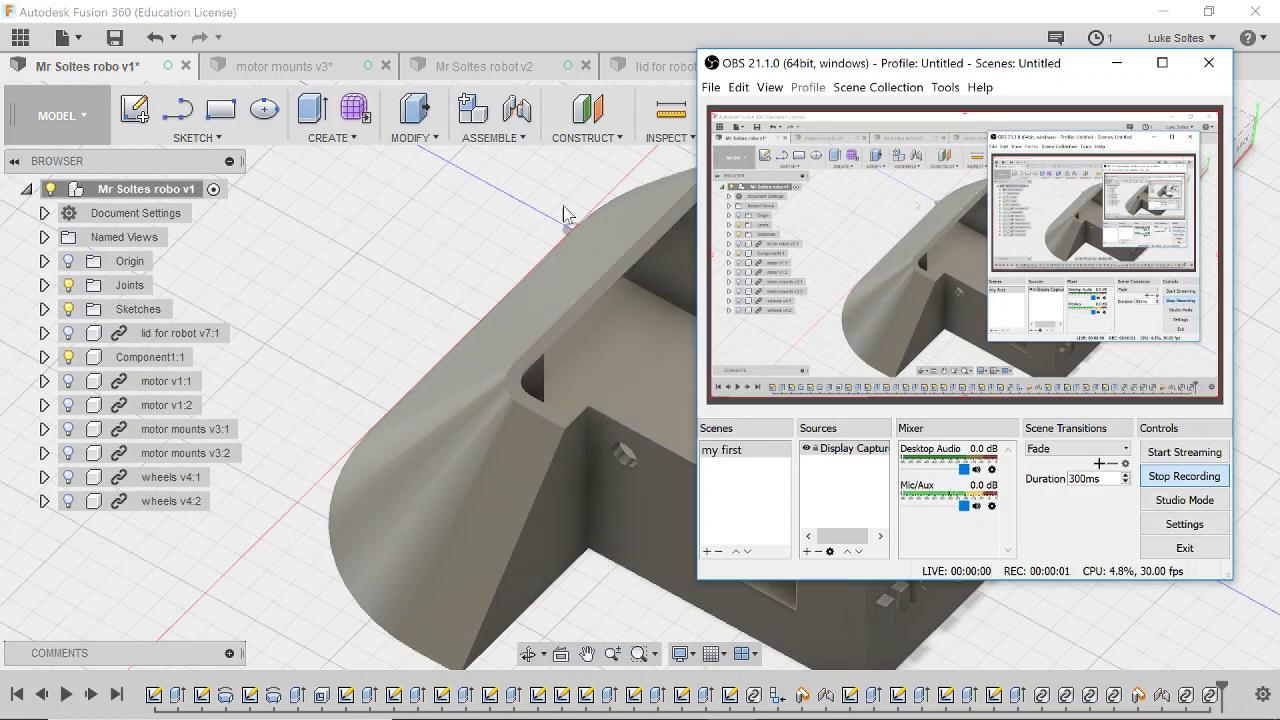
Move the recording window out of the way and orbit the robo v1 body to view it from below.
drag(860, 63, 775, 91)
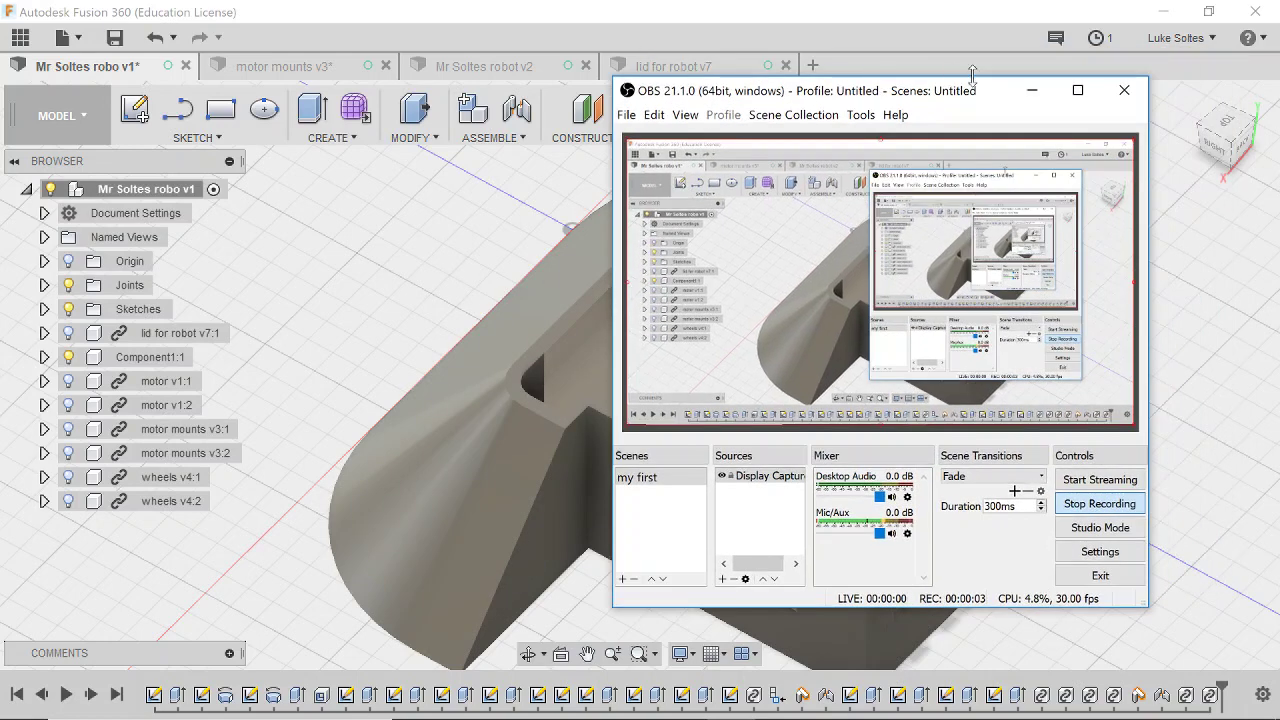
click(1033, 93)
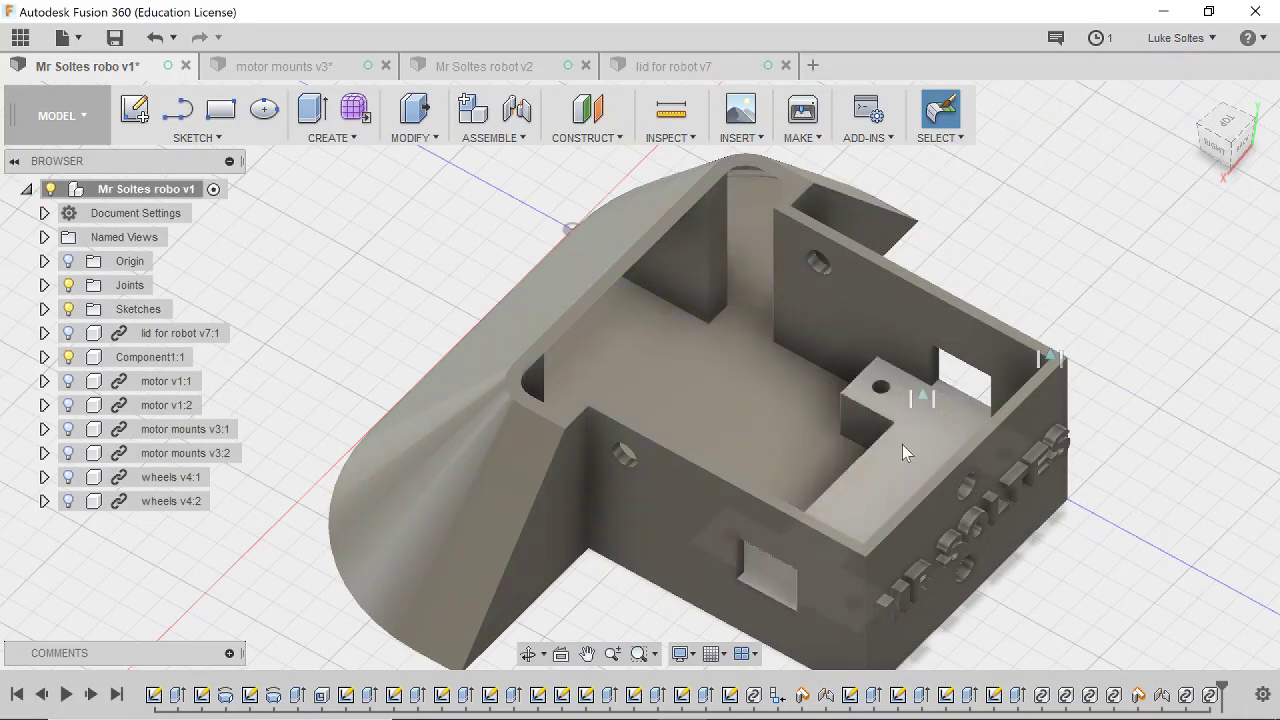
shift+middle_drag(902, 448, 752, 398)
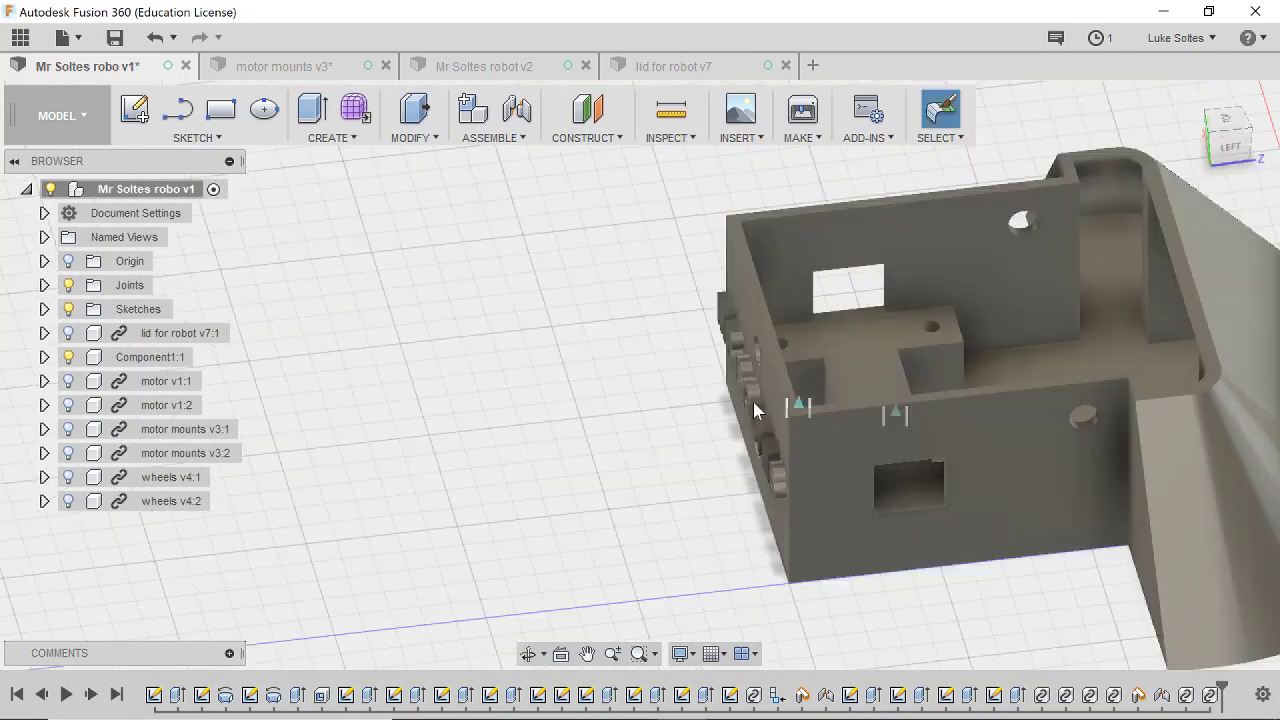
click(890, 412)
Orbit to a tilted top-front view of the motor-mount step, then switch to Mr Soltes robot v2.
shift+middle_drag(966, 462, 964, 395)
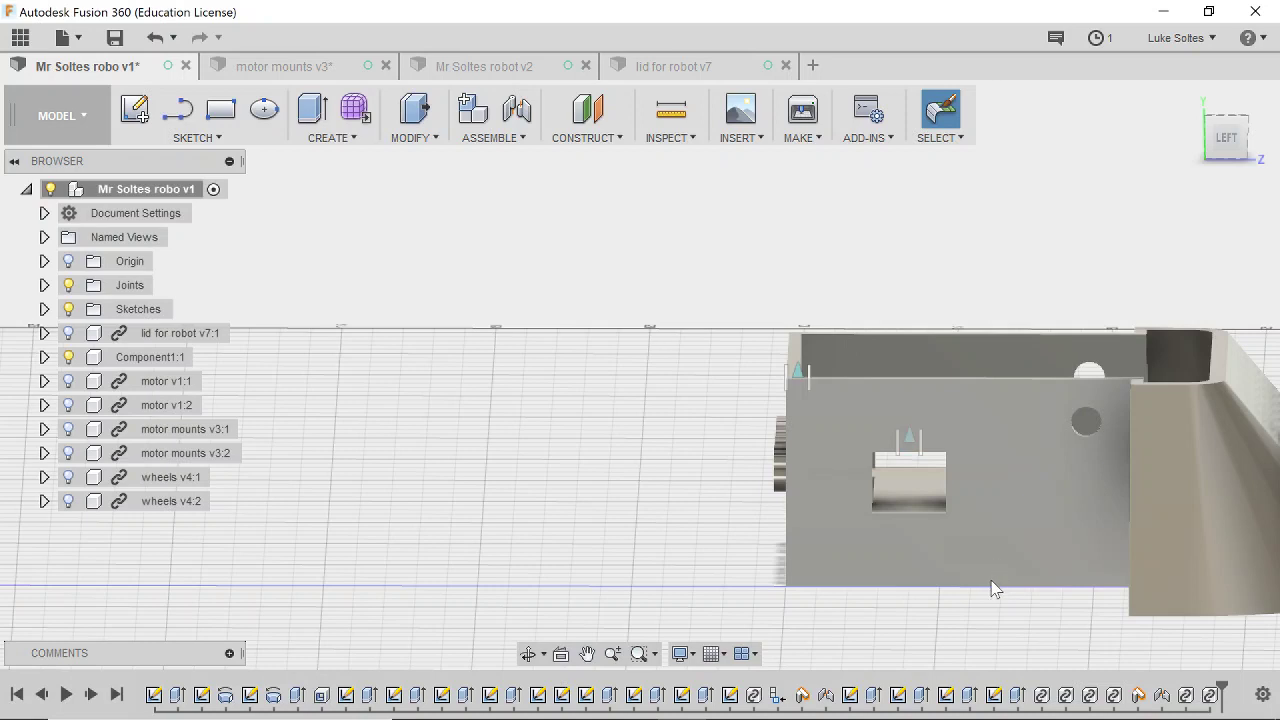
middle_drag(980, 518, 968, 469)
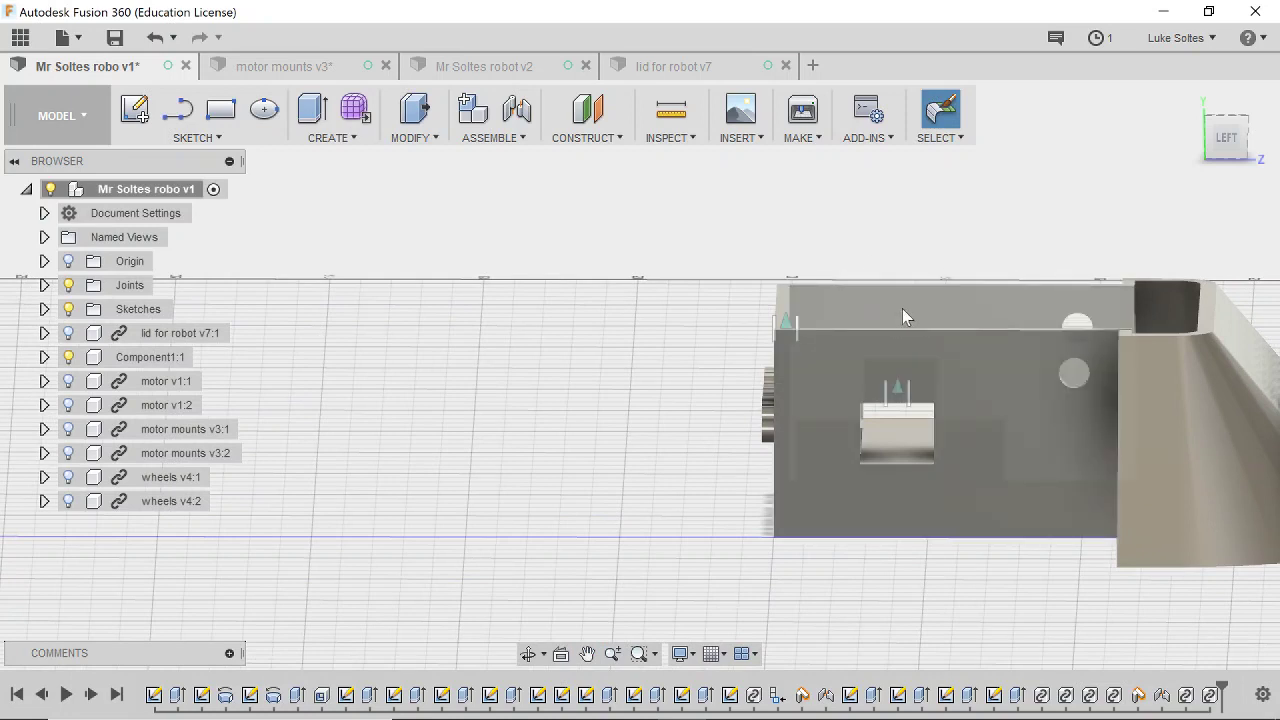
shift+middle_drag(1000, 384, 1059, 328)
scroll(1148, 322, up, 5)
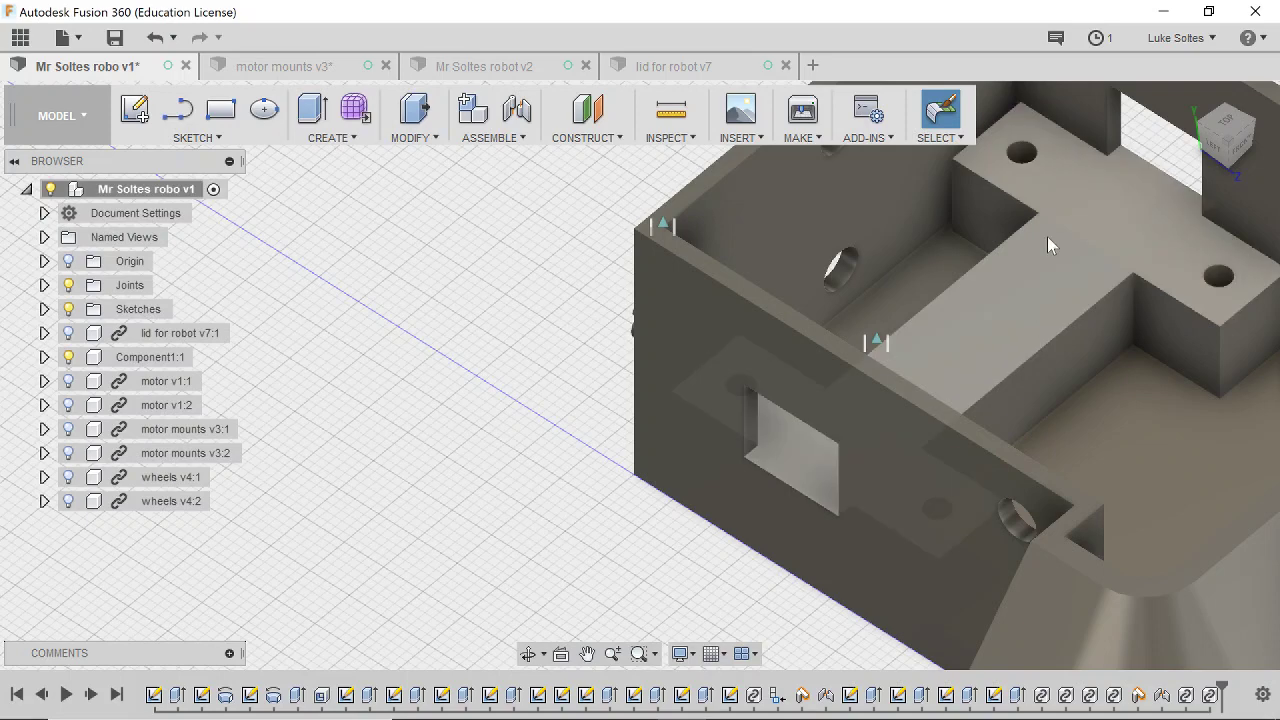
middle_drag(1047, 236, 967, 264)
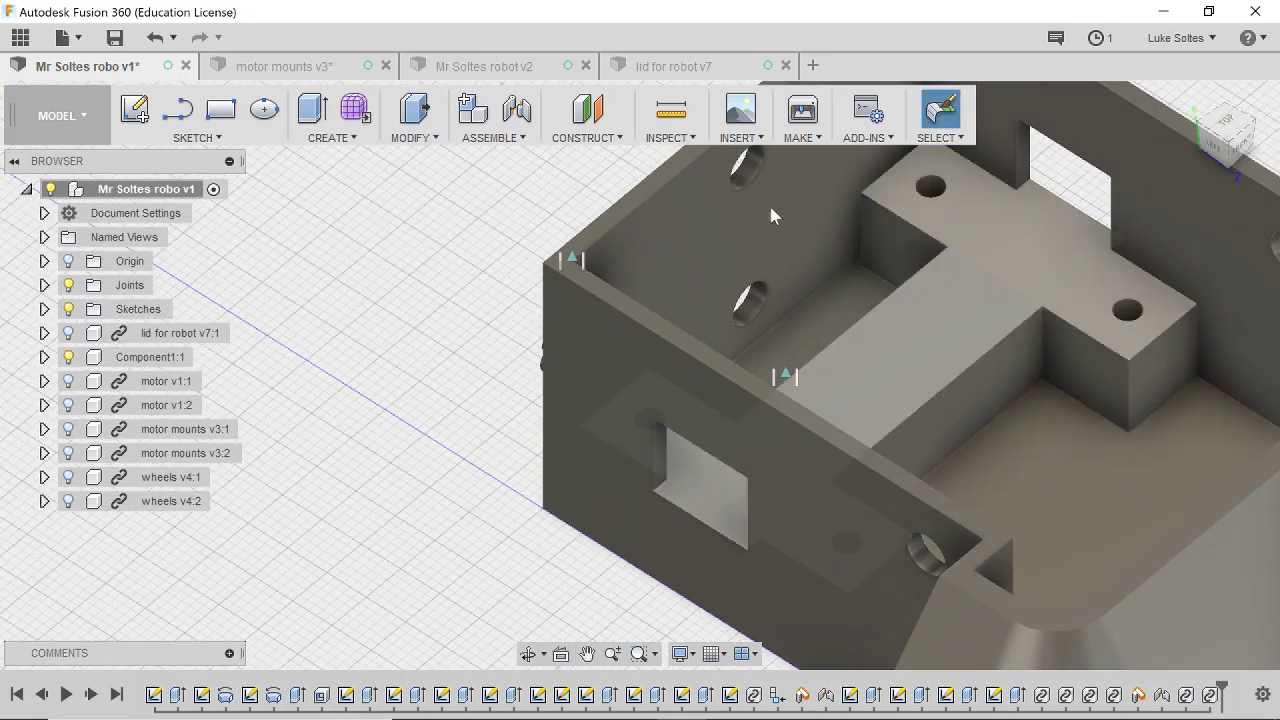
click(489, 68)
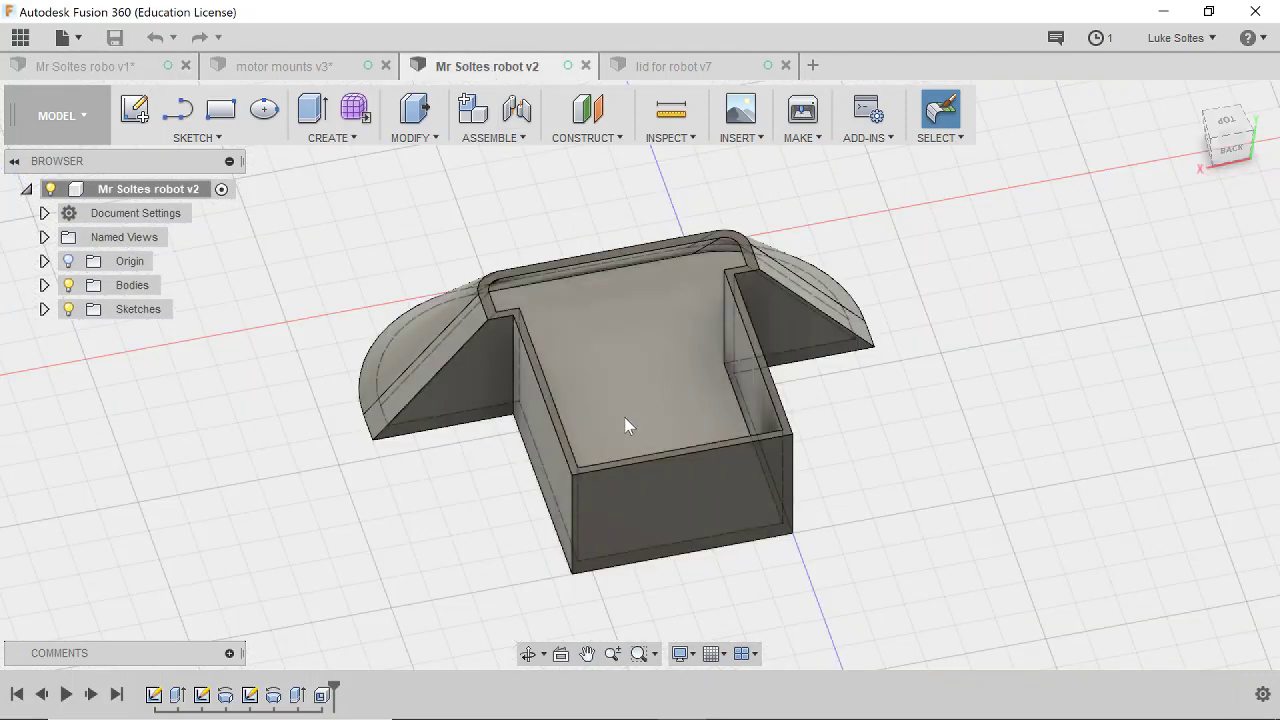
shift+middle_drag(625, 417, 745, 382)
scroll(782, 383, up, 3)
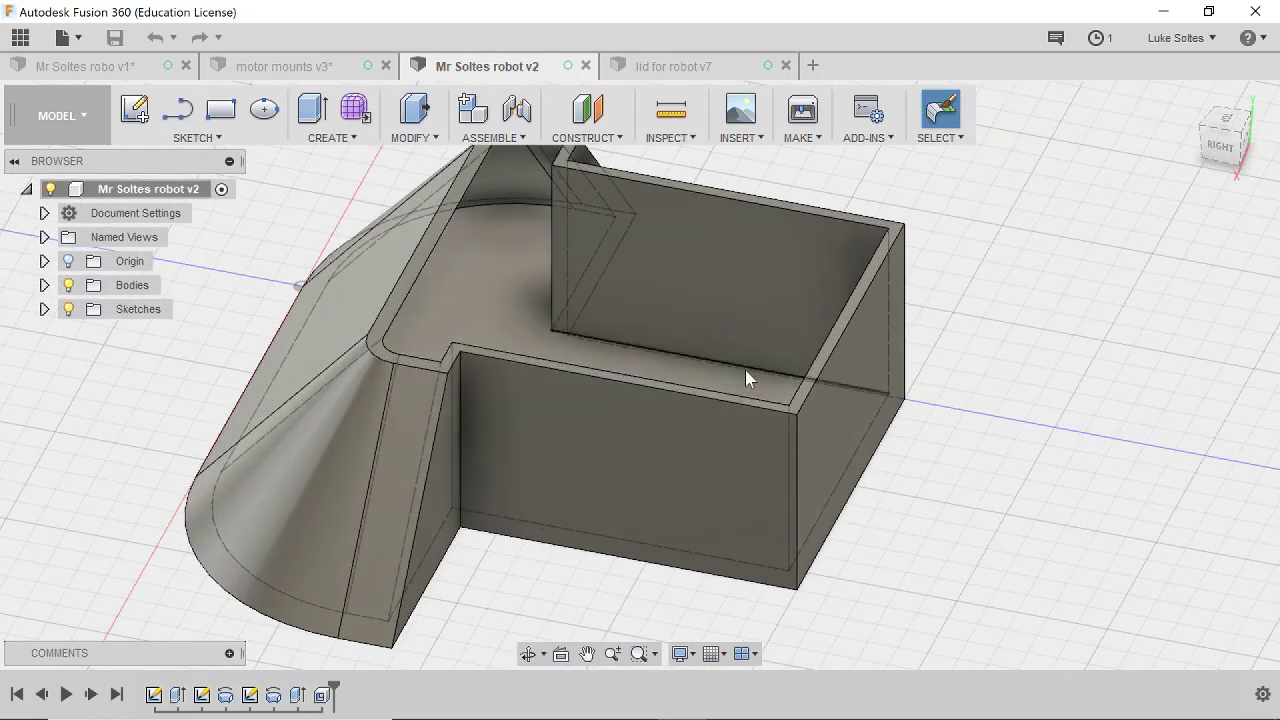
right_click(709, 456)
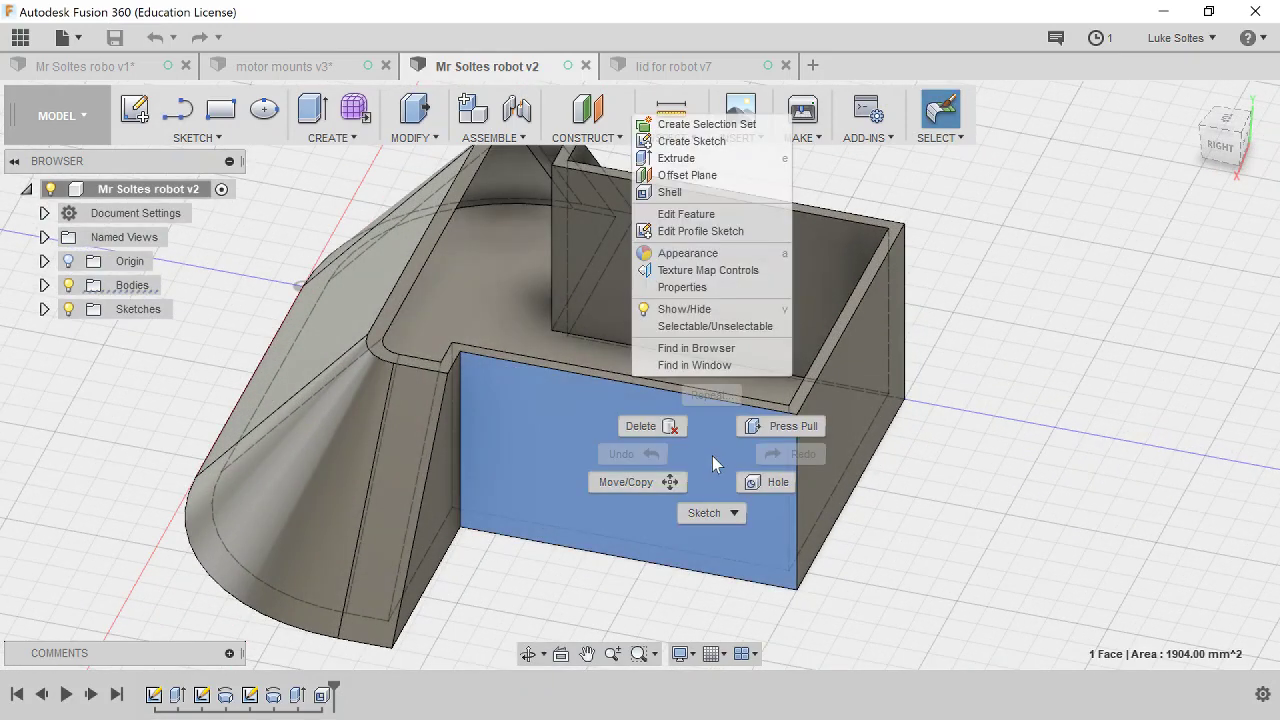
click(134, 70)
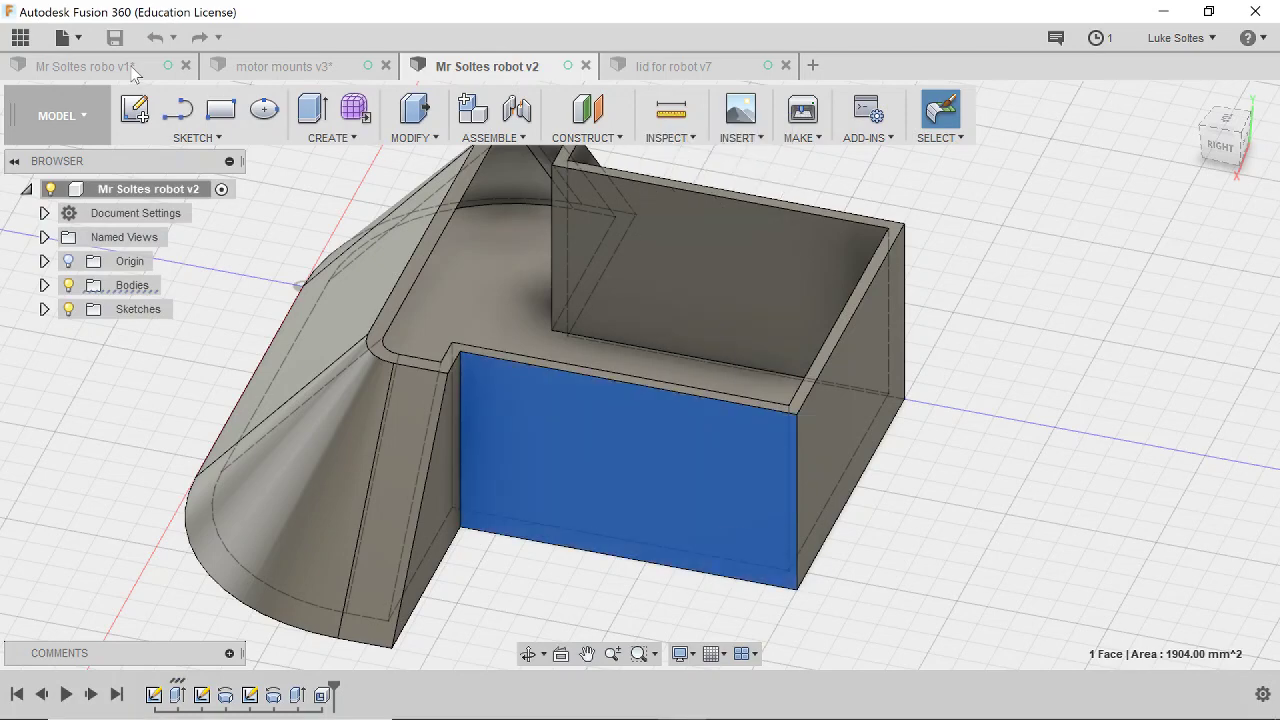
click(134, 70)
shift+middle_drag(743, 455, 730, 481)
click(730, 481)
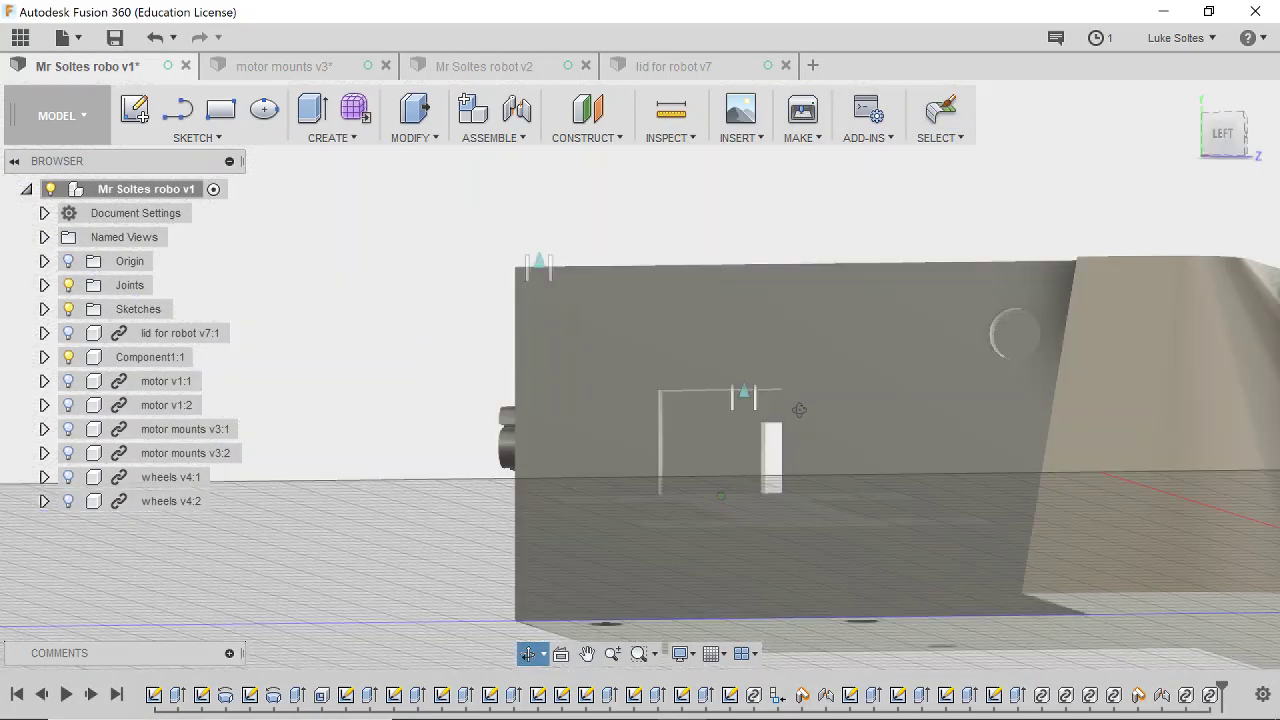
key(Escape)
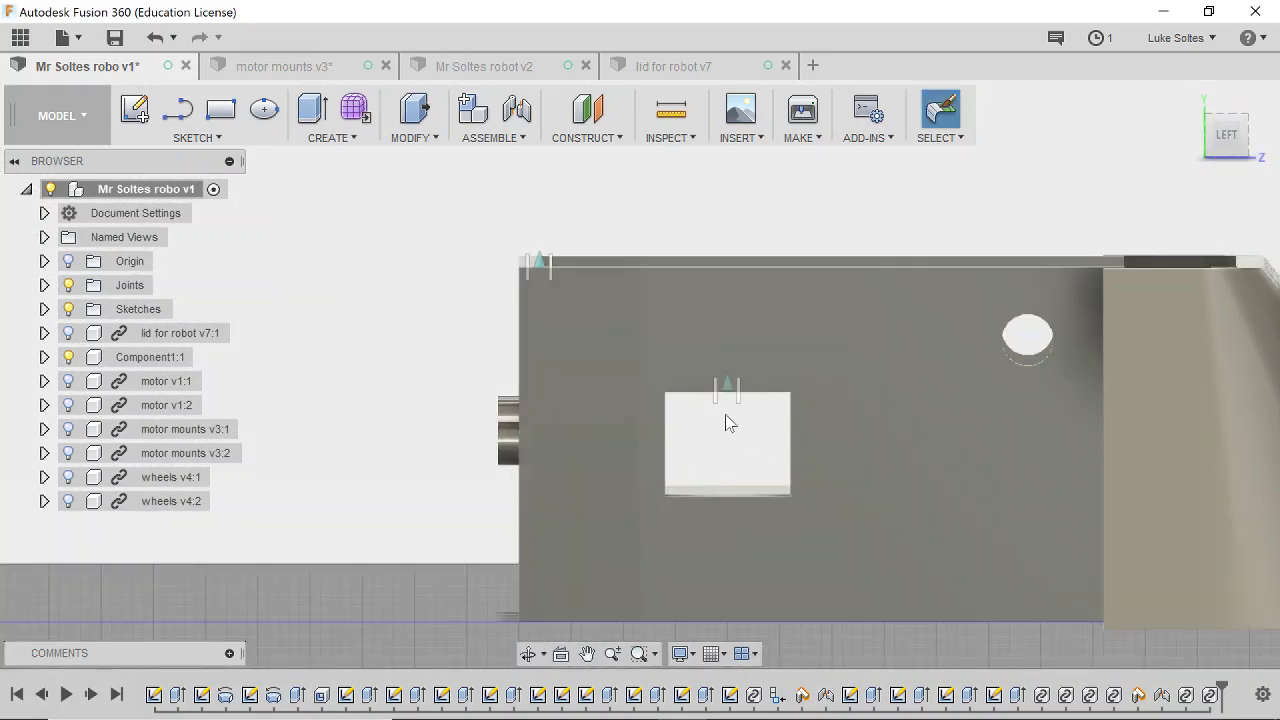
click(488, 66)
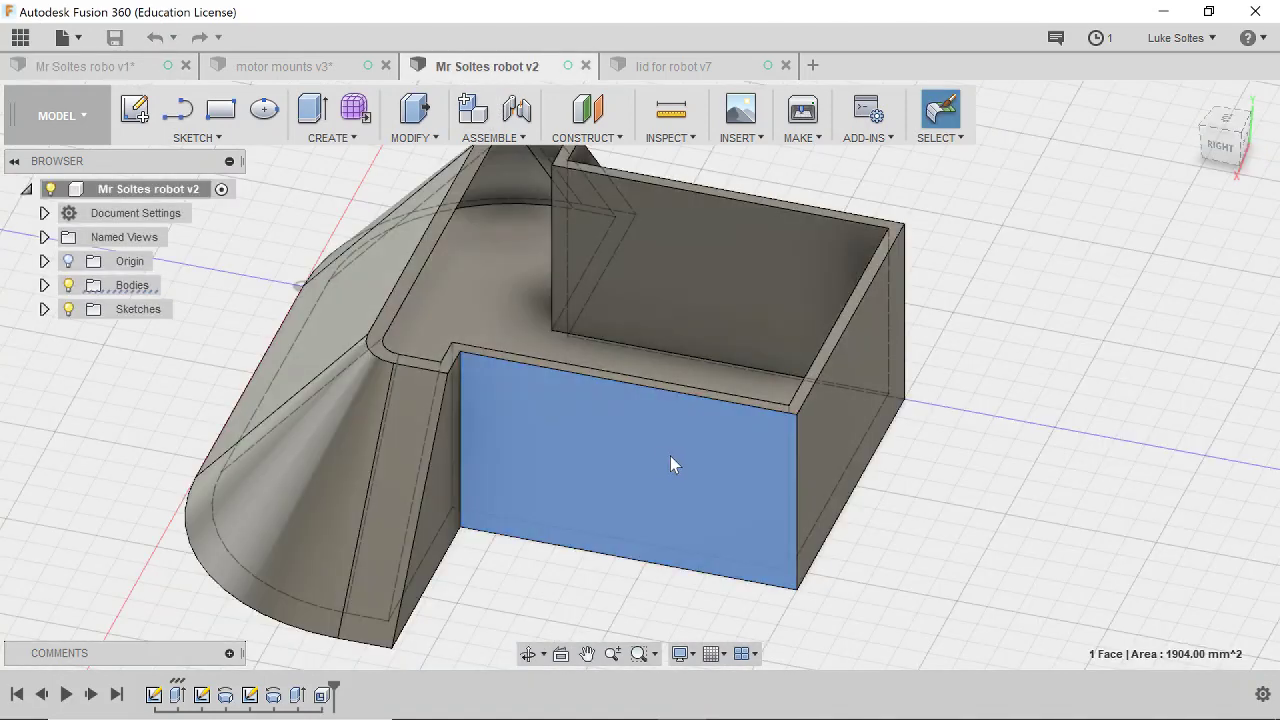
Create a new sketch on the shell's front wall face and zoom in on it.
right_click(686, 466)
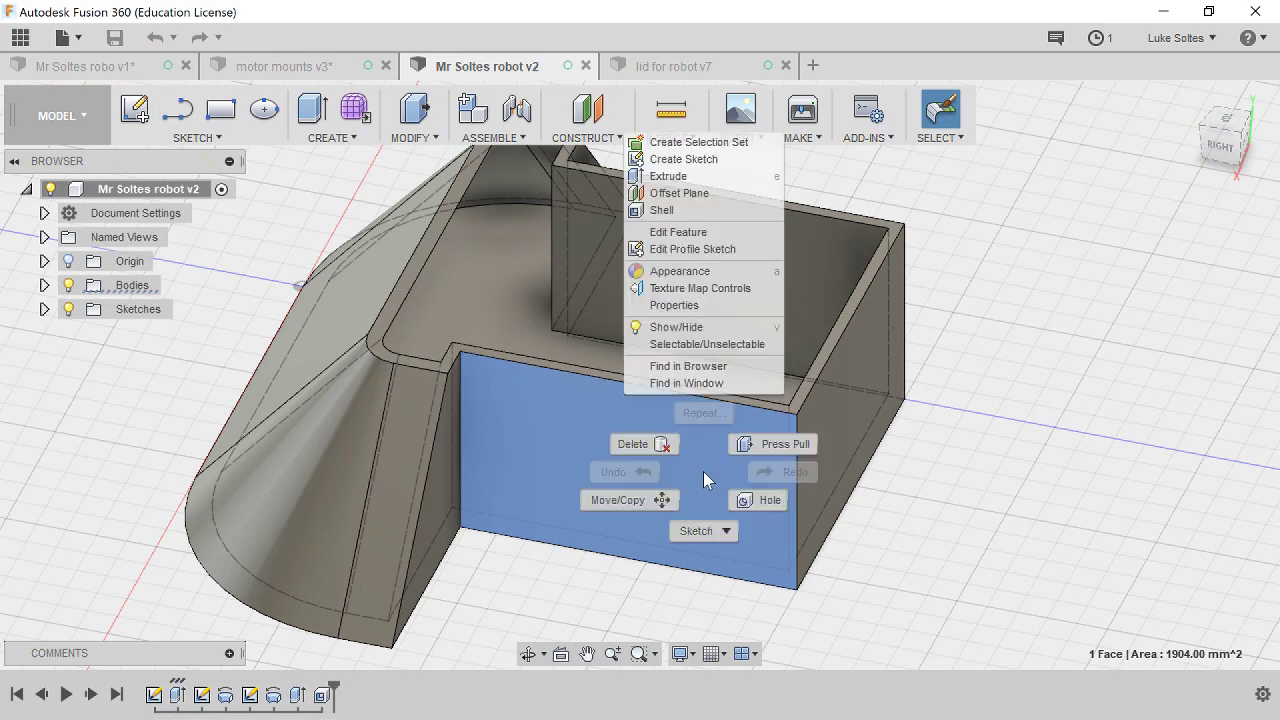
click(688, 162)
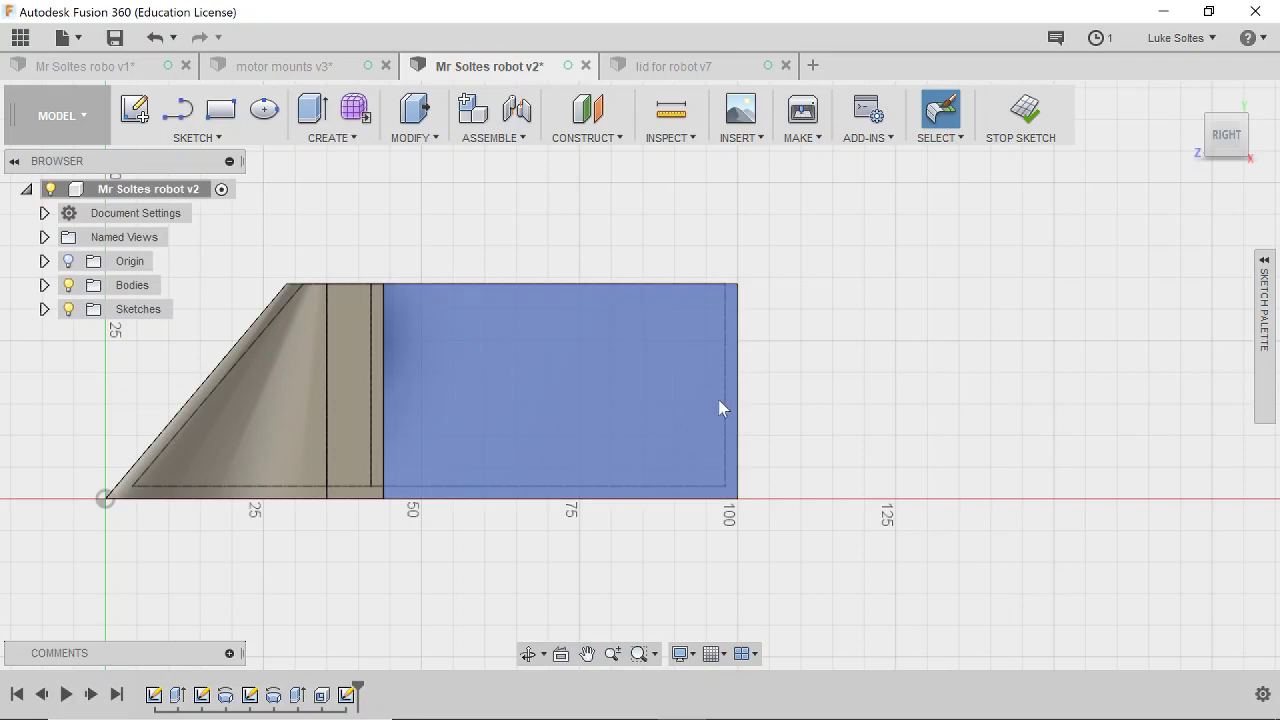
scroll(725, 436, up, 3)
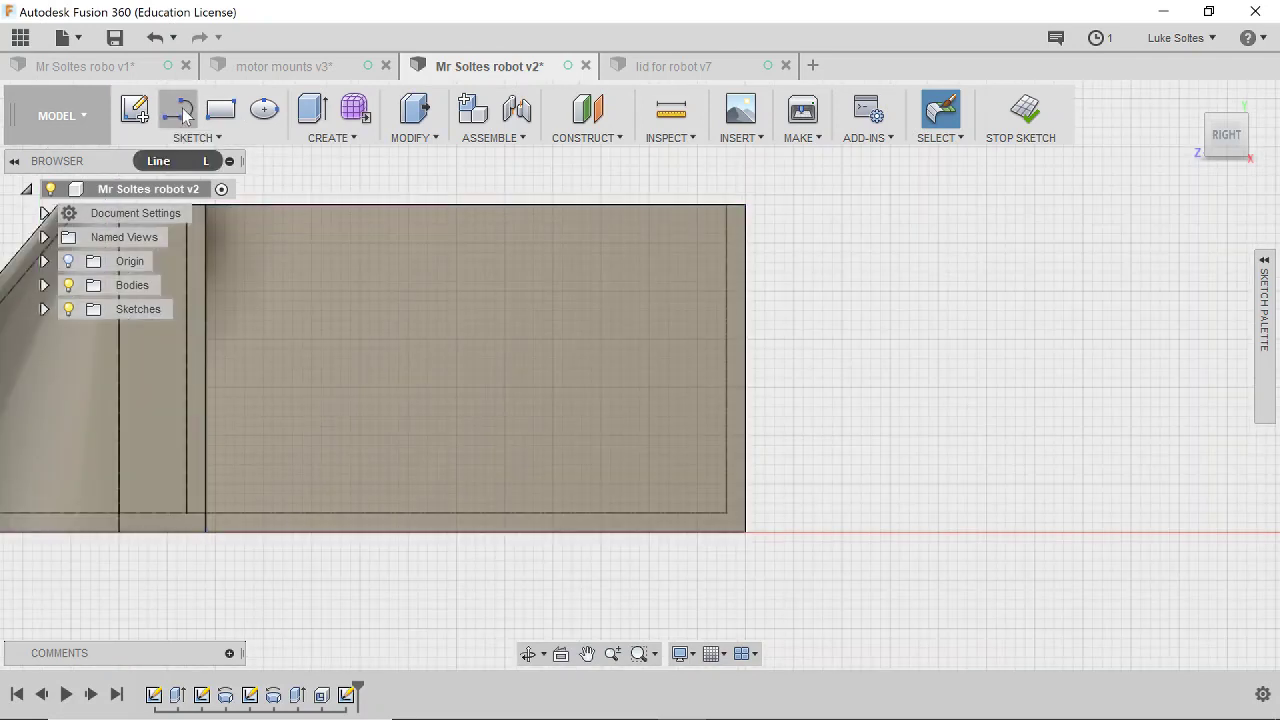
click(183, 117)
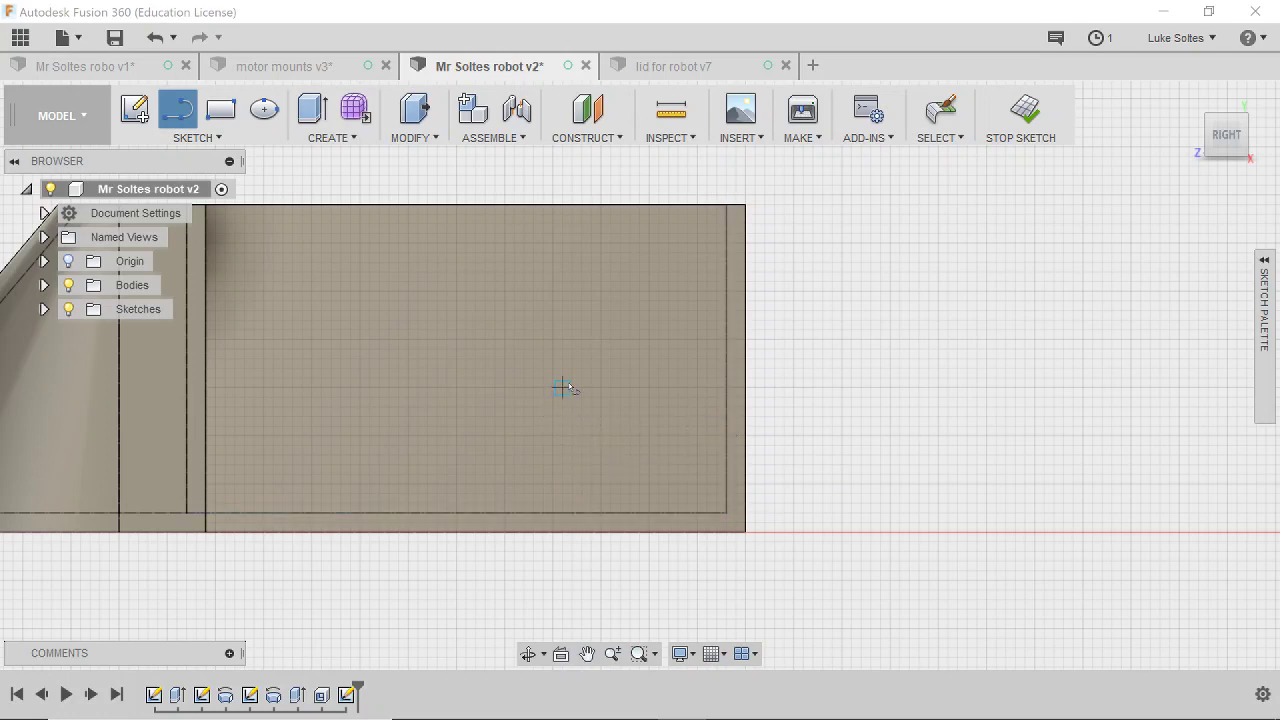
click(300, 66)
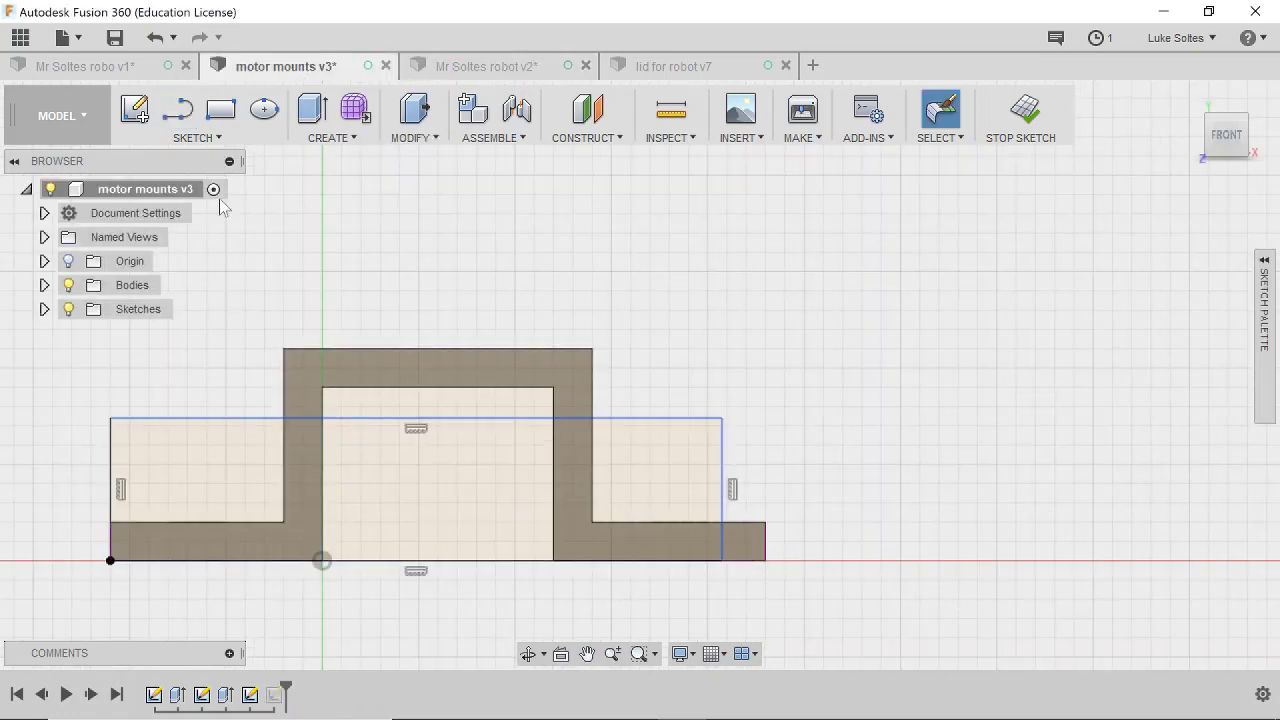
click(222, 115)
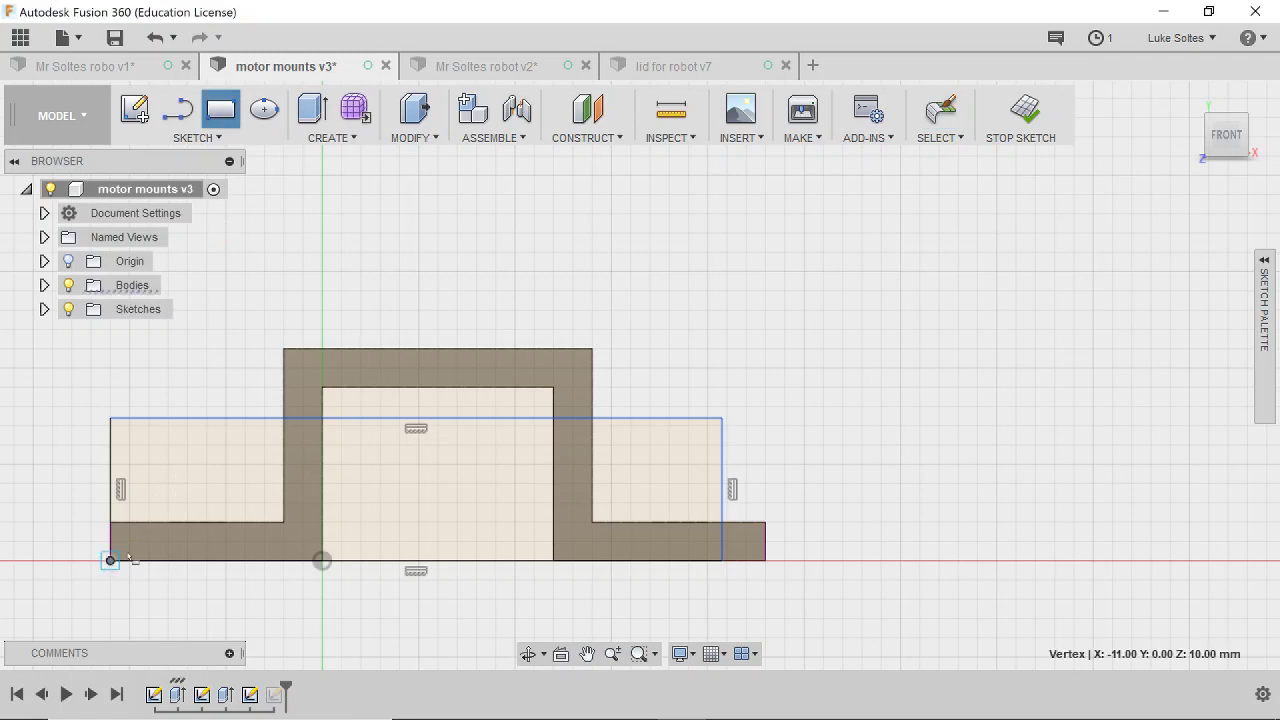
click(110, 560)
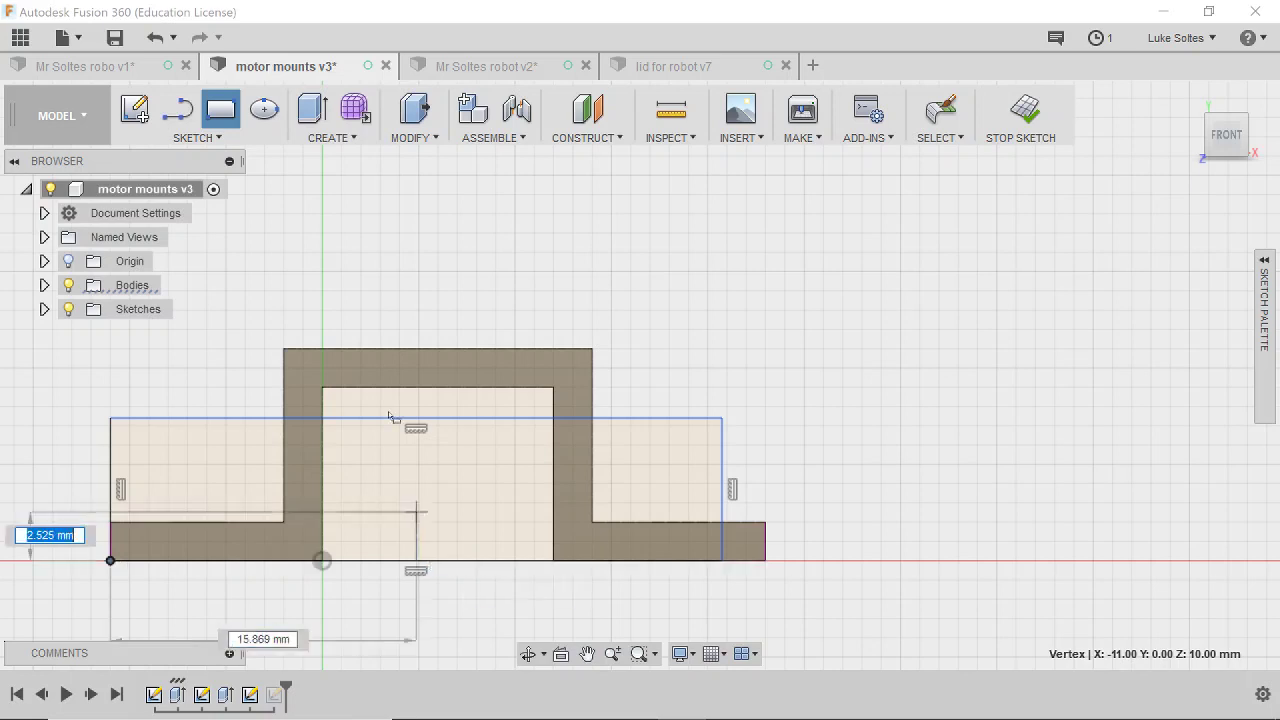
click(508, 66)
click(515, 438)
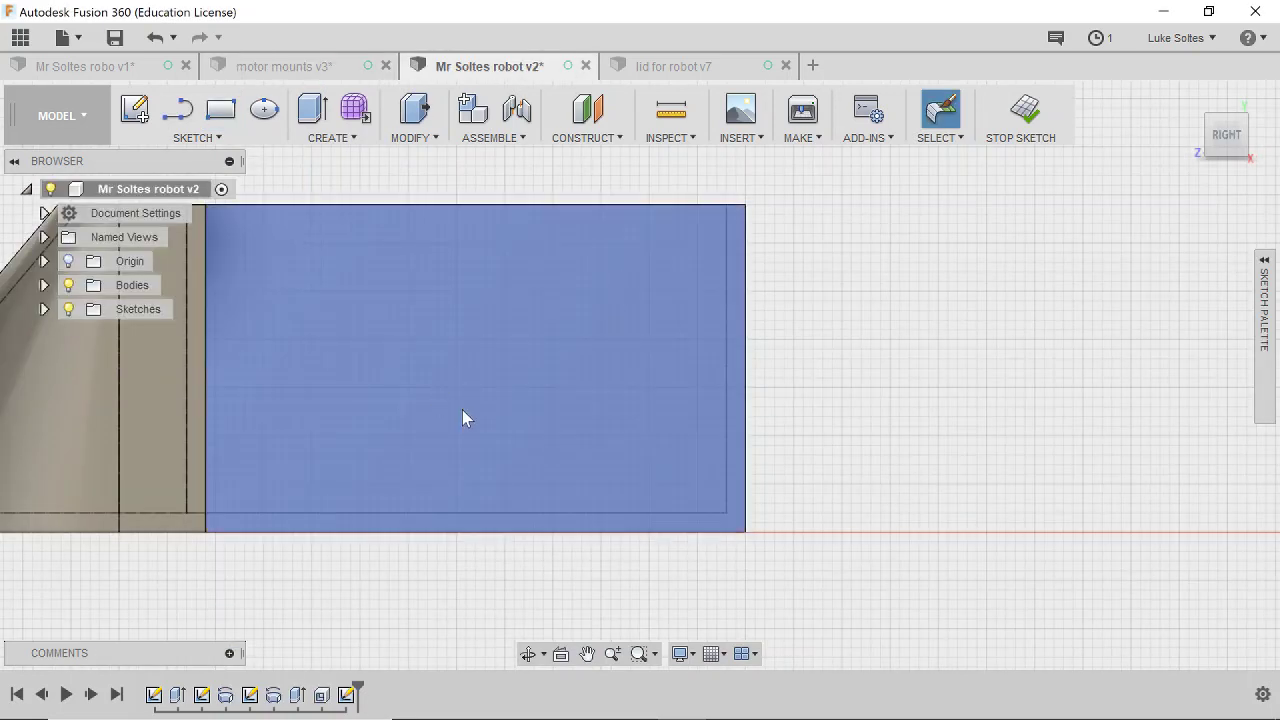
Draw a 17 mm horizontal line inward from the wall's right edge.
click(177, 108)
click(726, 418)
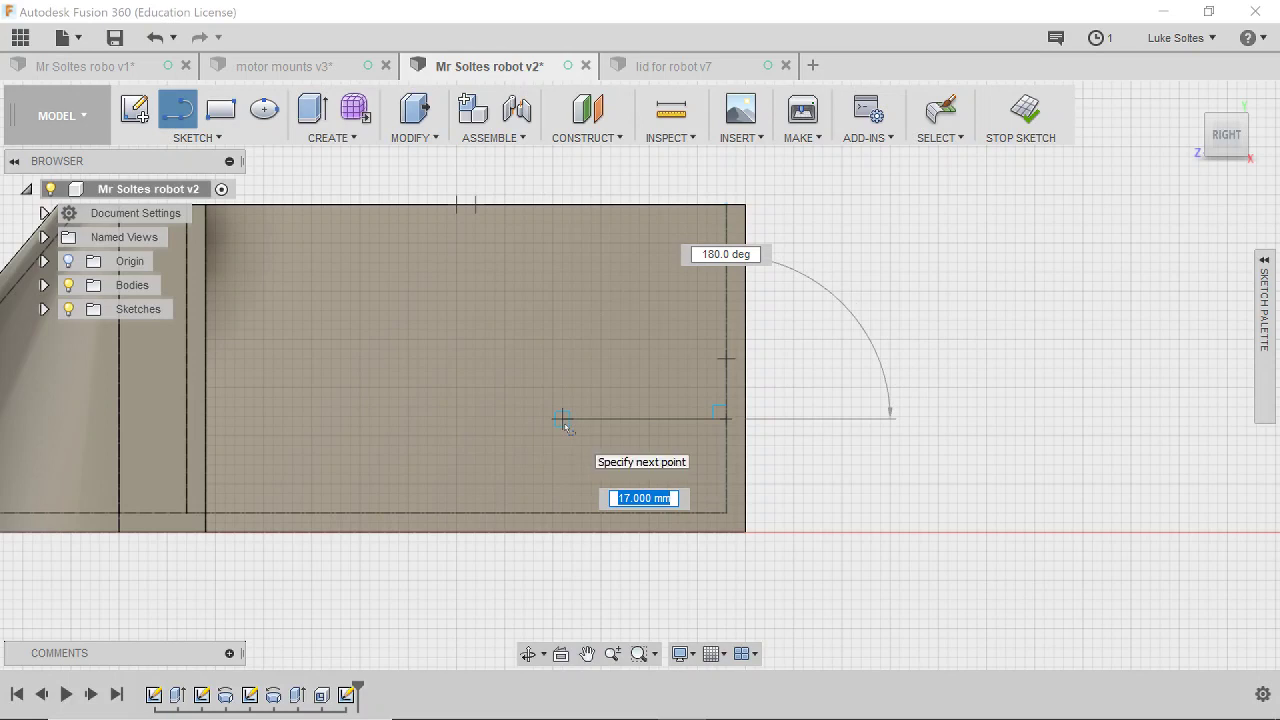
text(17)
key(Return)
key(Escape)
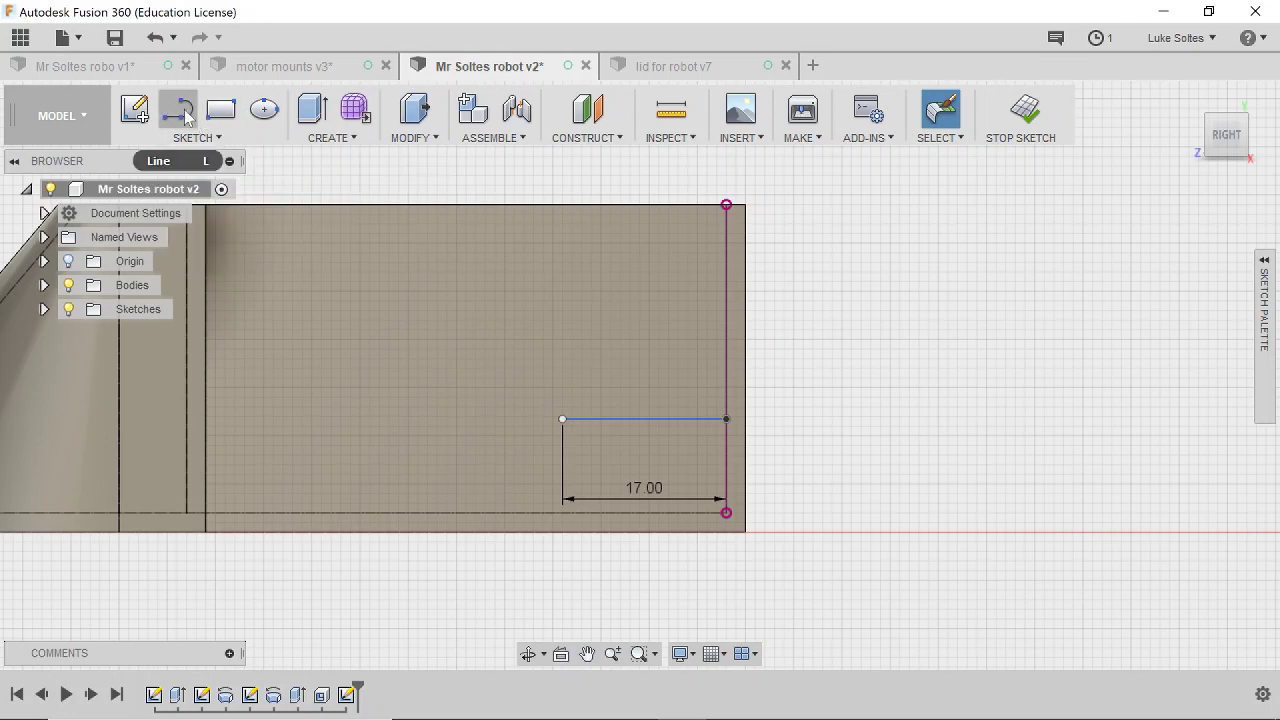
Draw vertical lines from that line's left end up to the top edge and down to the bottom edge.
click(180, 112)
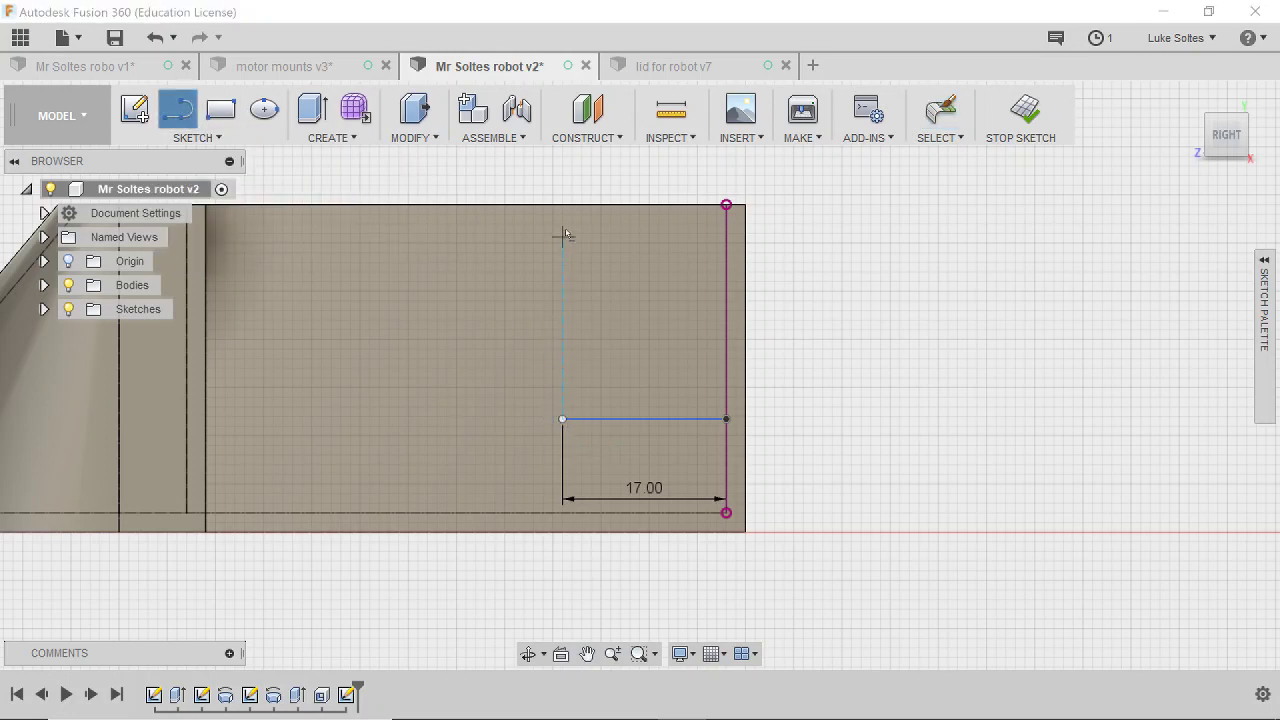
click(562, 418)
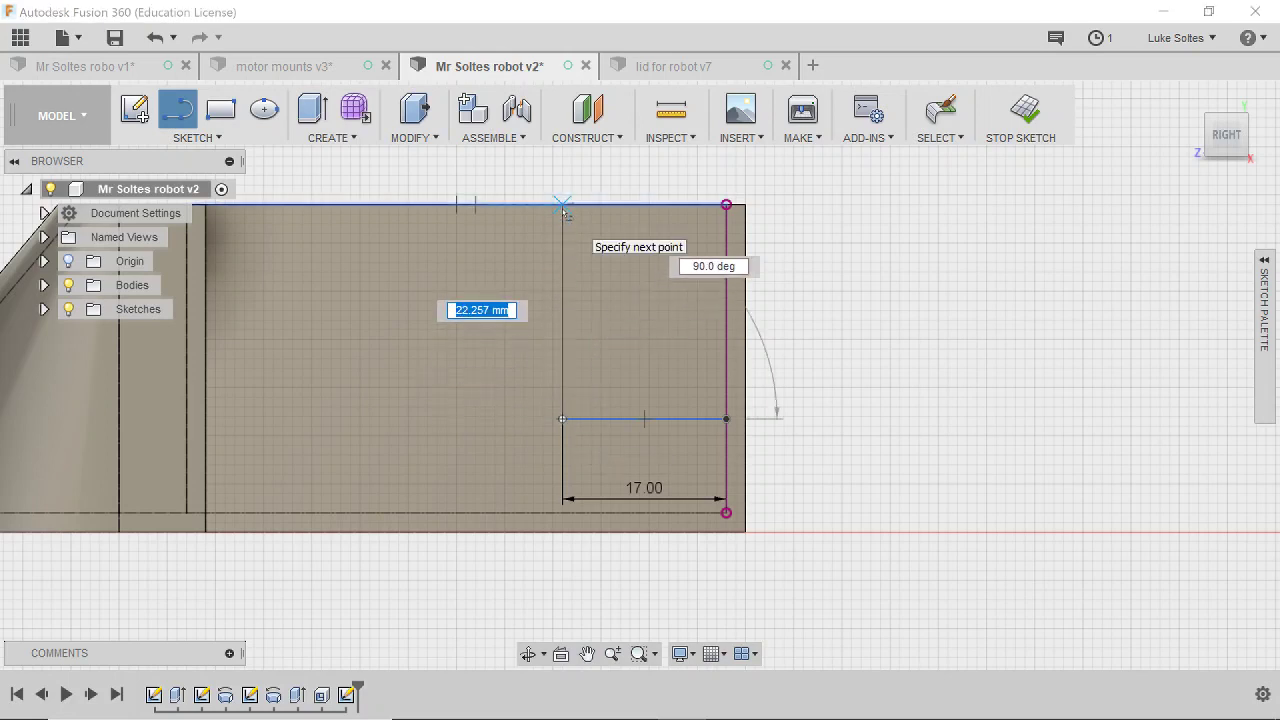
click(563, 205)
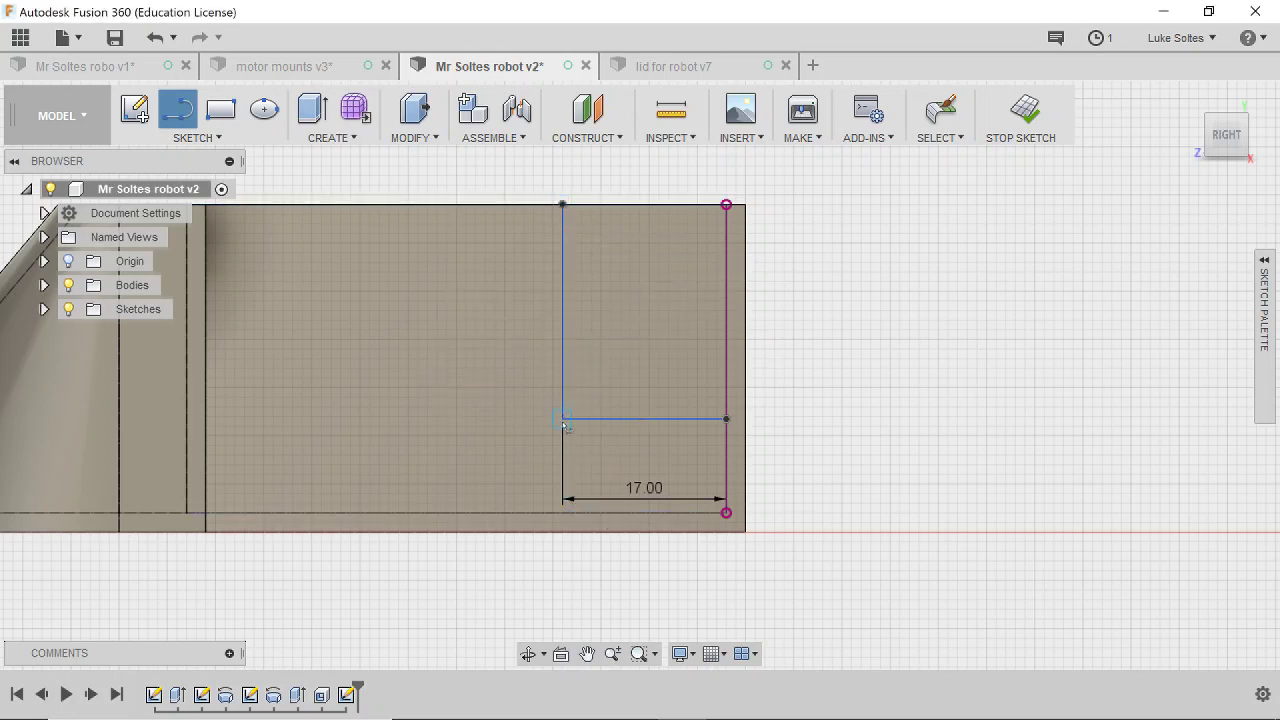
click(563, 419)
click(564, 513)
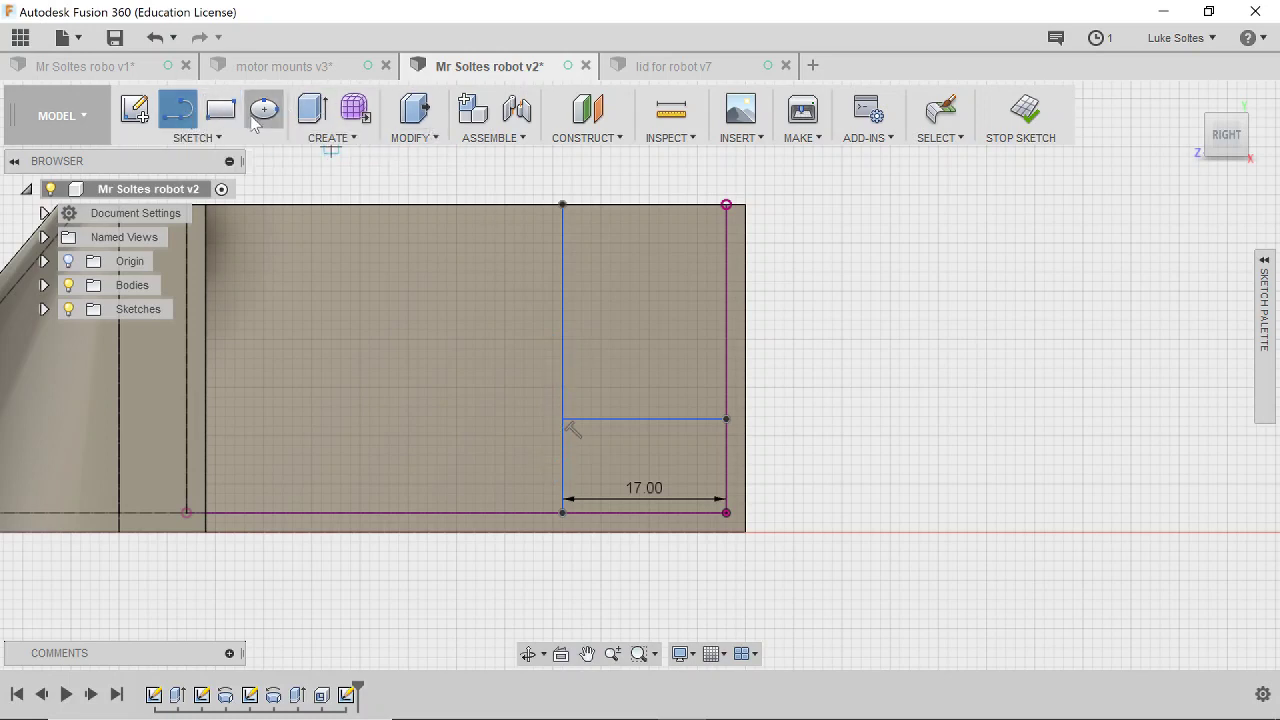
Trim away the vertical line and the short horizontal line, removing the 17.00 dimension.
click(197, 137)
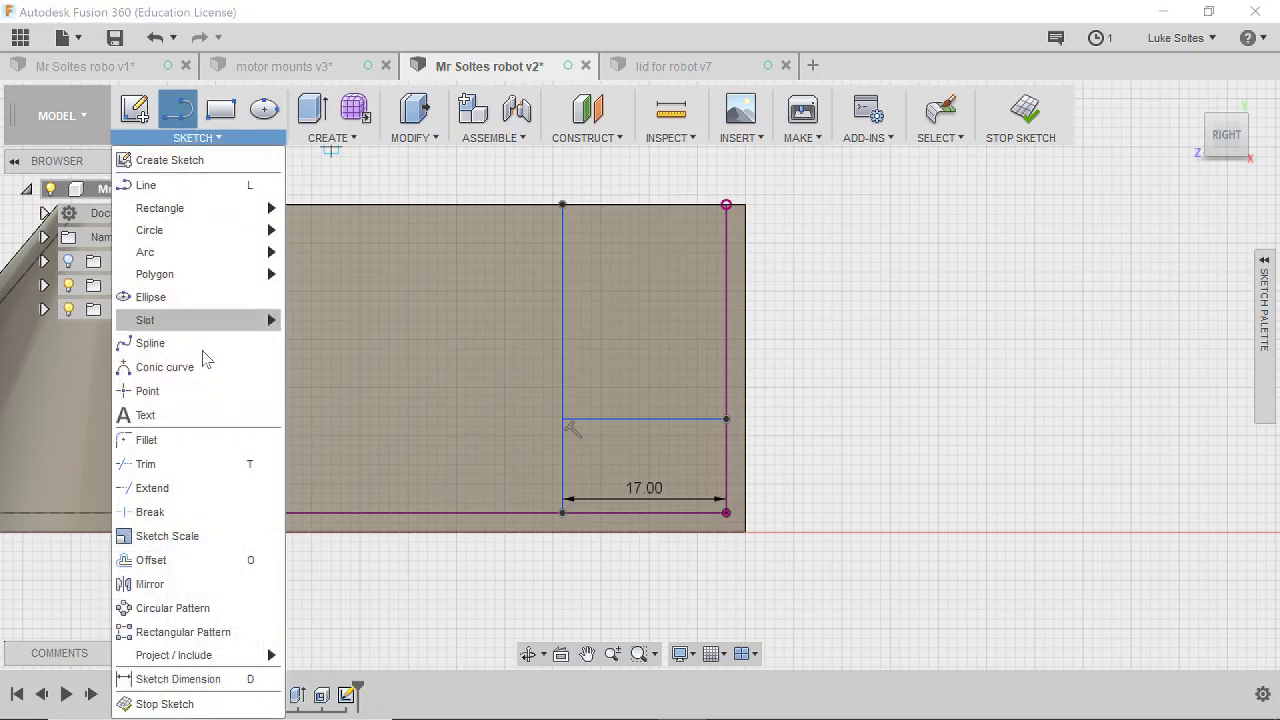
click(204, 466)
click(562, 400)
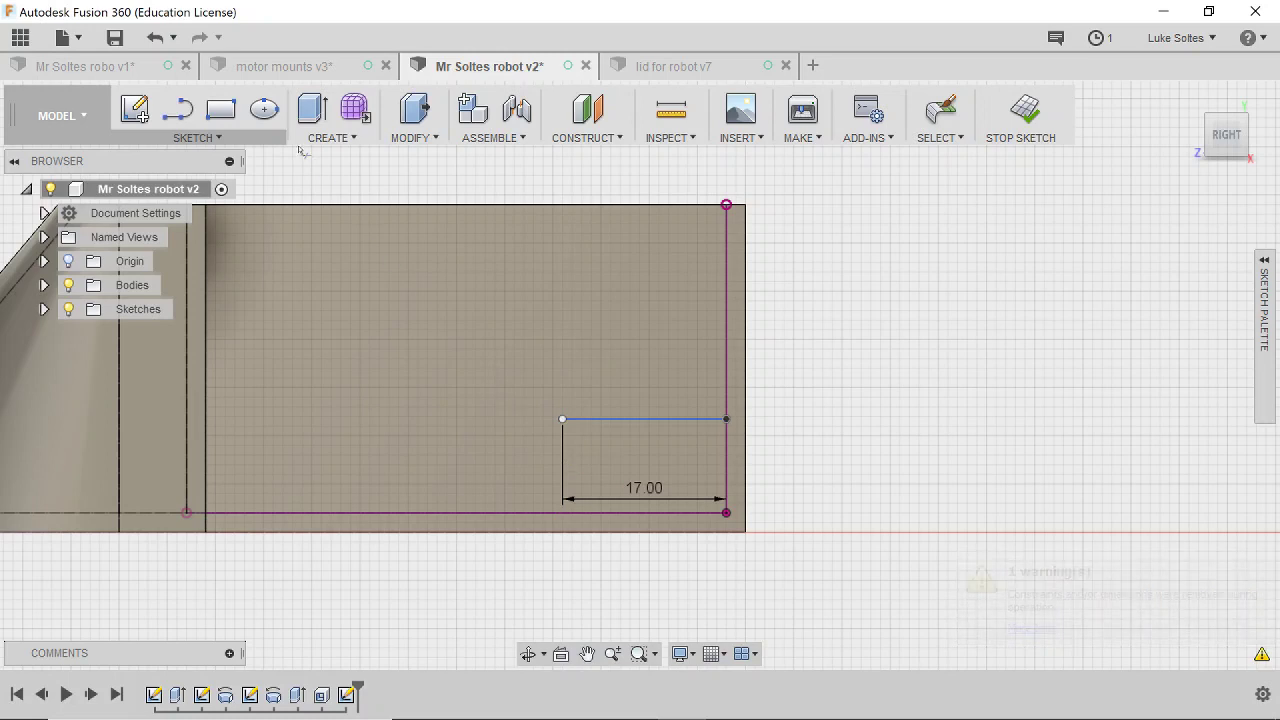
click(178, 108)
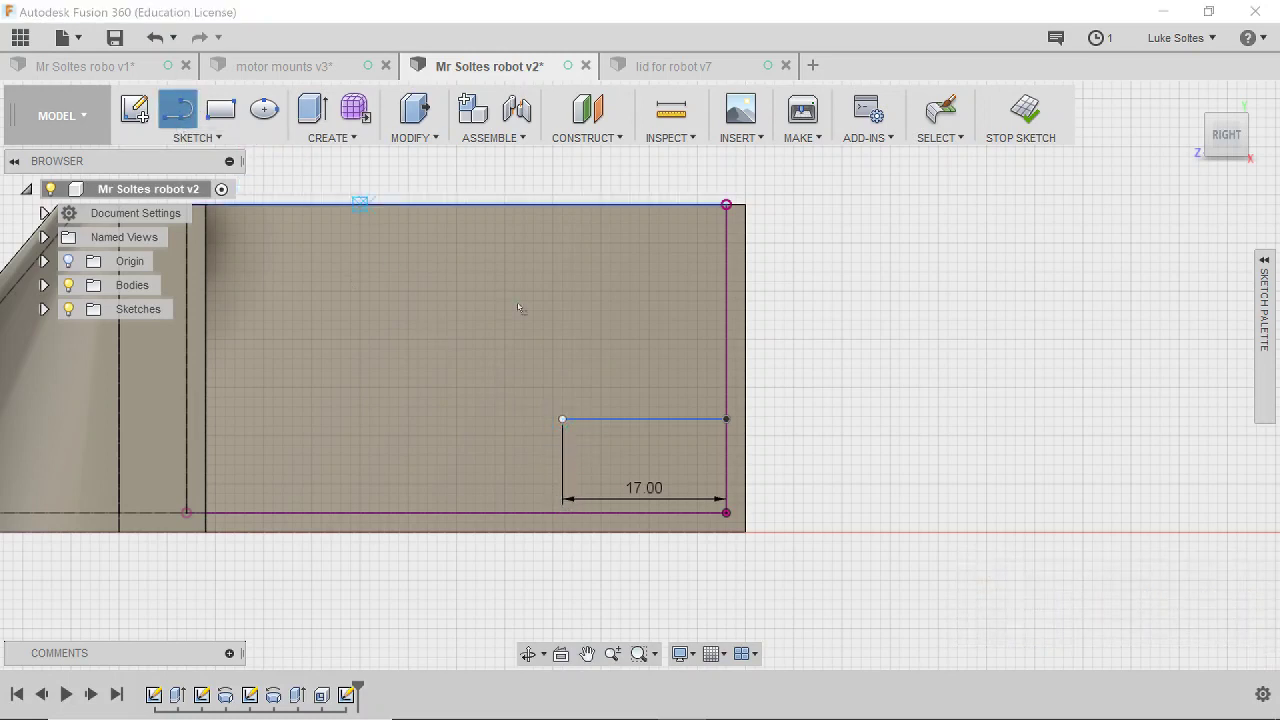
click(197, 137)
click(231, 463)
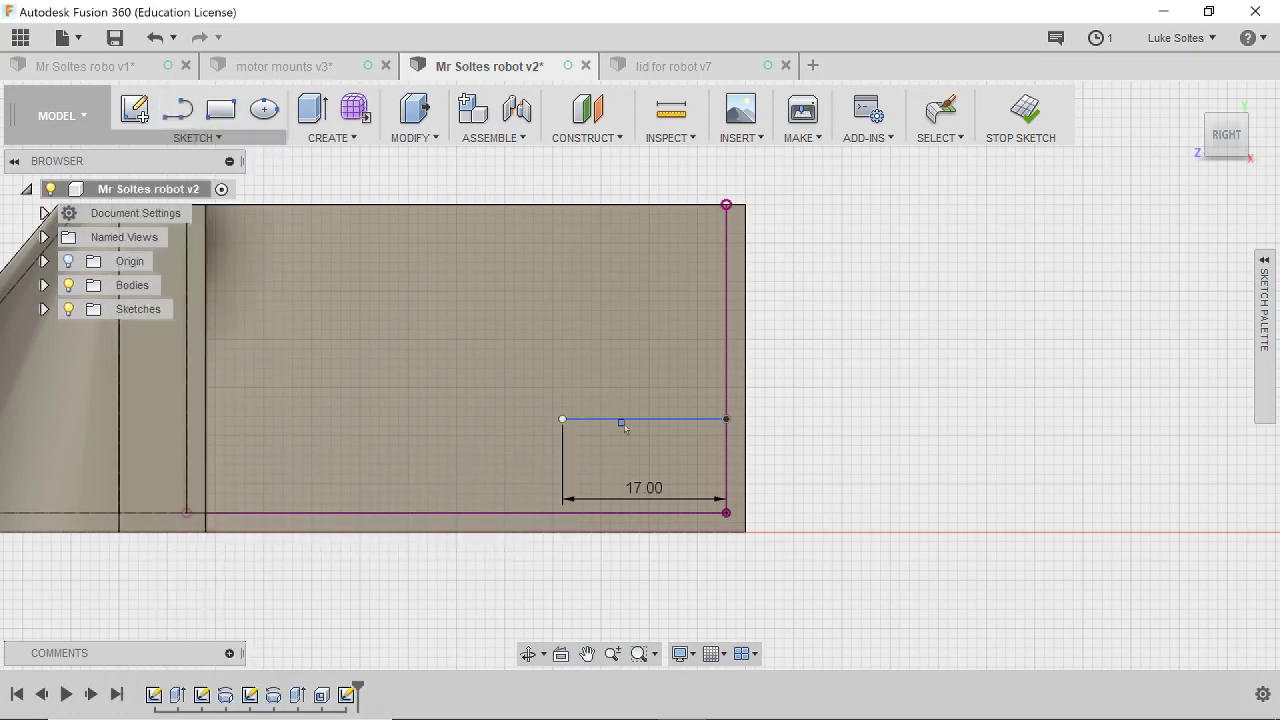
click(620, 419)
click(178, 108)
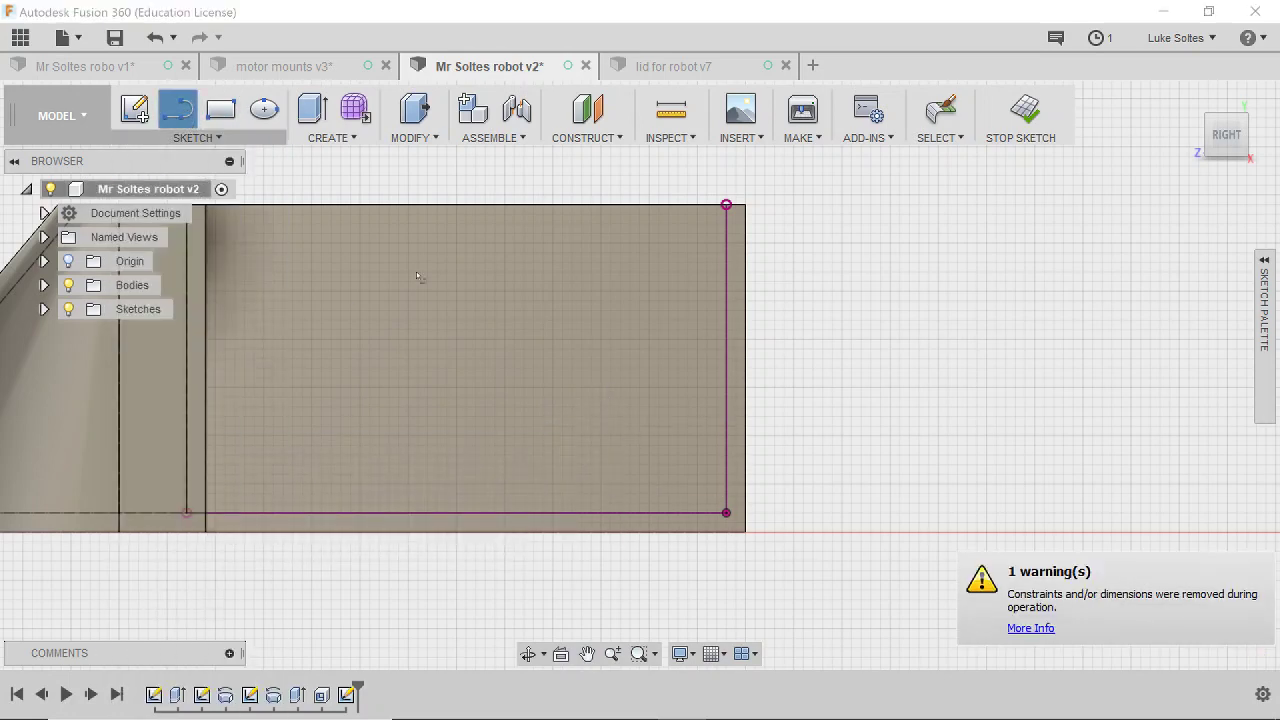
Draw a 17 mm line from the bottom-right corner along the bottom edge.
click(726, 513)
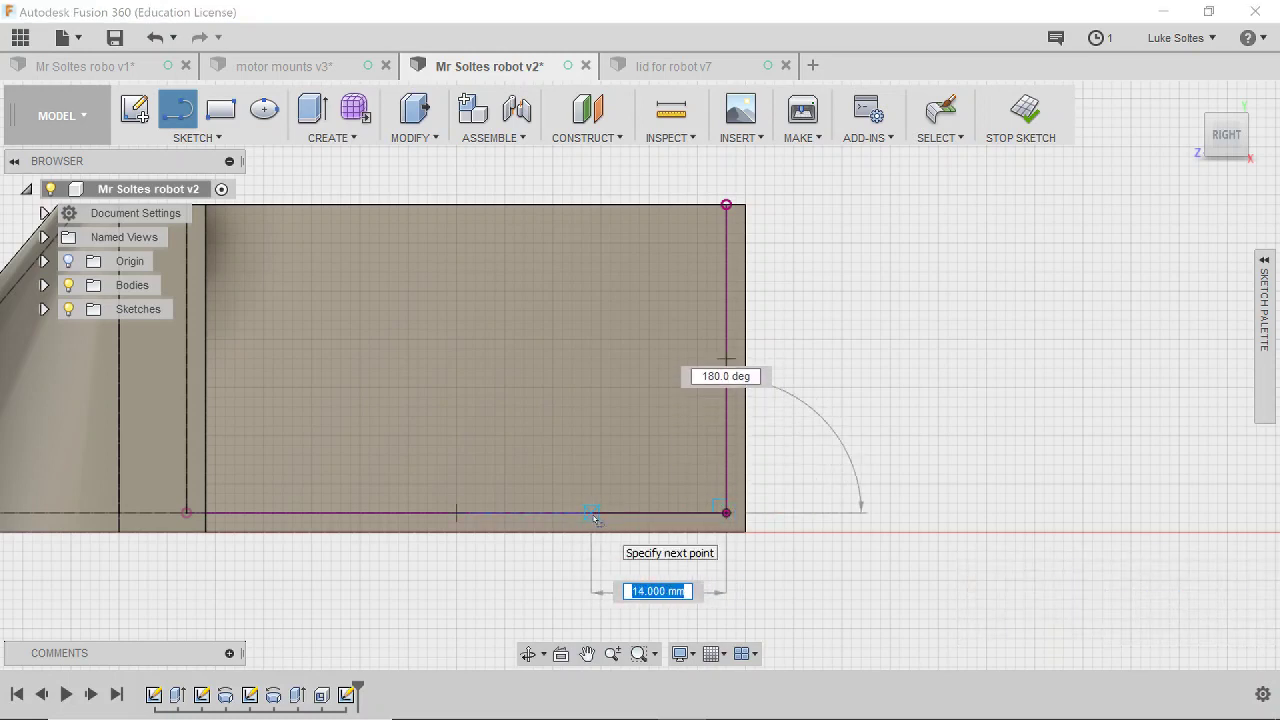
text(17)
key(Return)
key(Escape)
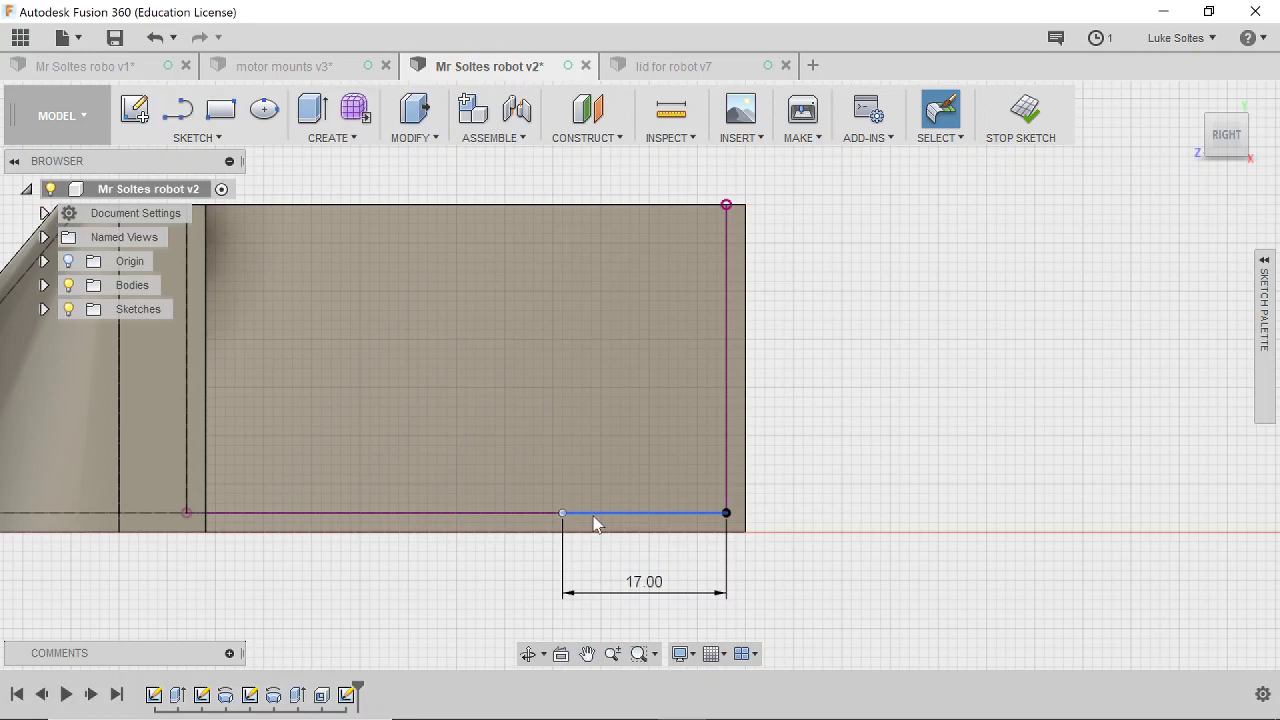
key(l)
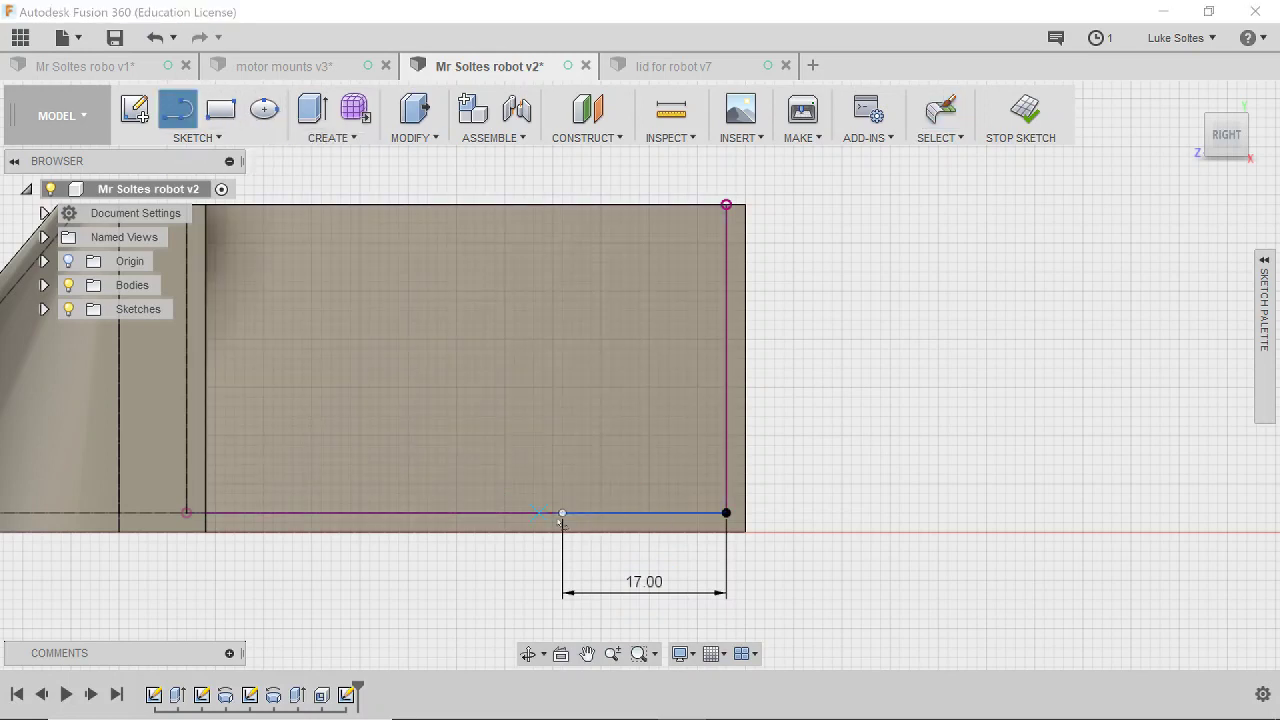
click(563, 514)
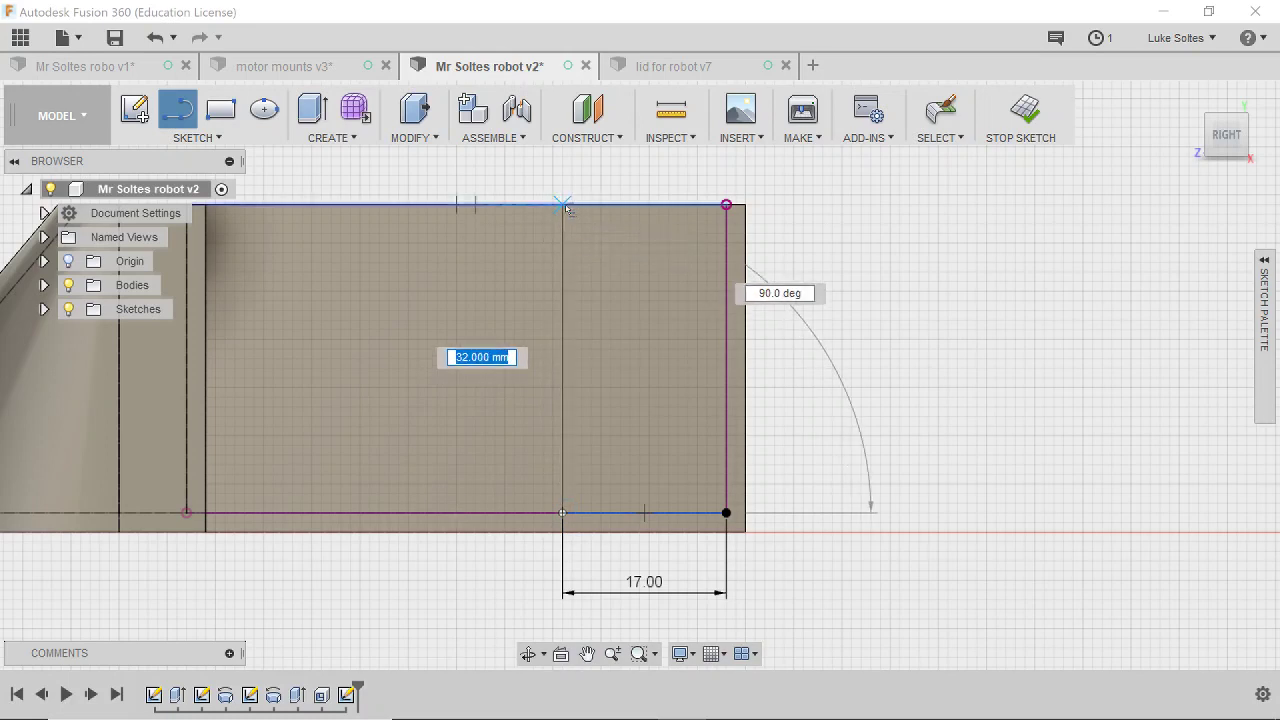
key(Escape)
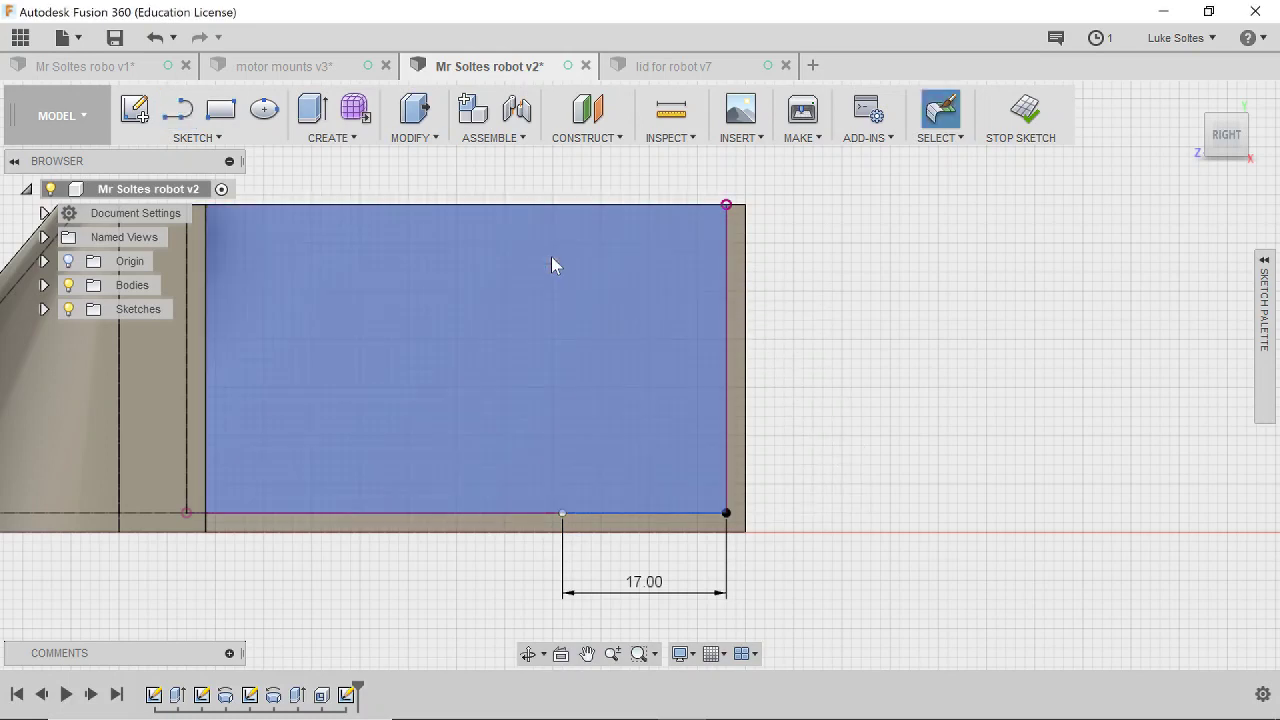
Redraw the 17 mm line from the lower-right corner, replacing the suggested length.
click(178, 108)
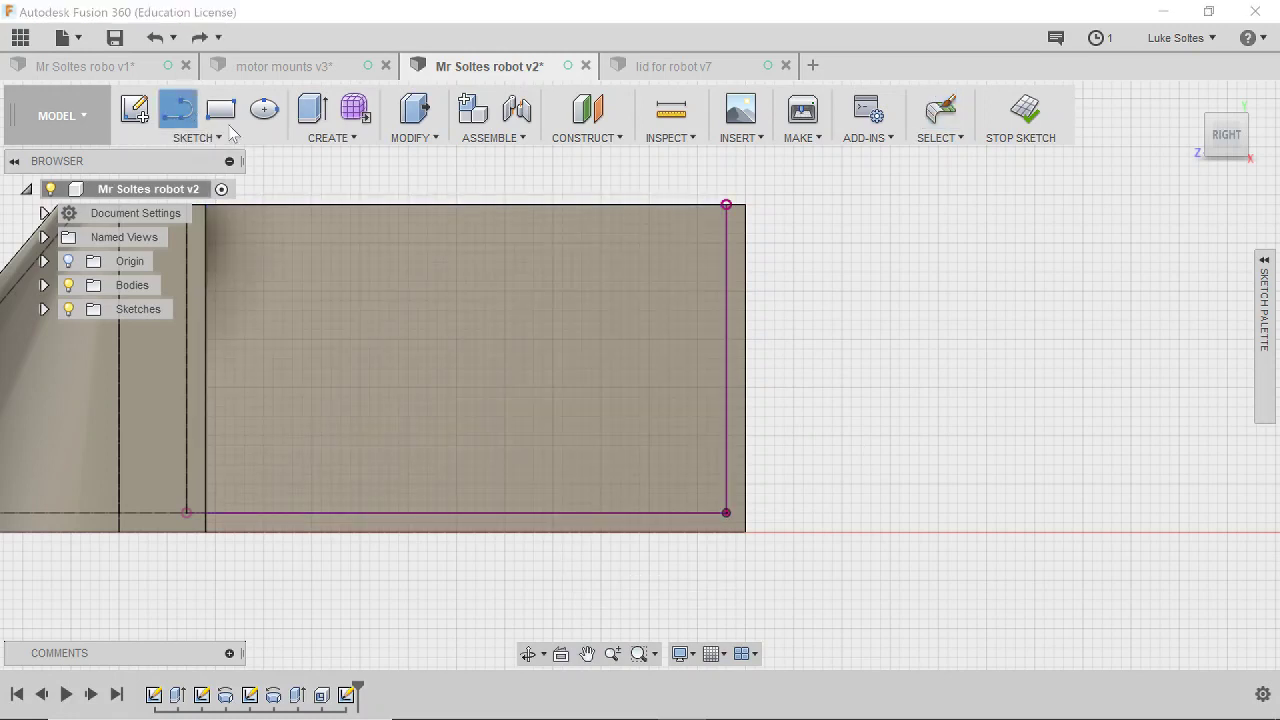
click(726, 533)
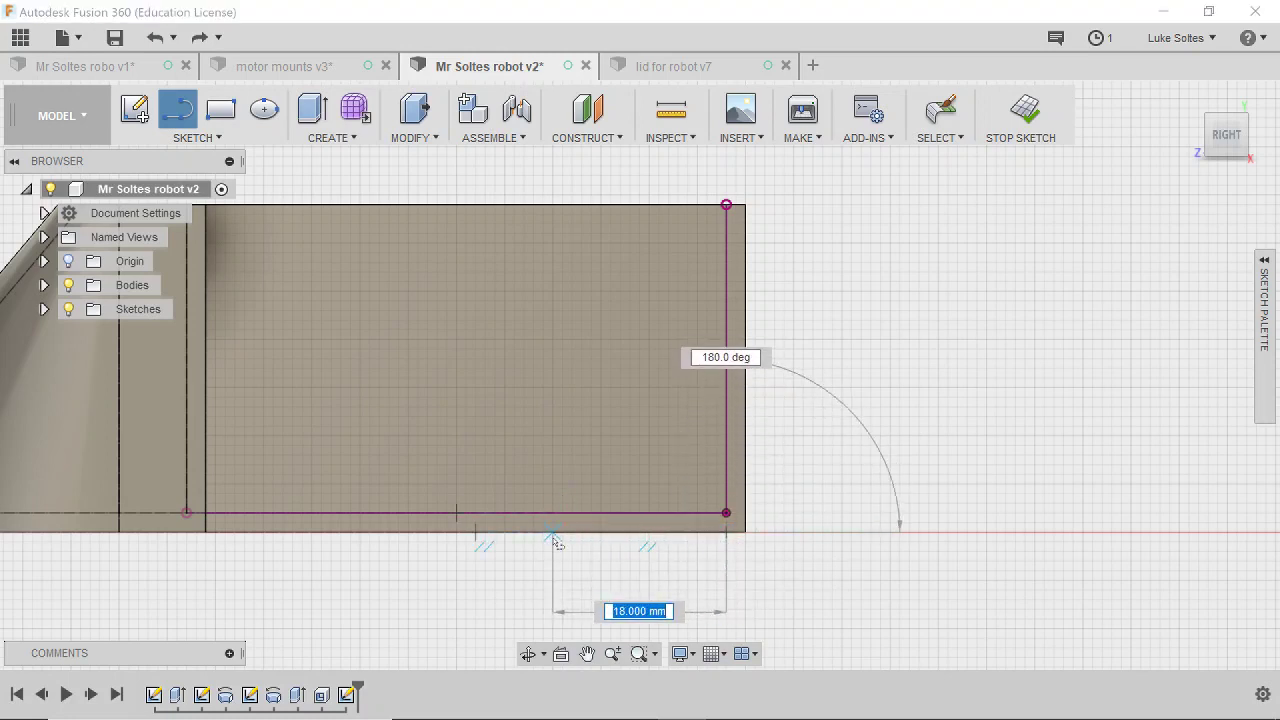
key(BackSpace)
text(17)
key(Return)
key(Escape)
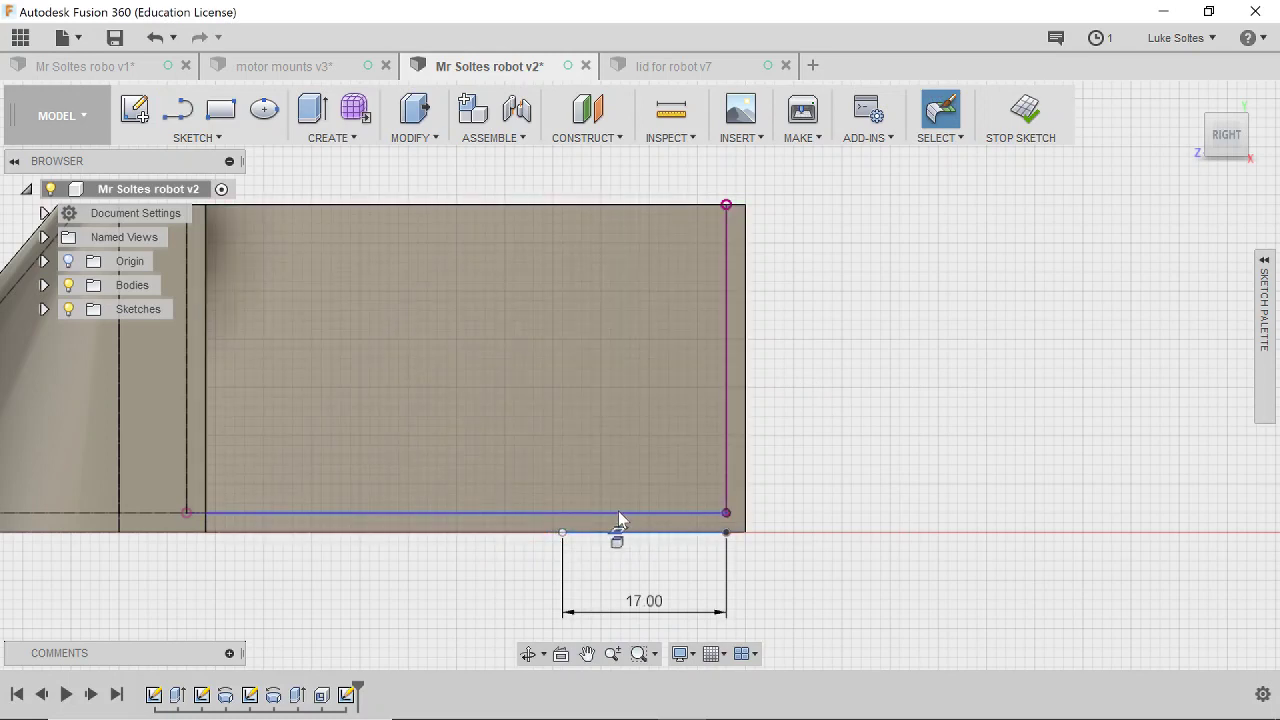
click(566, 462)
Draw a vertical line from the point 17 mm in on the bottom edge up to the top edge.
click(177, 109)
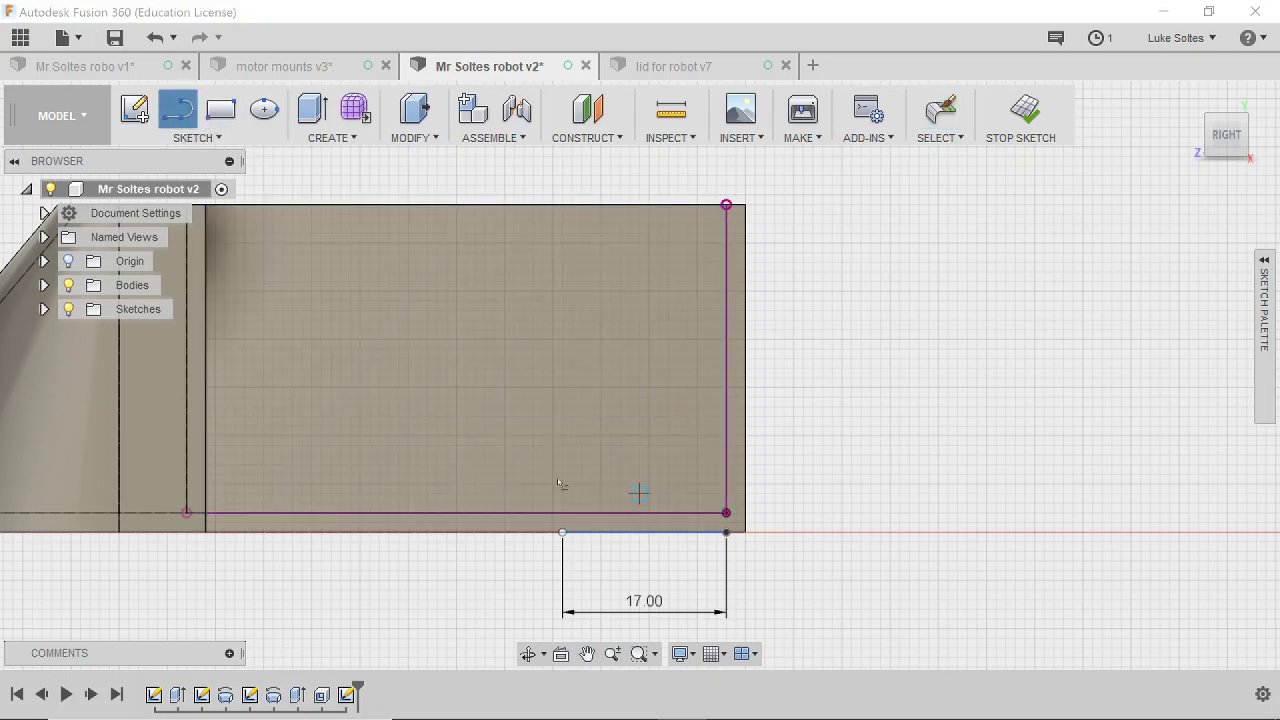
click(563, 522)
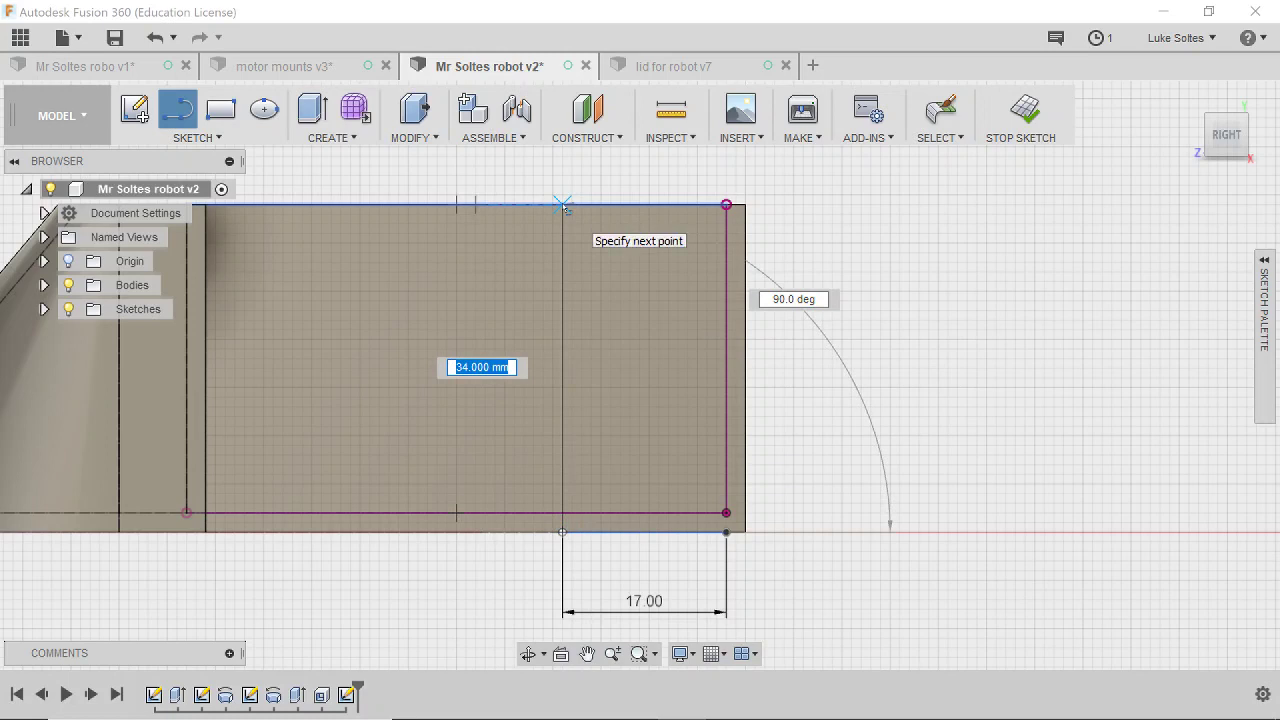
click(563, 205)
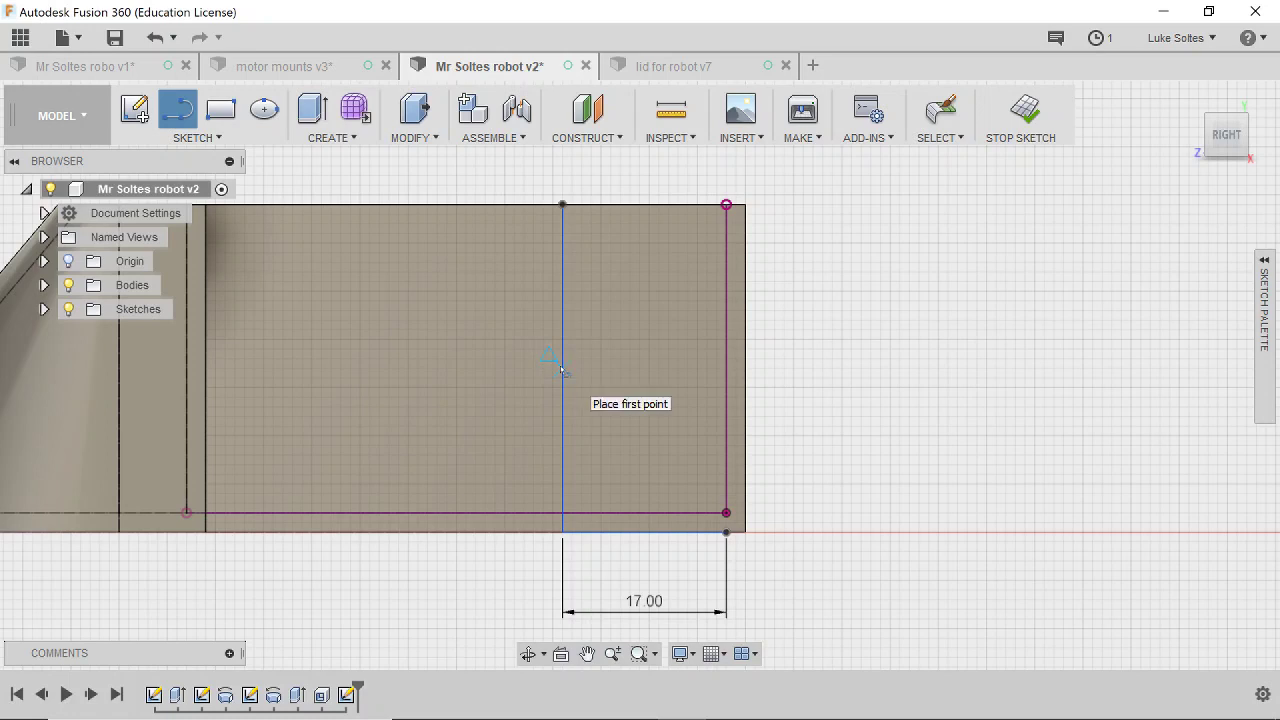
scroll(556, 368, up, 1)
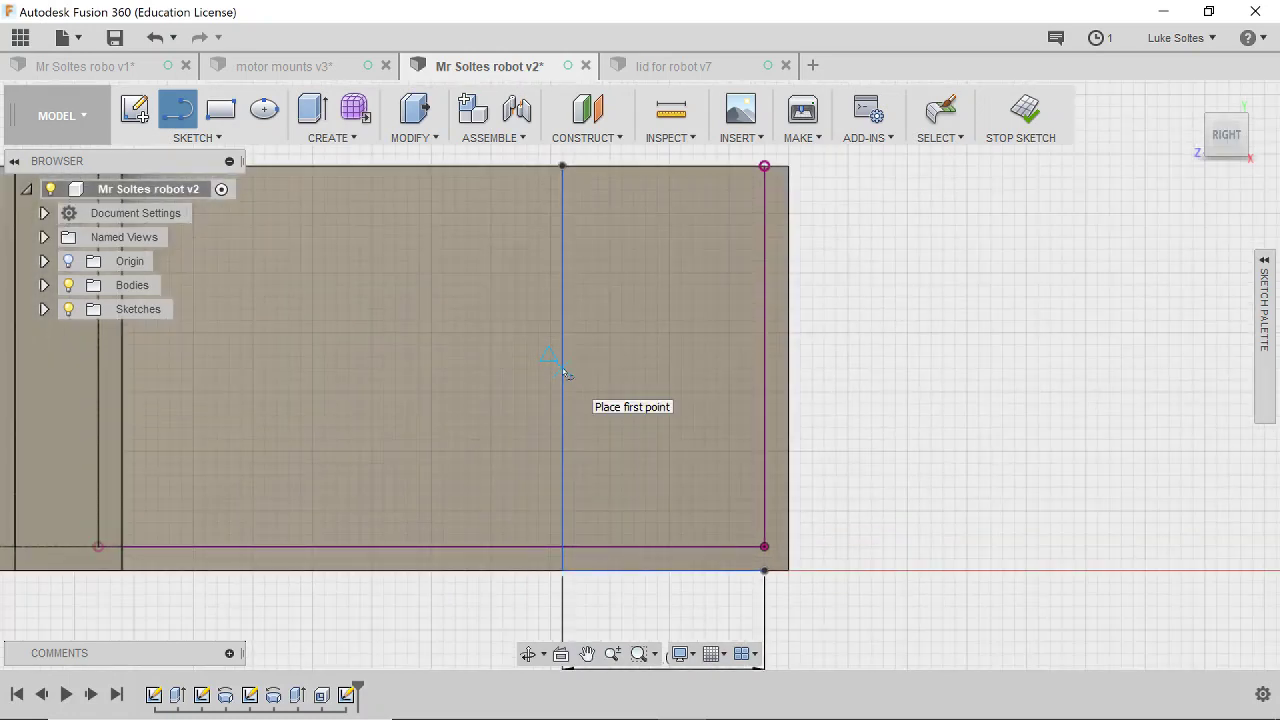
scroll(563, 373, down, 1)
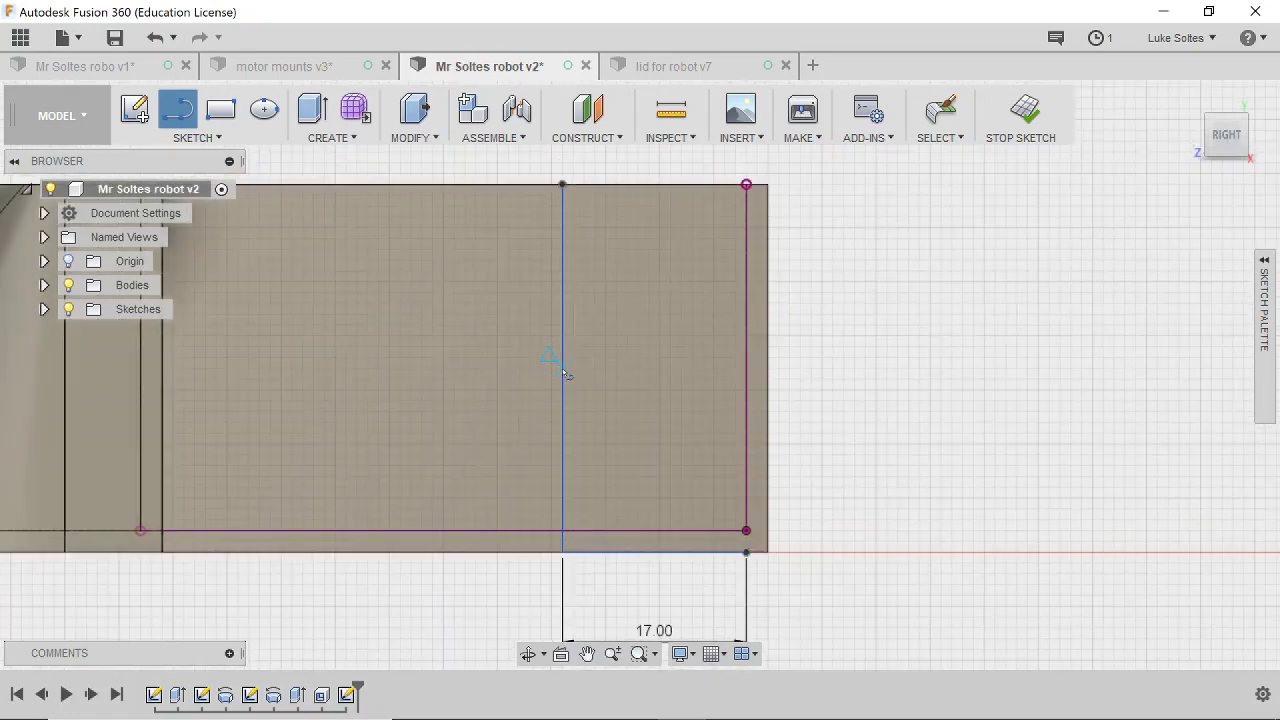
Draw a center rectangle 12 mm wide by 10 mm high centred on the vertical line.
click(205, 137)
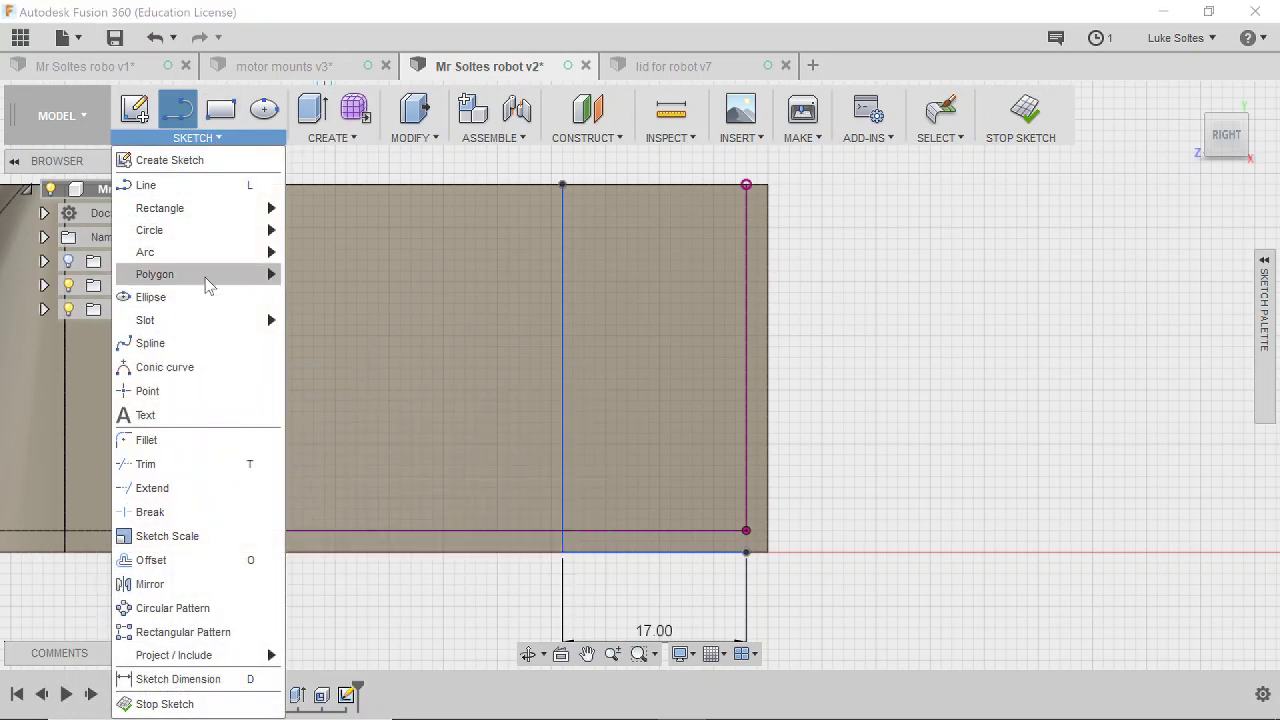
mouse_move(222, 207)
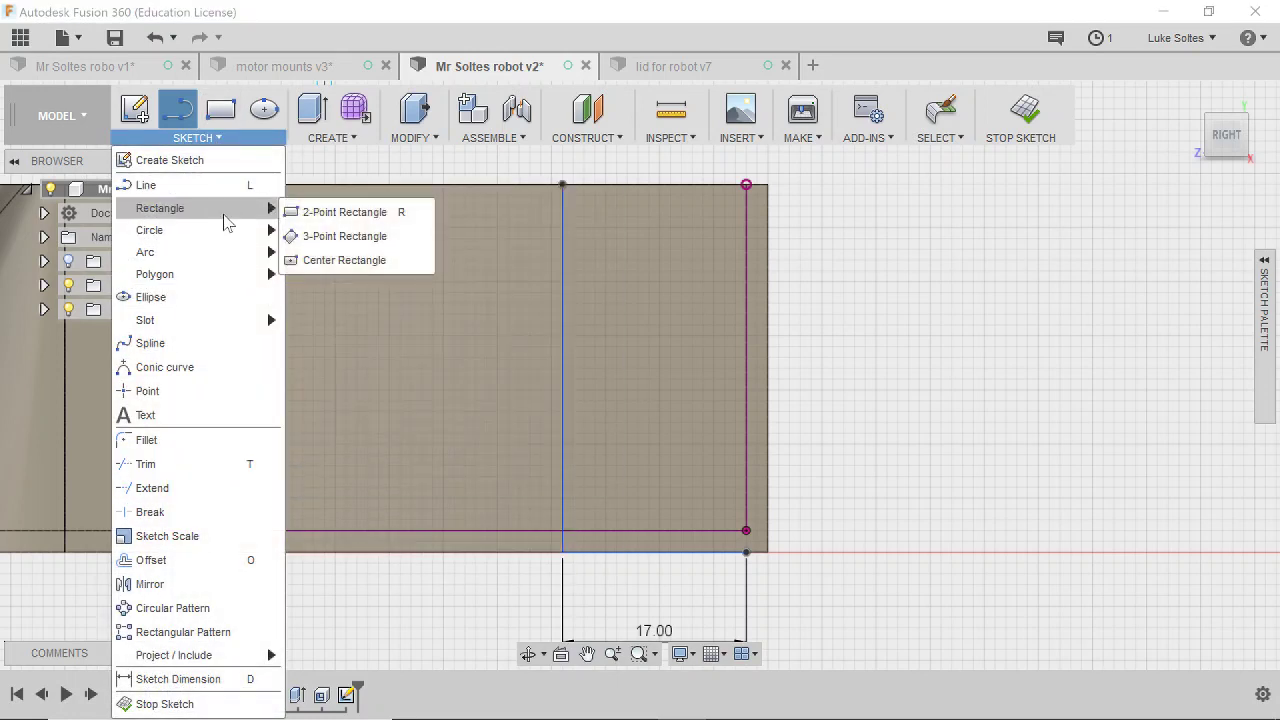
click(348, 261)
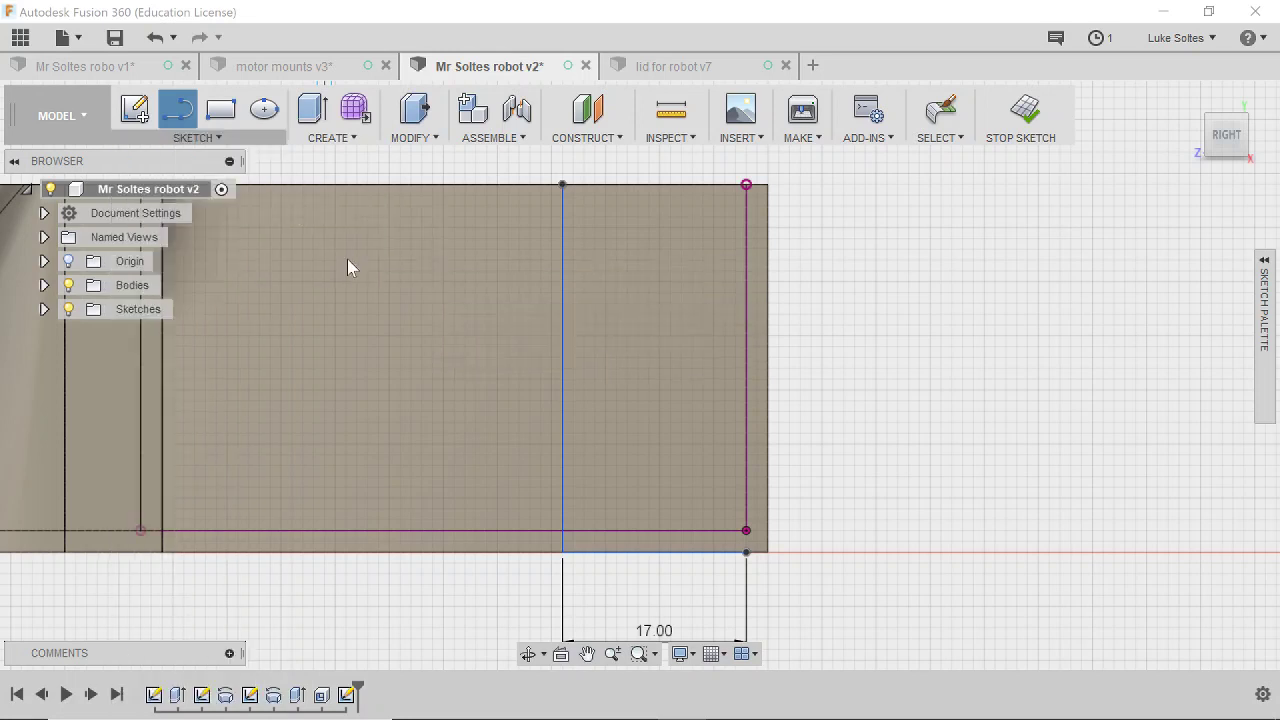
click(562, 368)
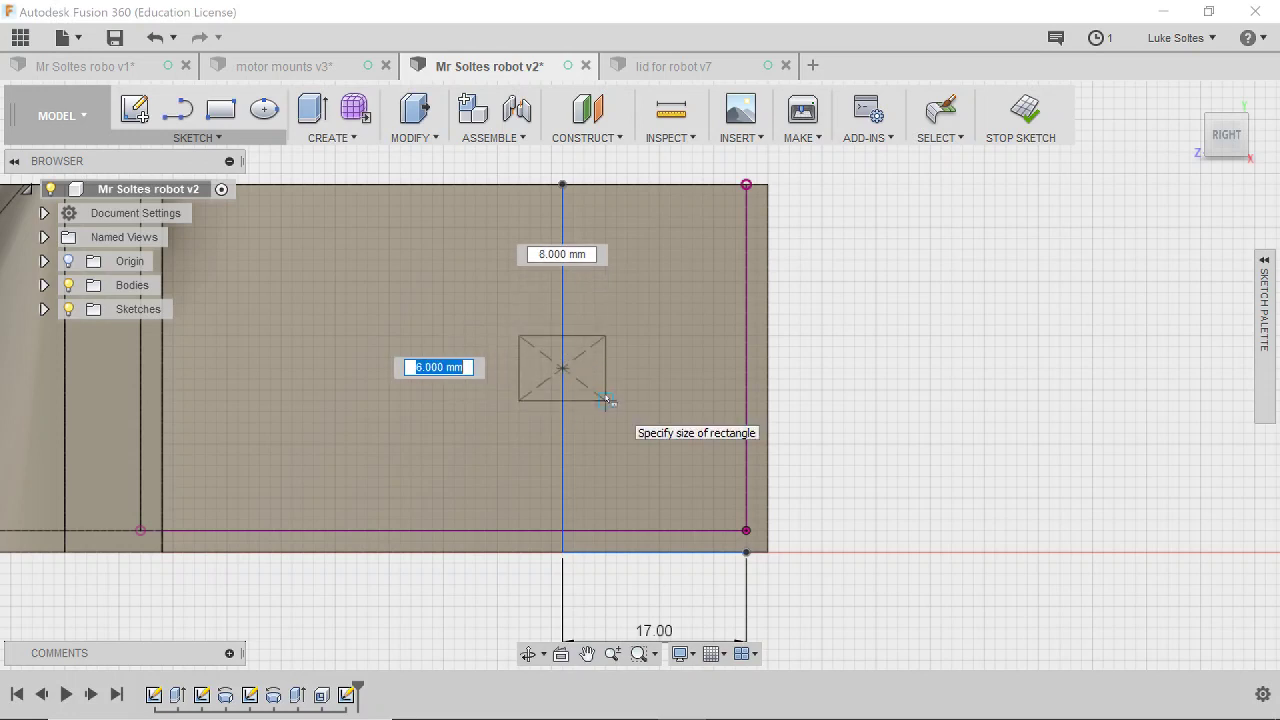
text(10)
key(Tab)
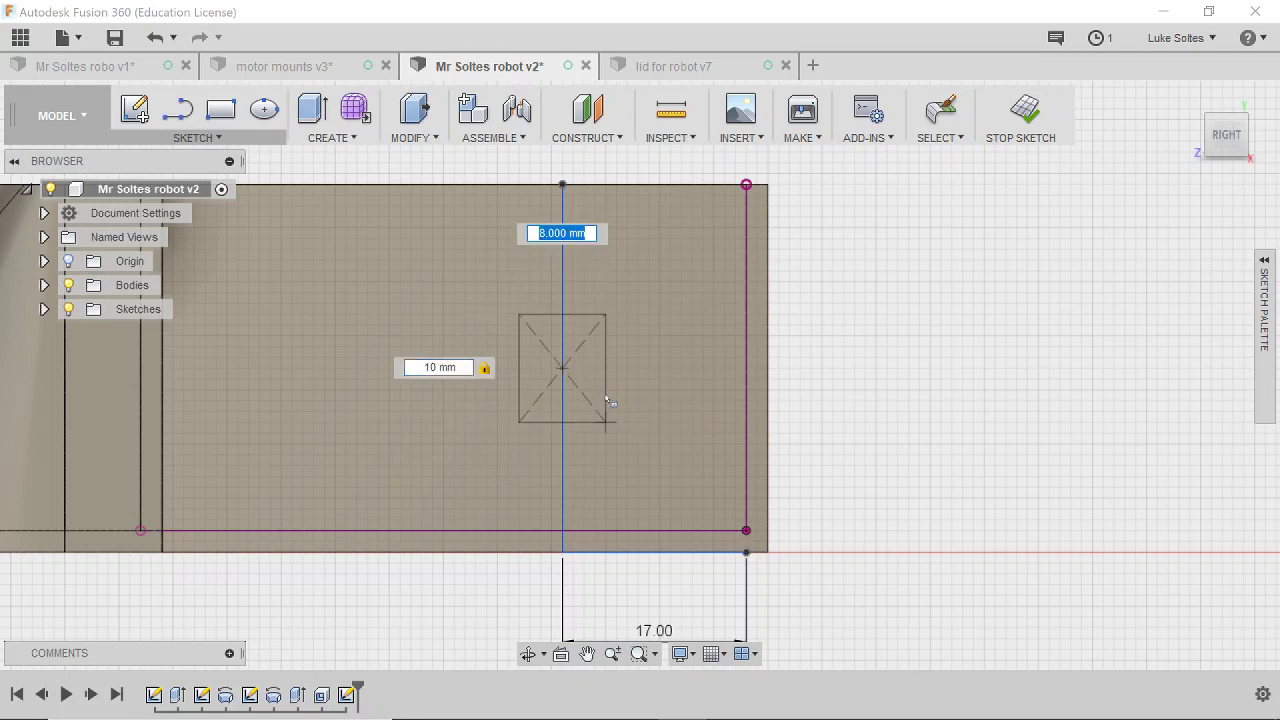
text(12)
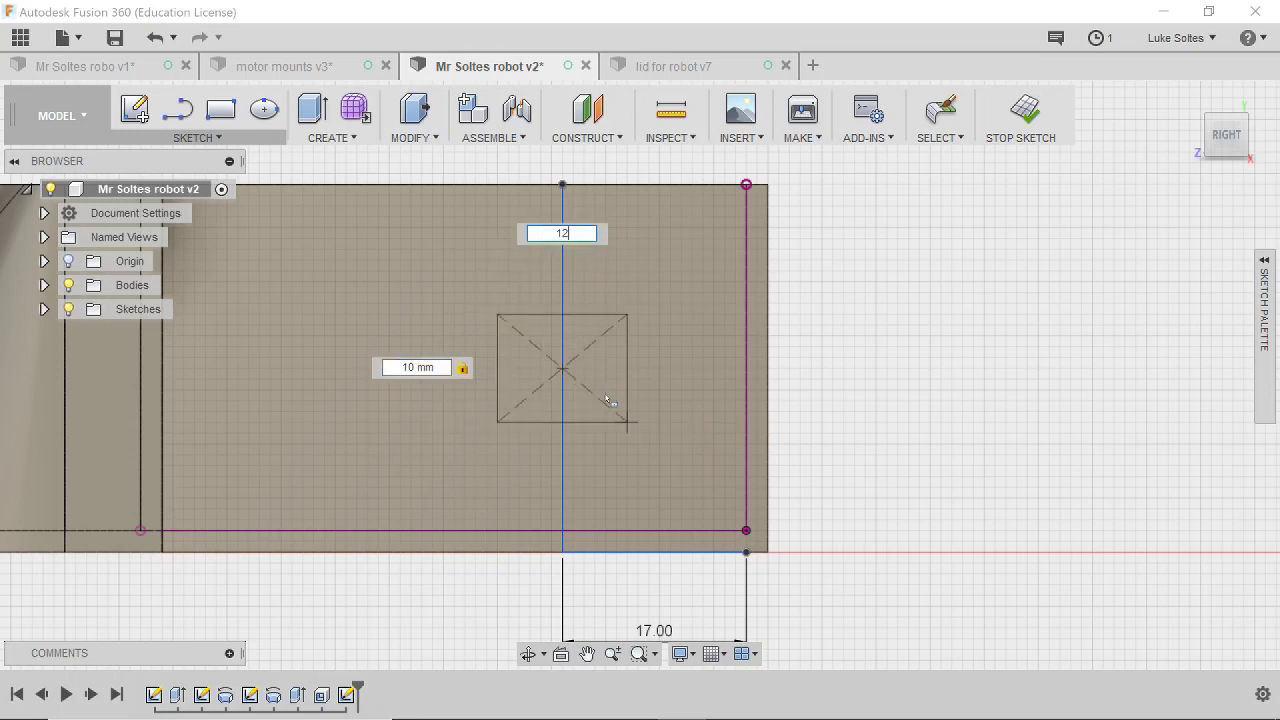
key(Return)
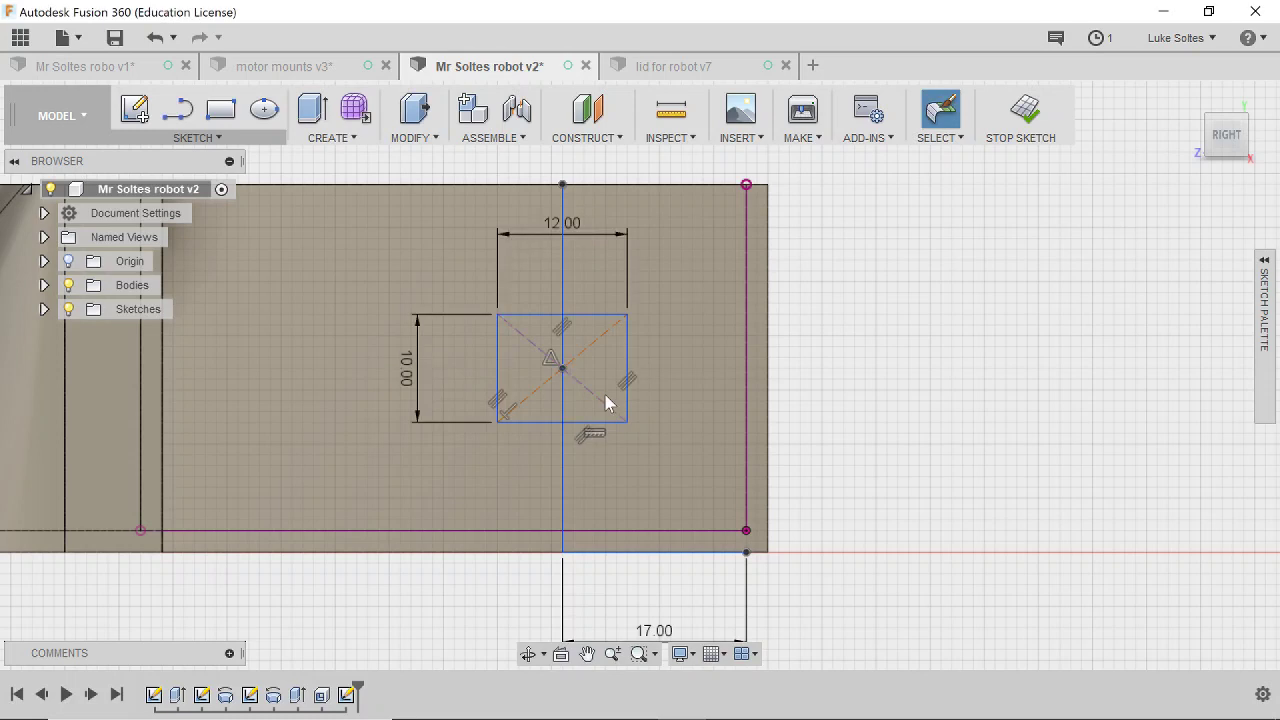
Extrude both rectangle halves as a 60 mm cut through the two opposite walls and inspect the openings.
click(313, 113)
click(549, 343)
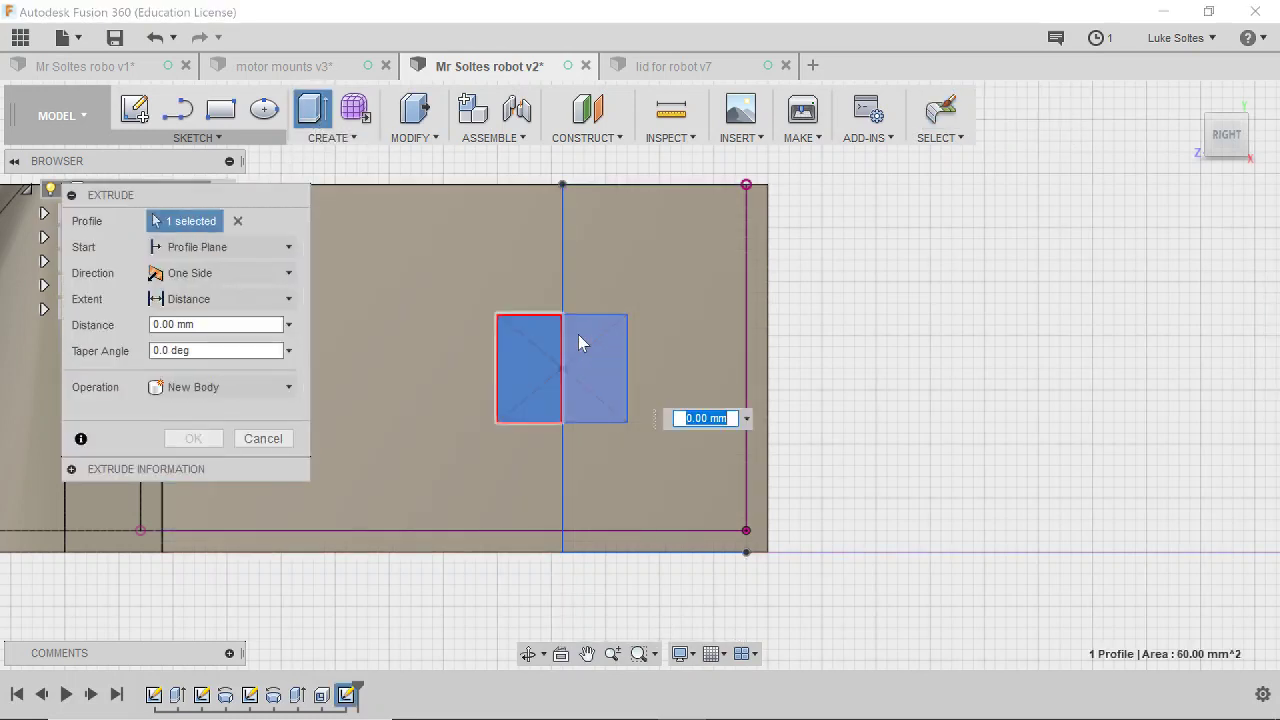
click(580, 338)
shift+middle_drag(594, 411, 528, 426)
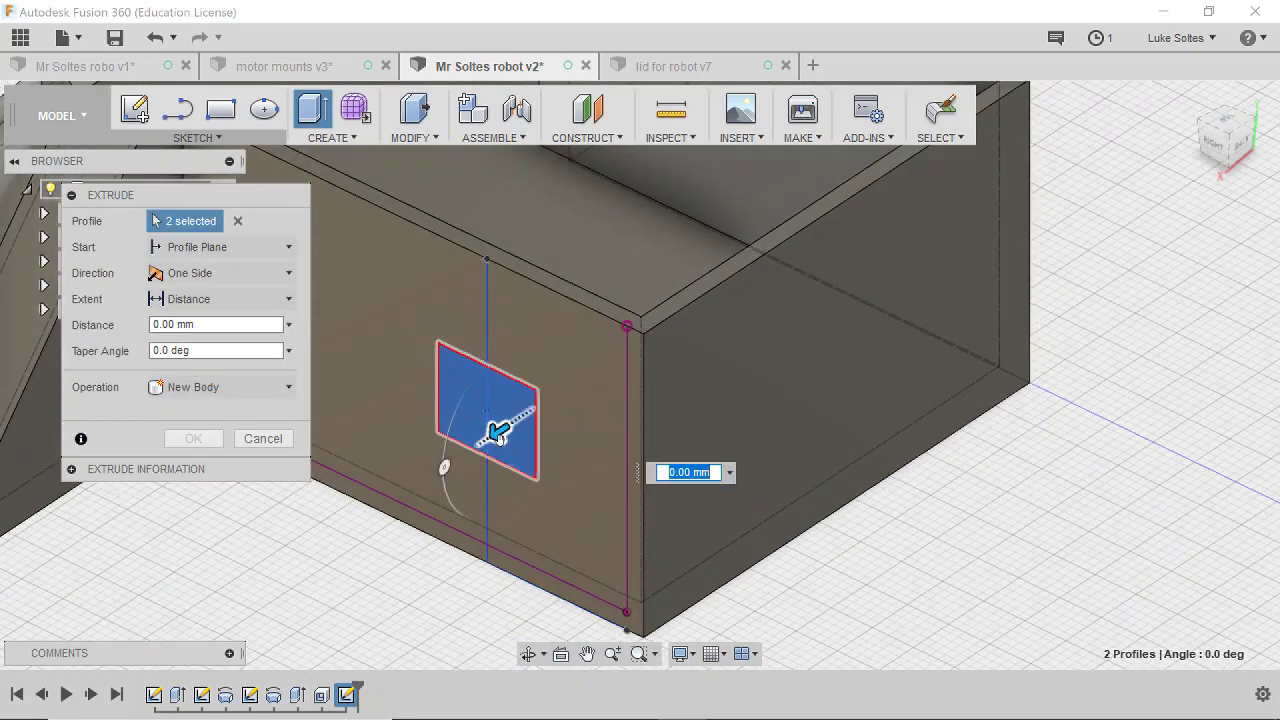
shift+middle_drag(498, 432, 517, 472)
drag(517, 472, 783, 318)
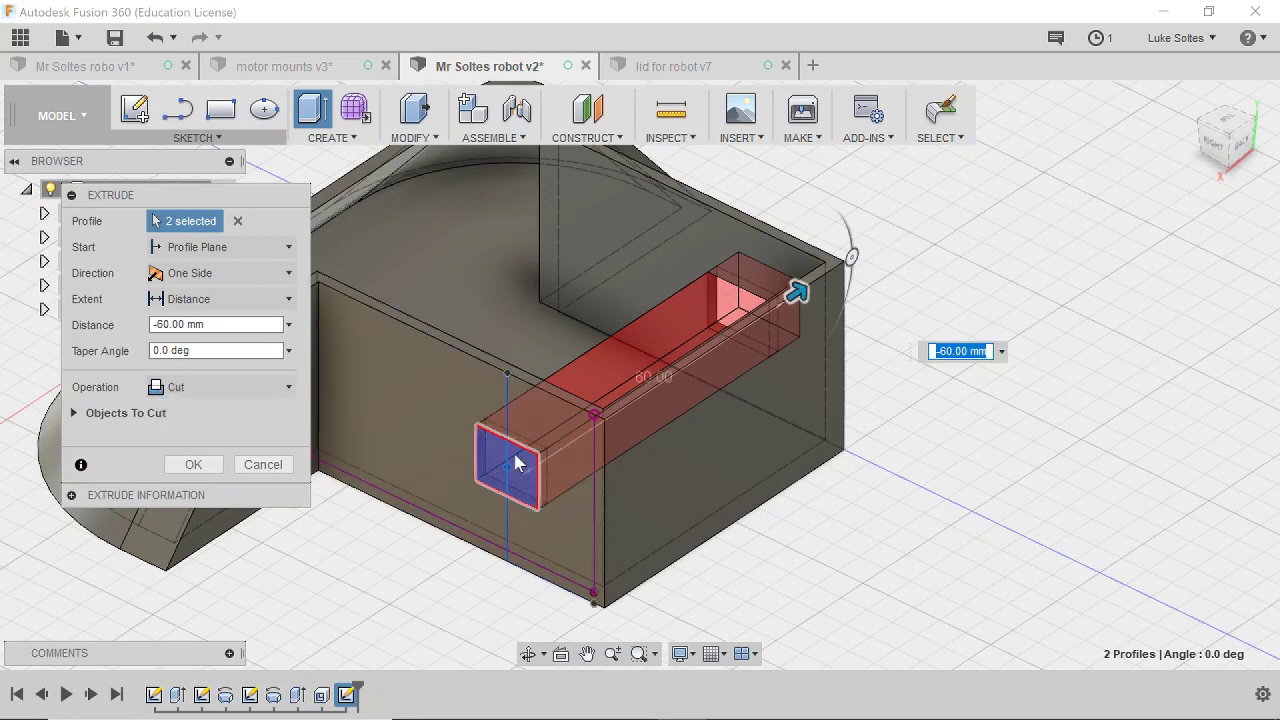
click(194, 465)
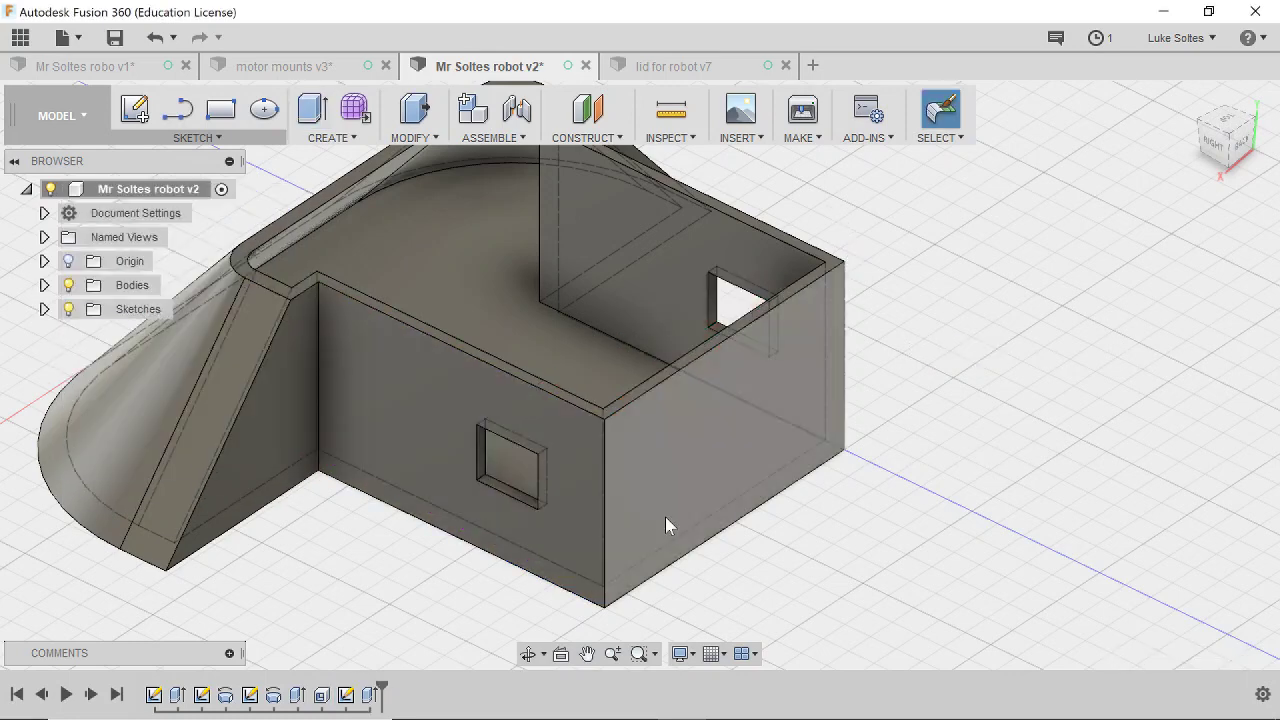
shift+middle_drag(558, 509, 424, 631)
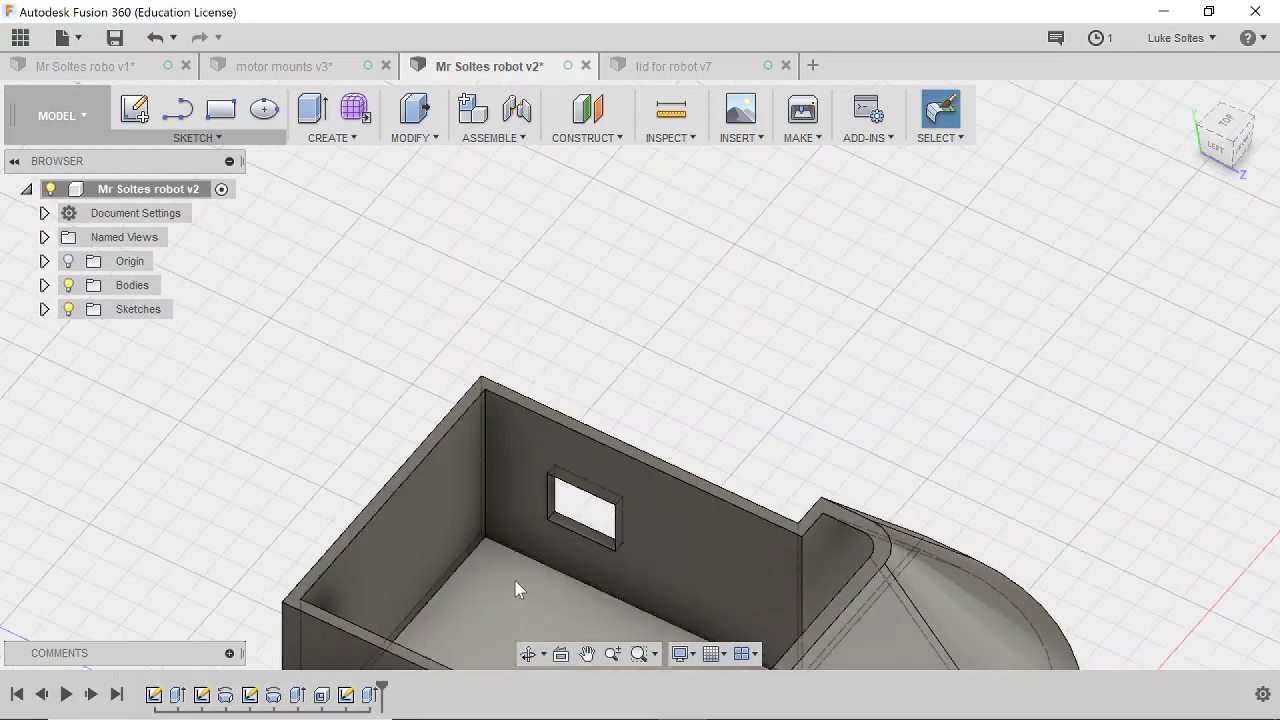
Orbit to look down into the enclosure and create a new sketch on its floor face.
middle_drag(497, 580, 606, 604)
scroll(607, 603, up, 3)
key(Escape)
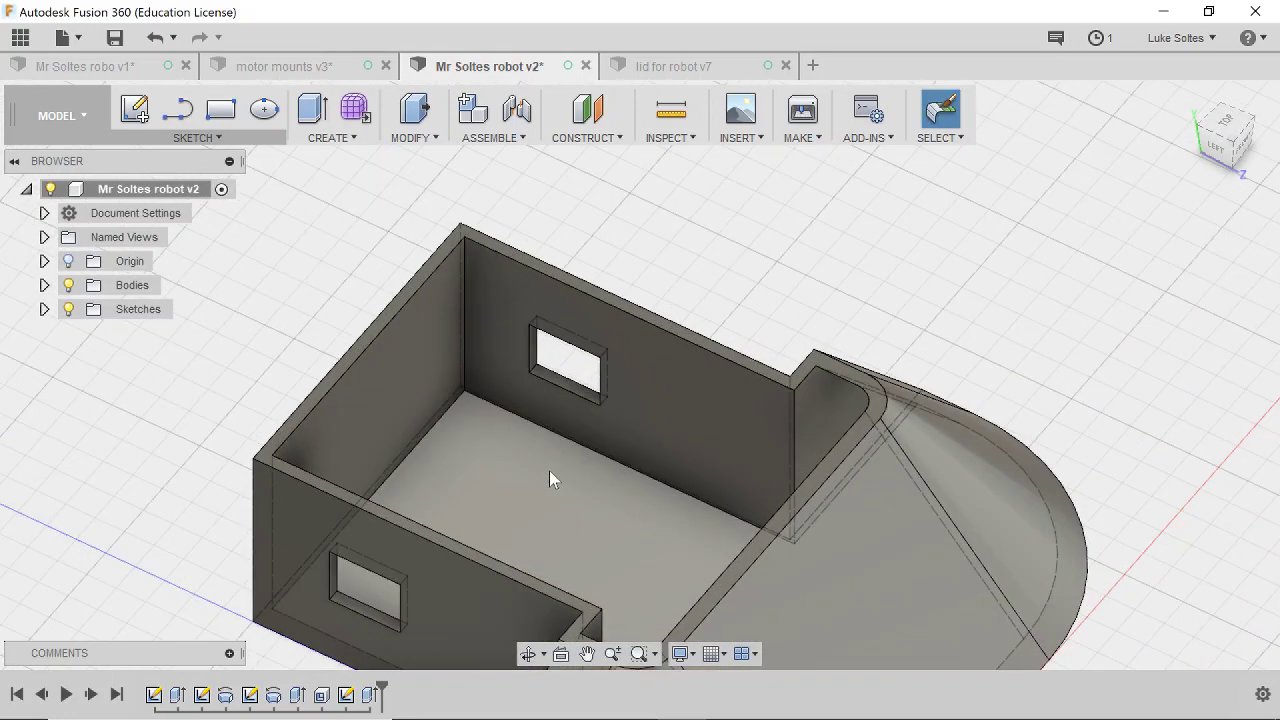
click(565, 504)
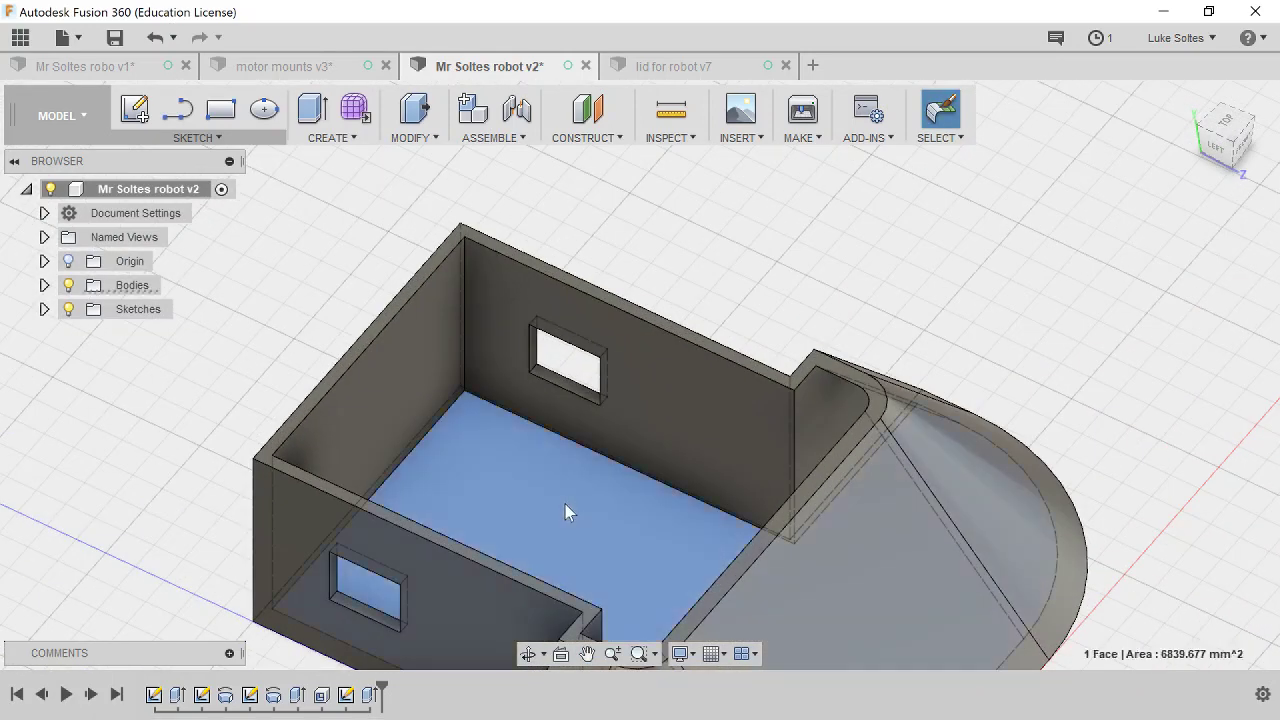
right_click(565, 504)
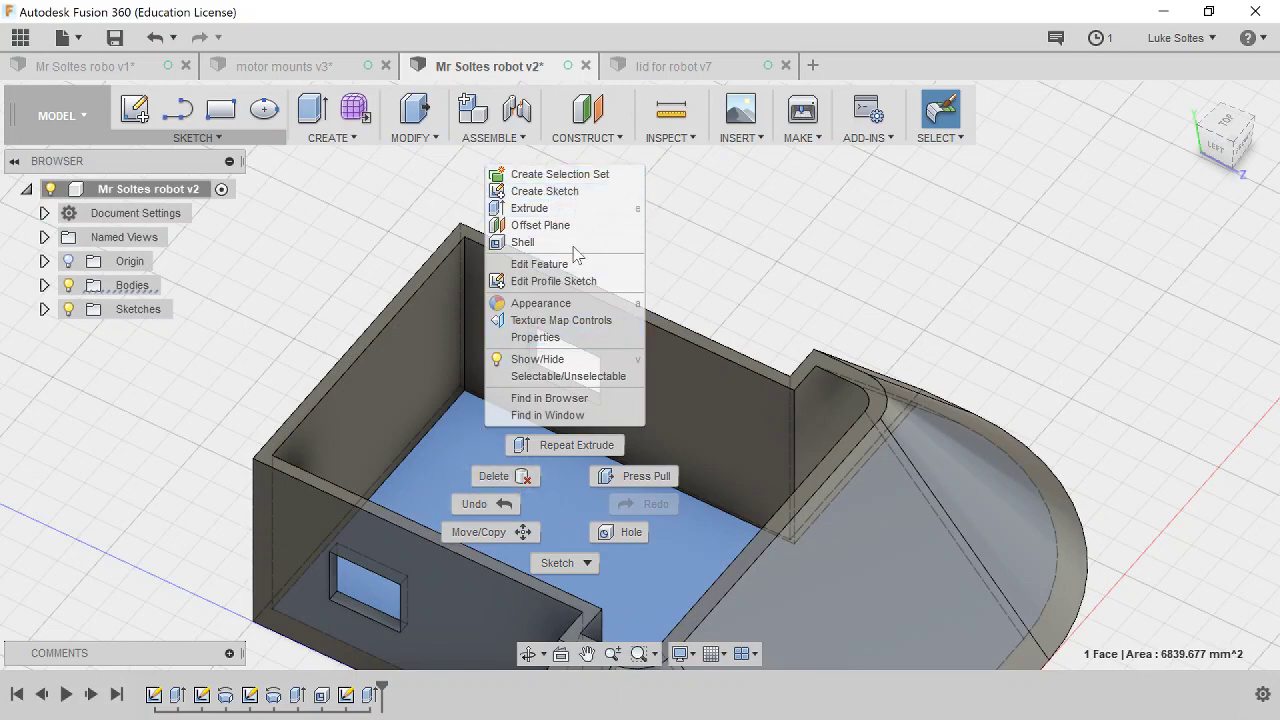
click(570, 191)
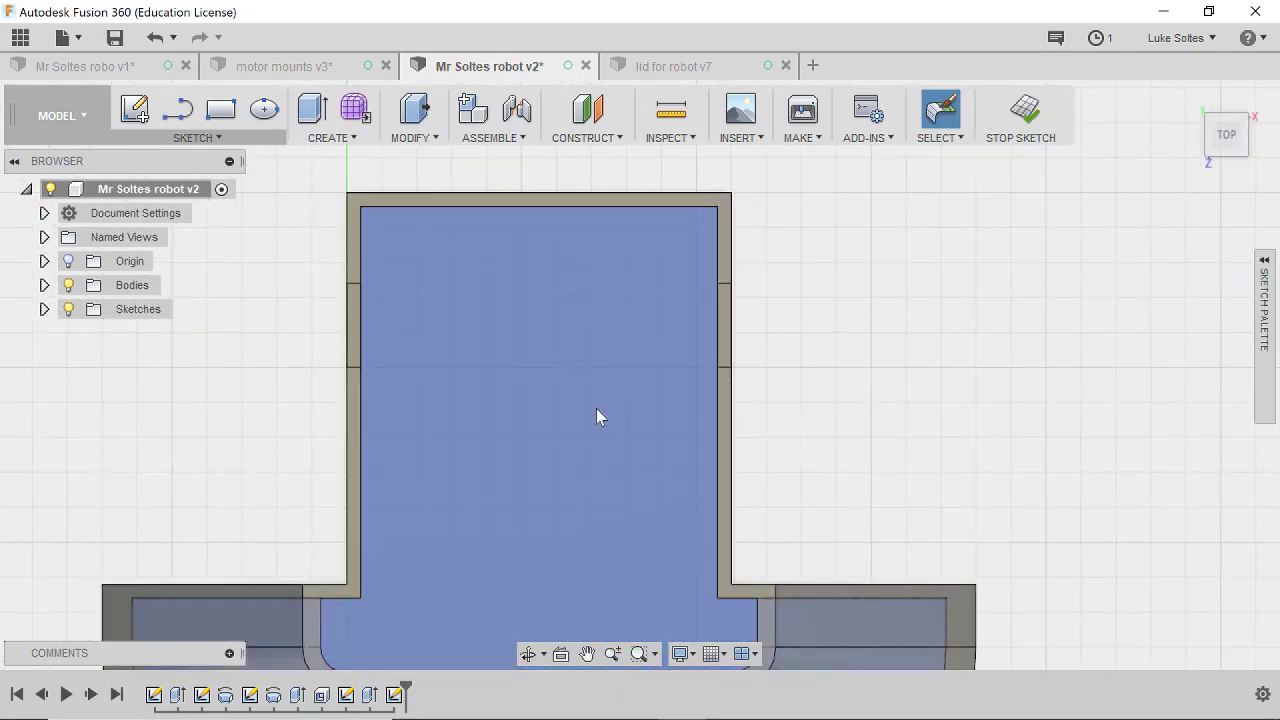
Start a line at the floor's top-left inner corner.
click(221, 109)
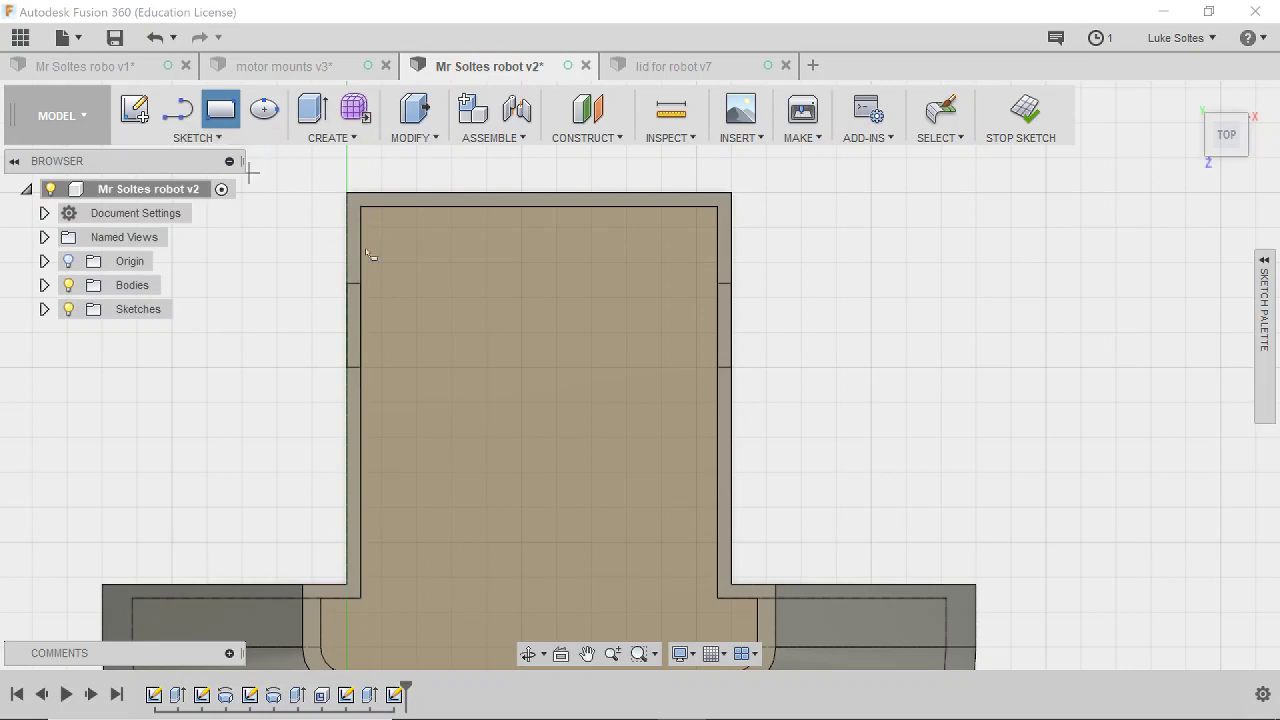
click(178, 109)
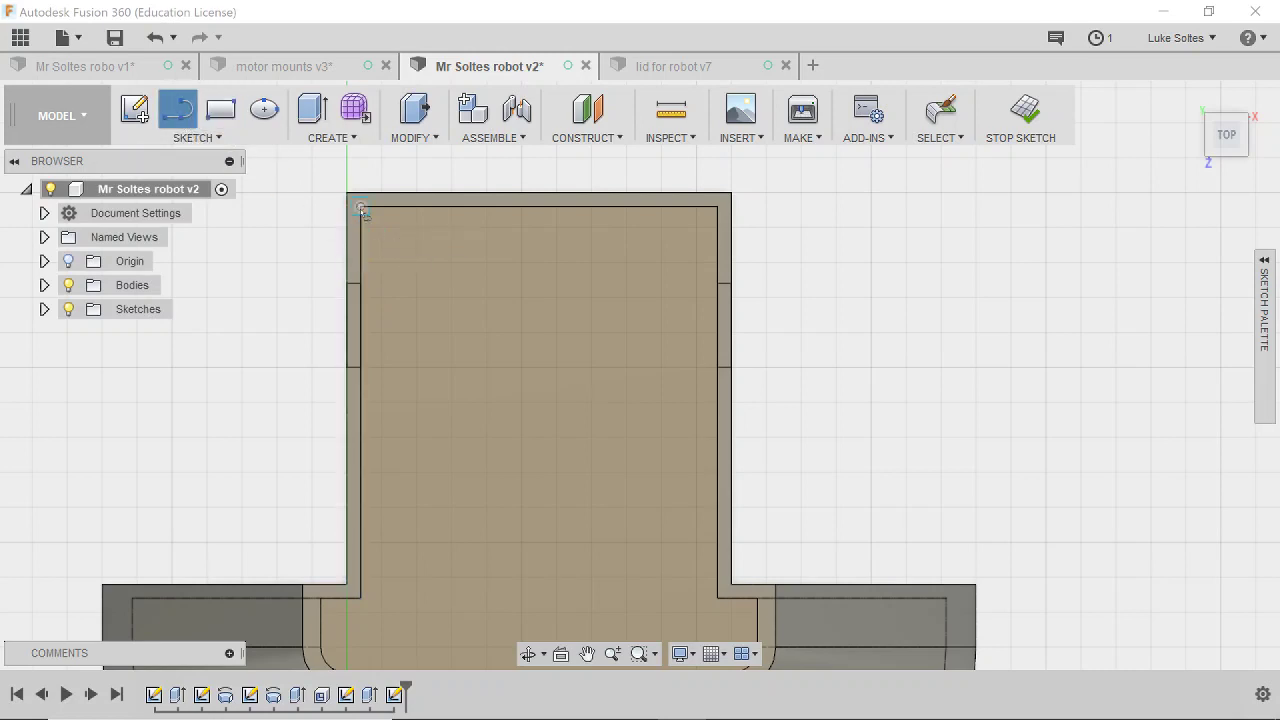
click(361, 208)
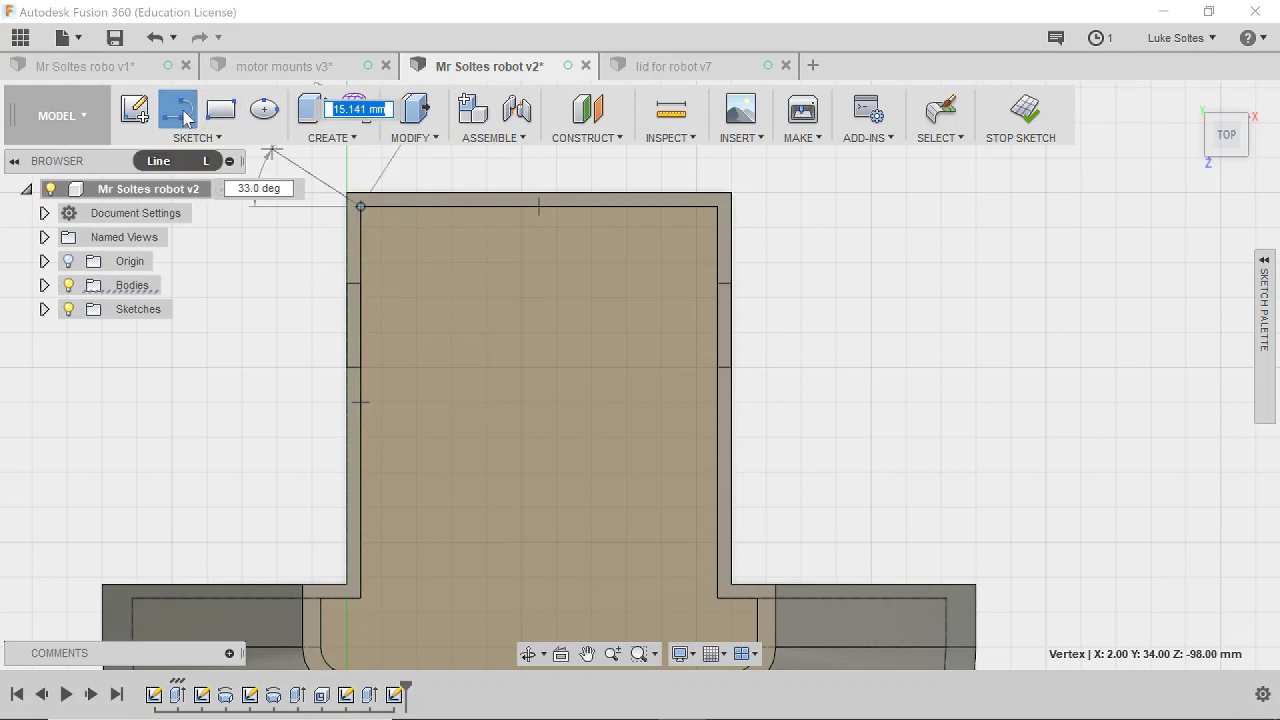
Draw a 10 × 34 mm two-point rectangle from the floor's top-left corner.
click(221, 110)
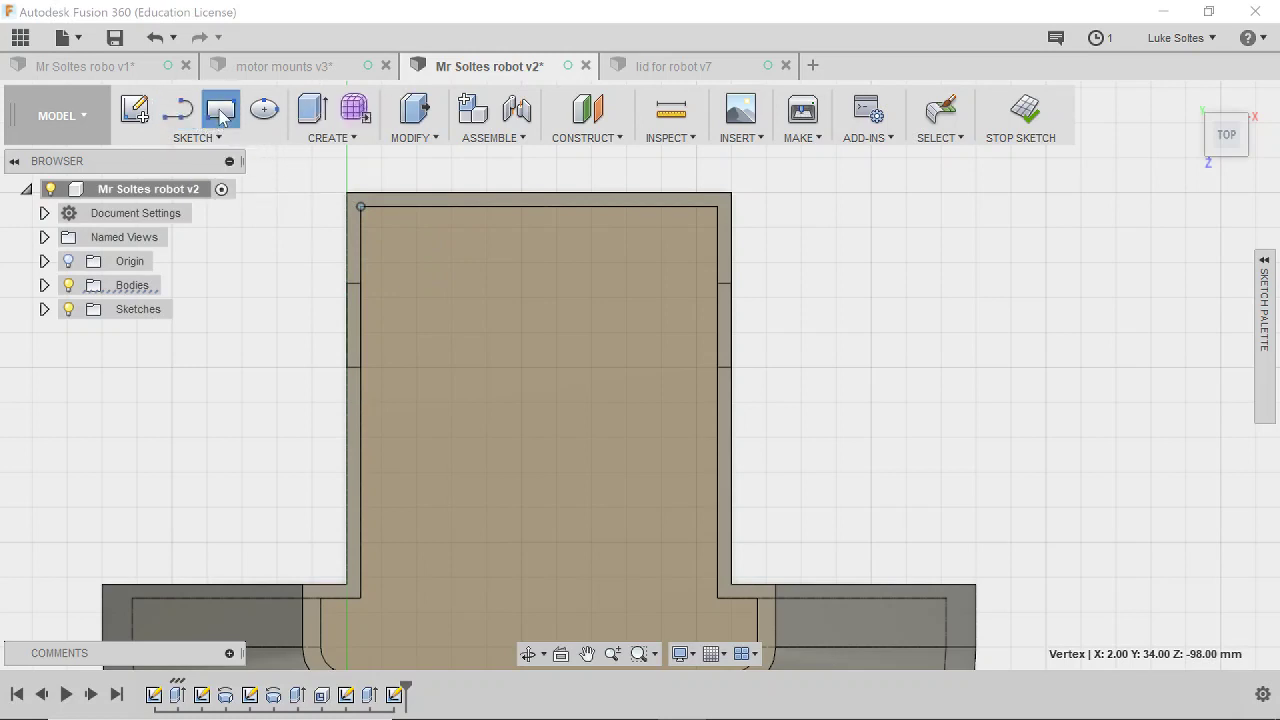
click(361, 208)
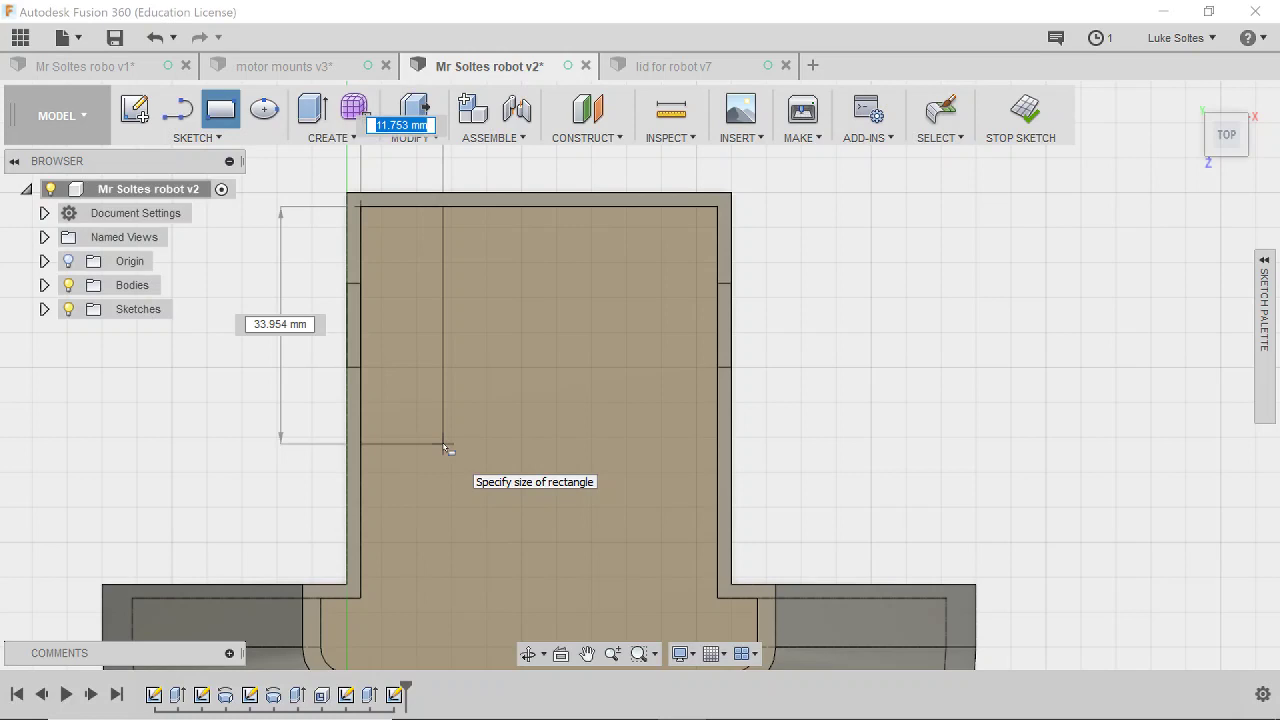
text(10)
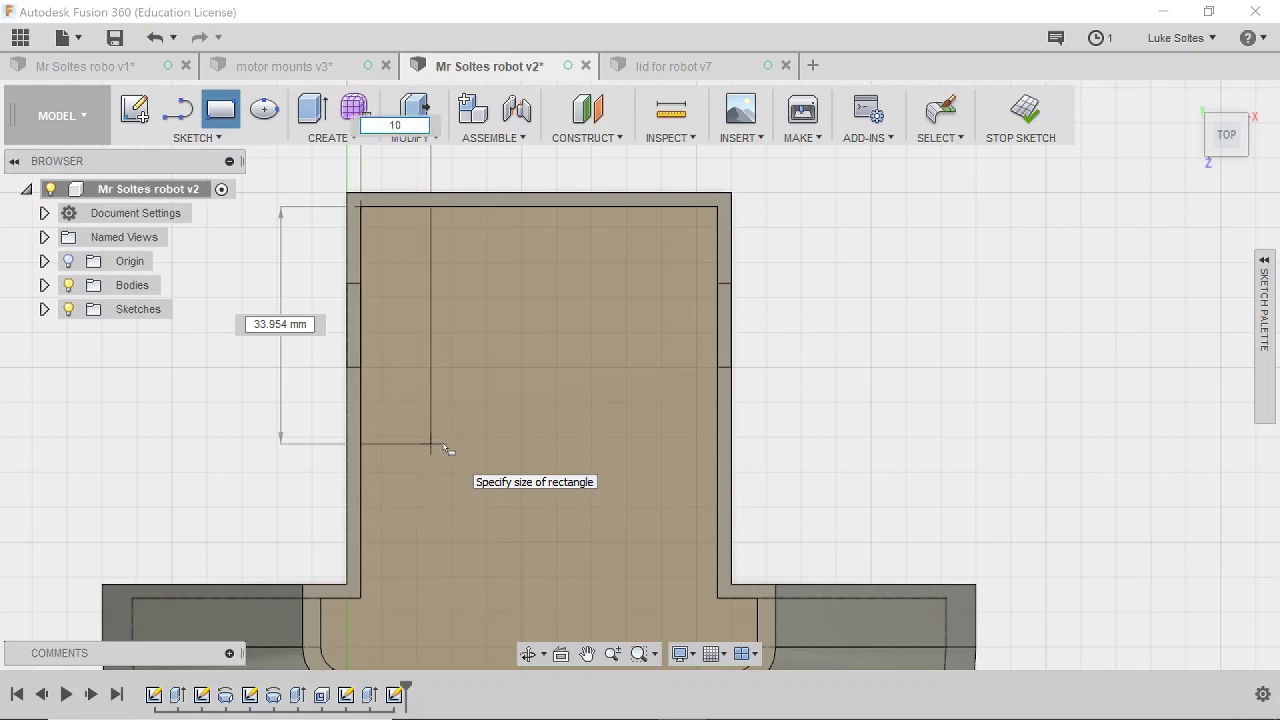
key(Tab)
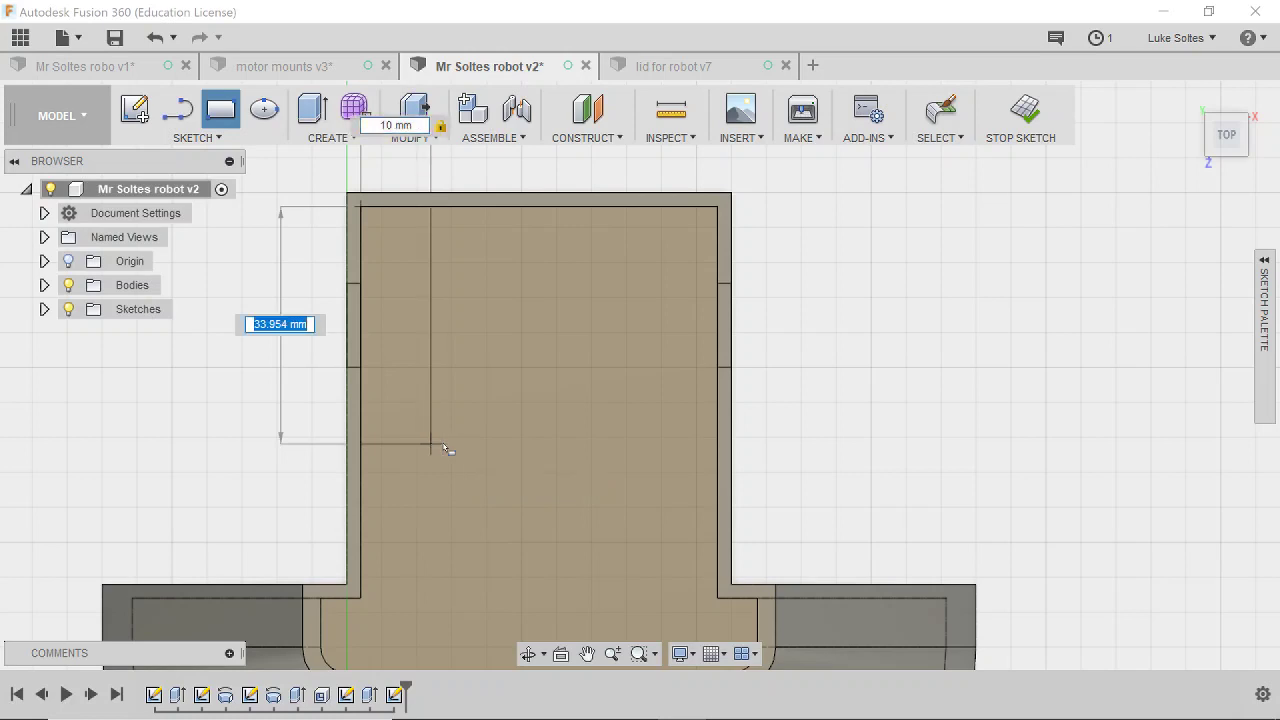
text(34)
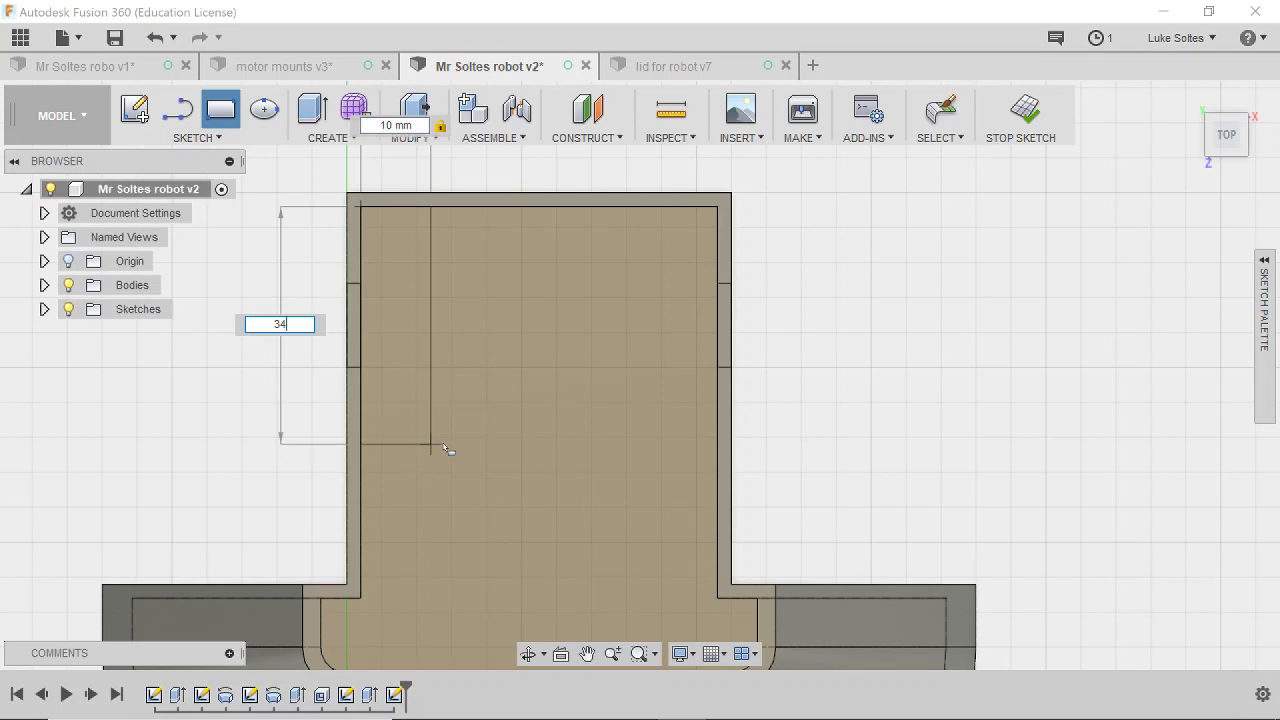
key(Return)
key(Escape)
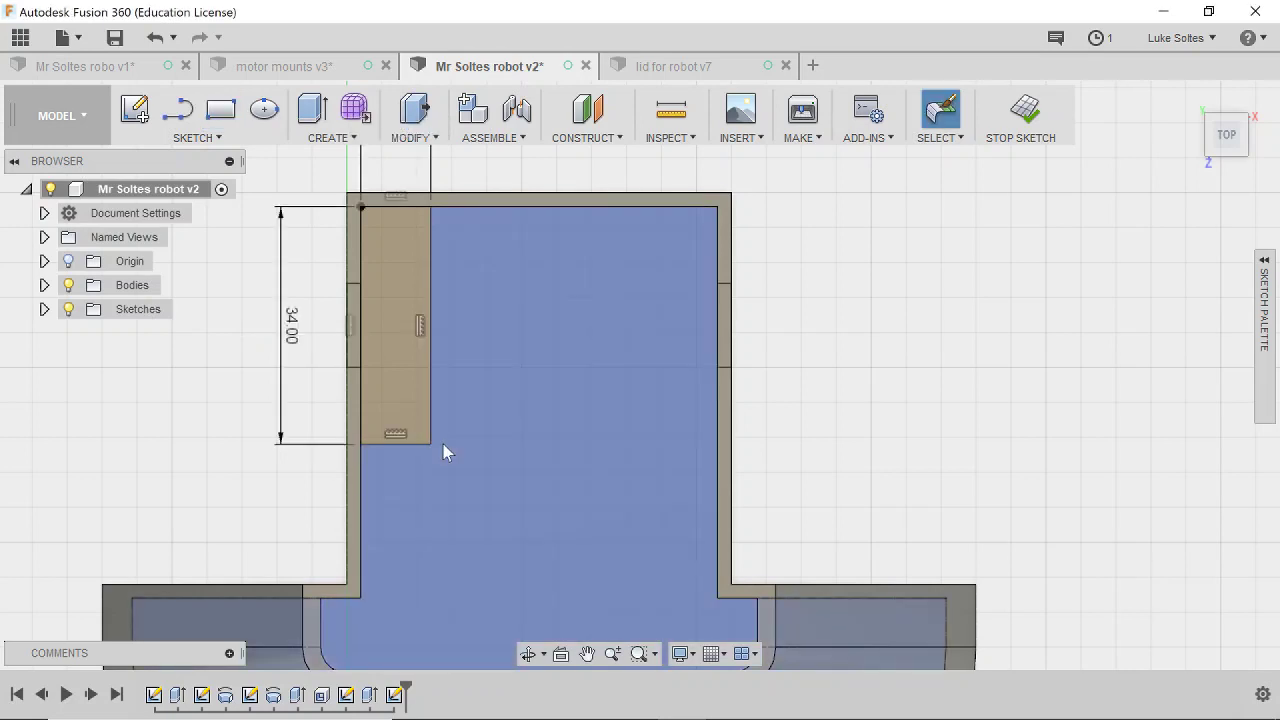
Sketch a second 34 mm tall rectangle from the floor's top-right corner, mirroring the left one.
click(221, 109)
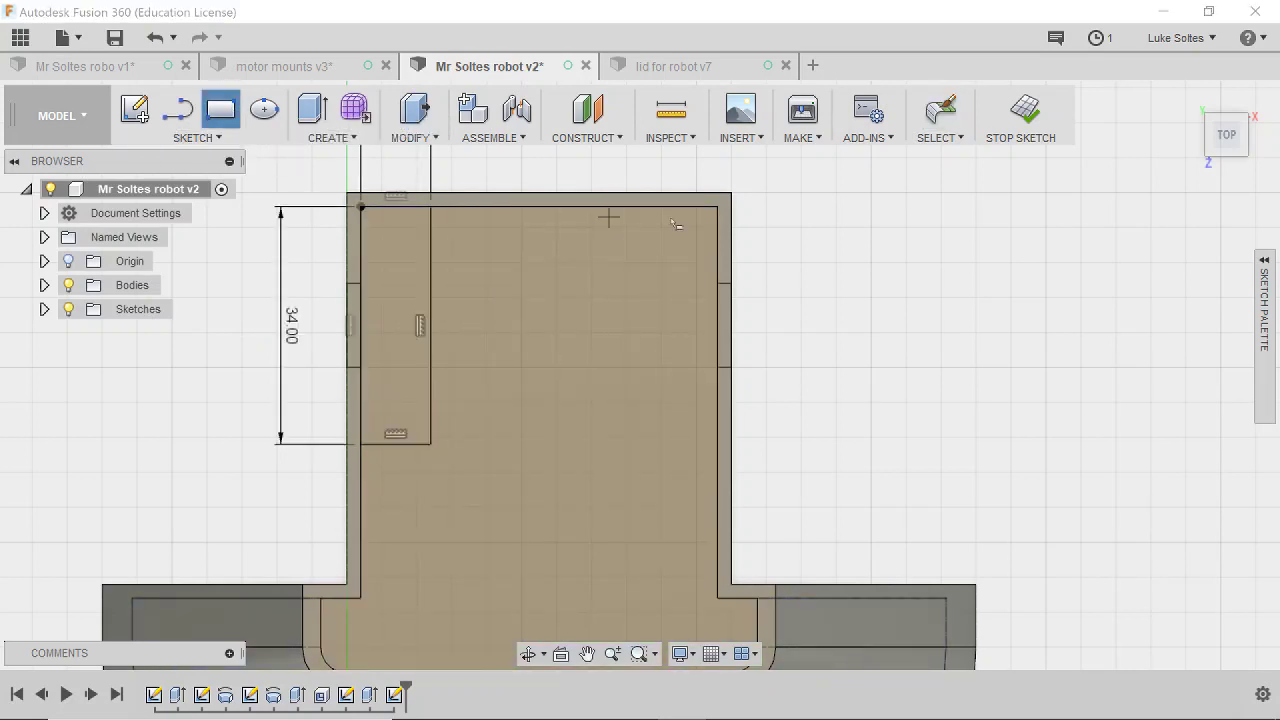
click(717, 209)
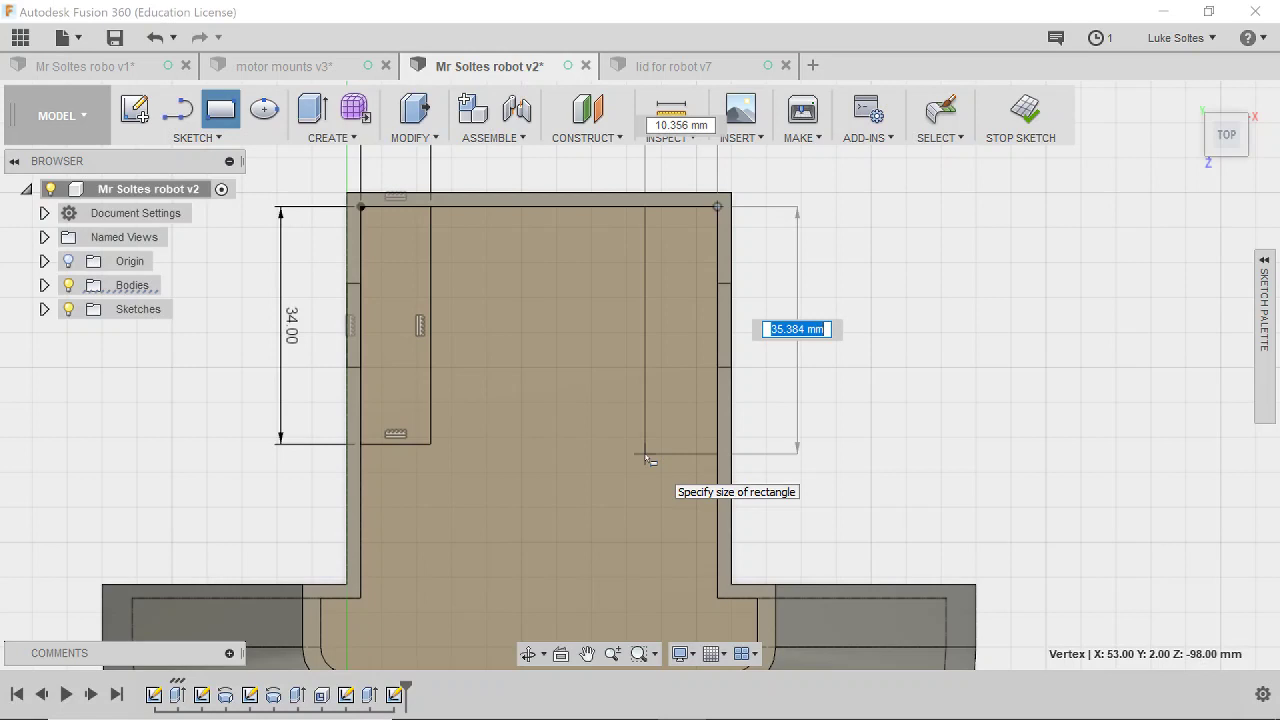
text(34)
key(Tab)
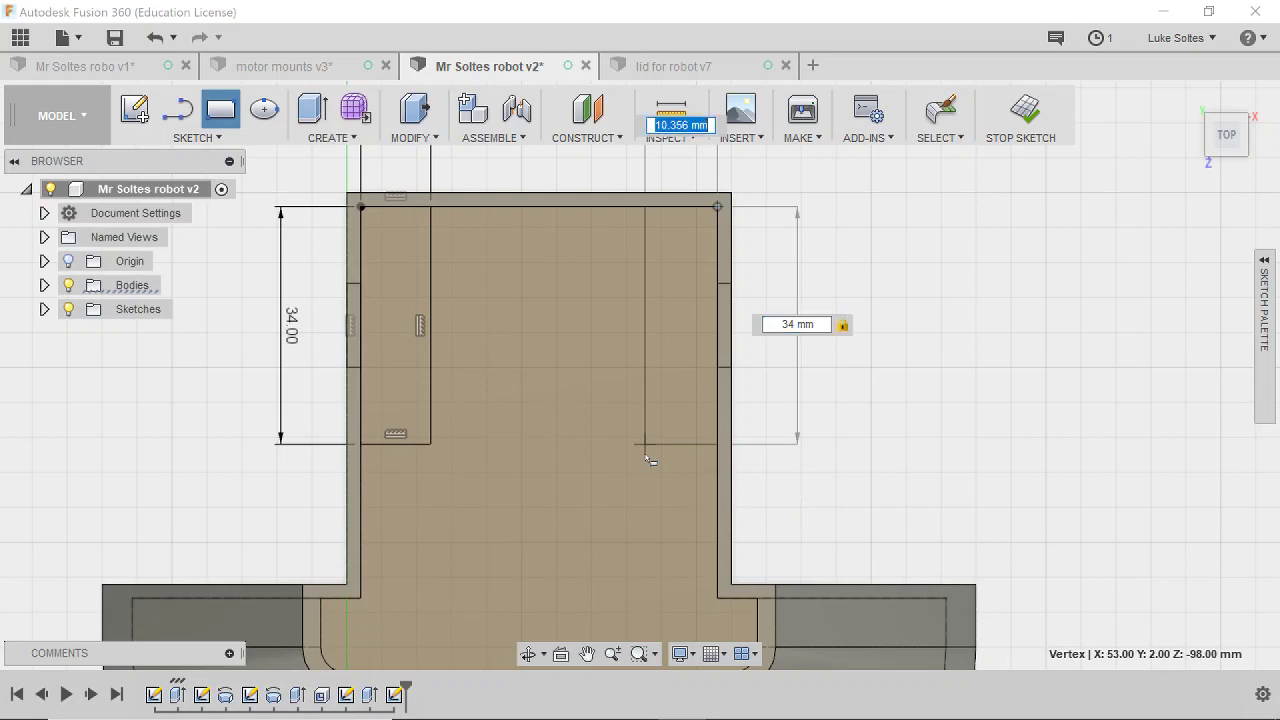
text(19)
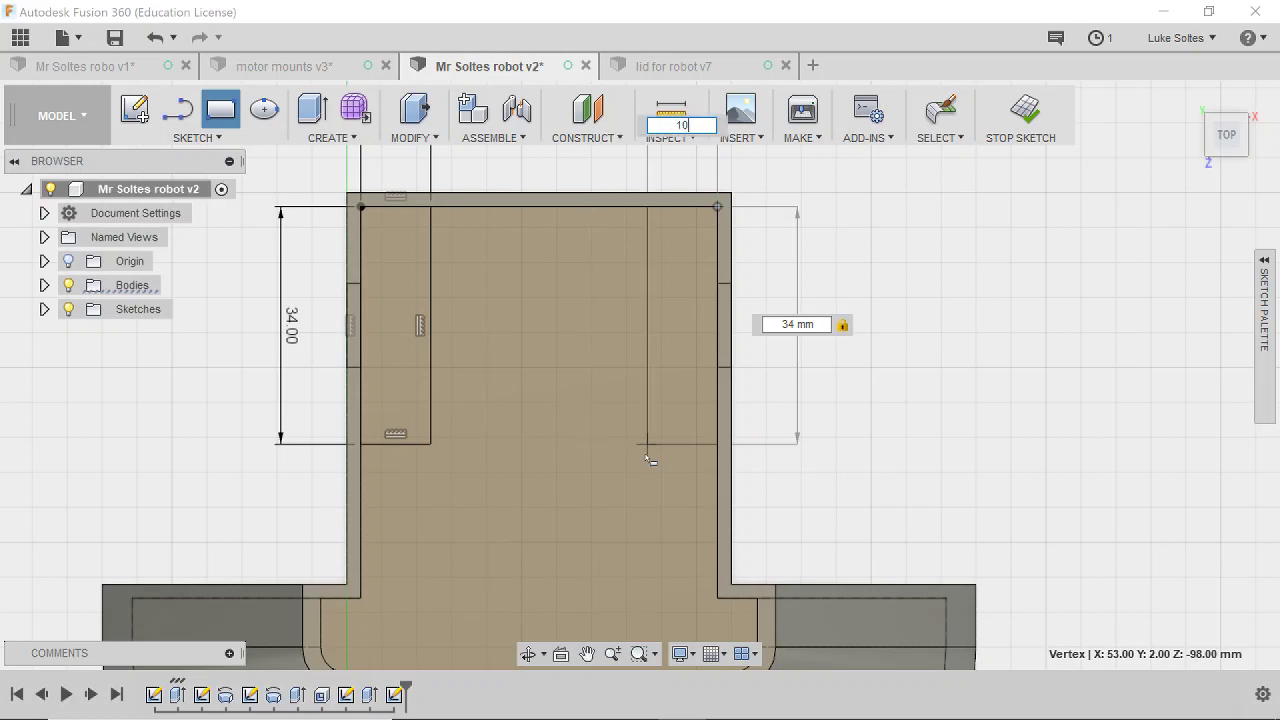
key(Return)
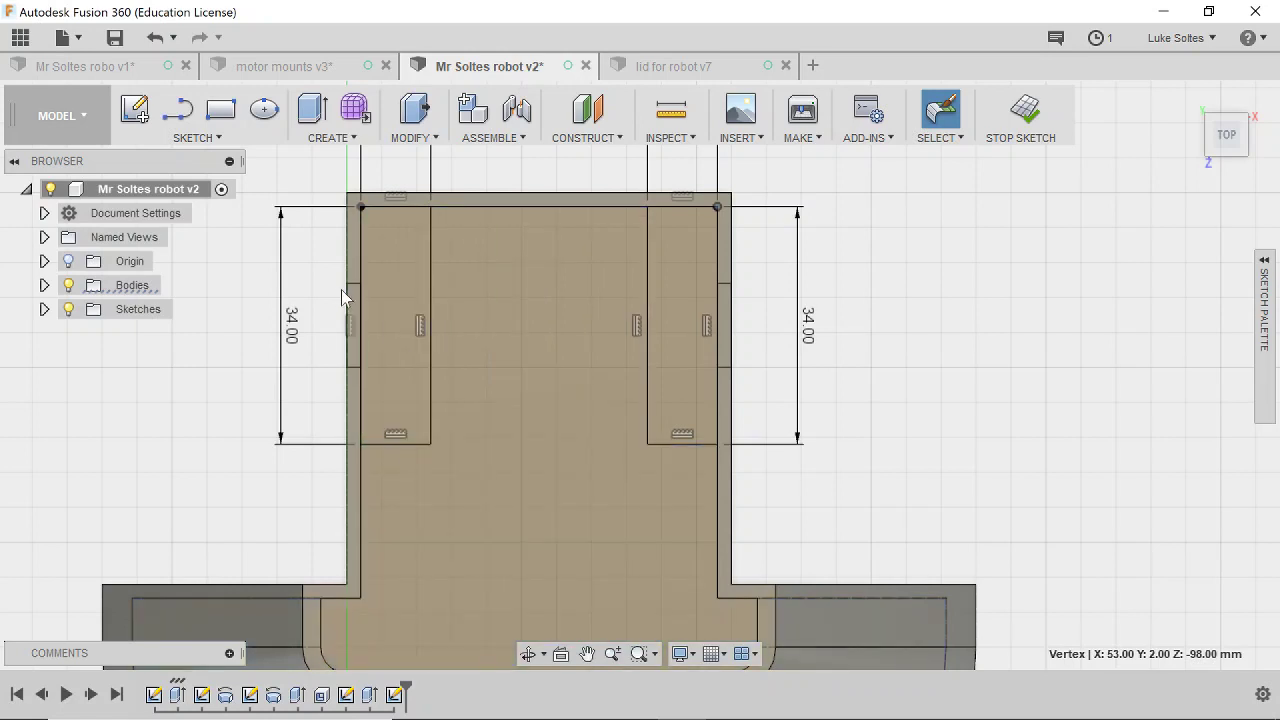
Draw a 53 × 12 mm crossbar rectangle linking the two uprights.
click(221, 109)
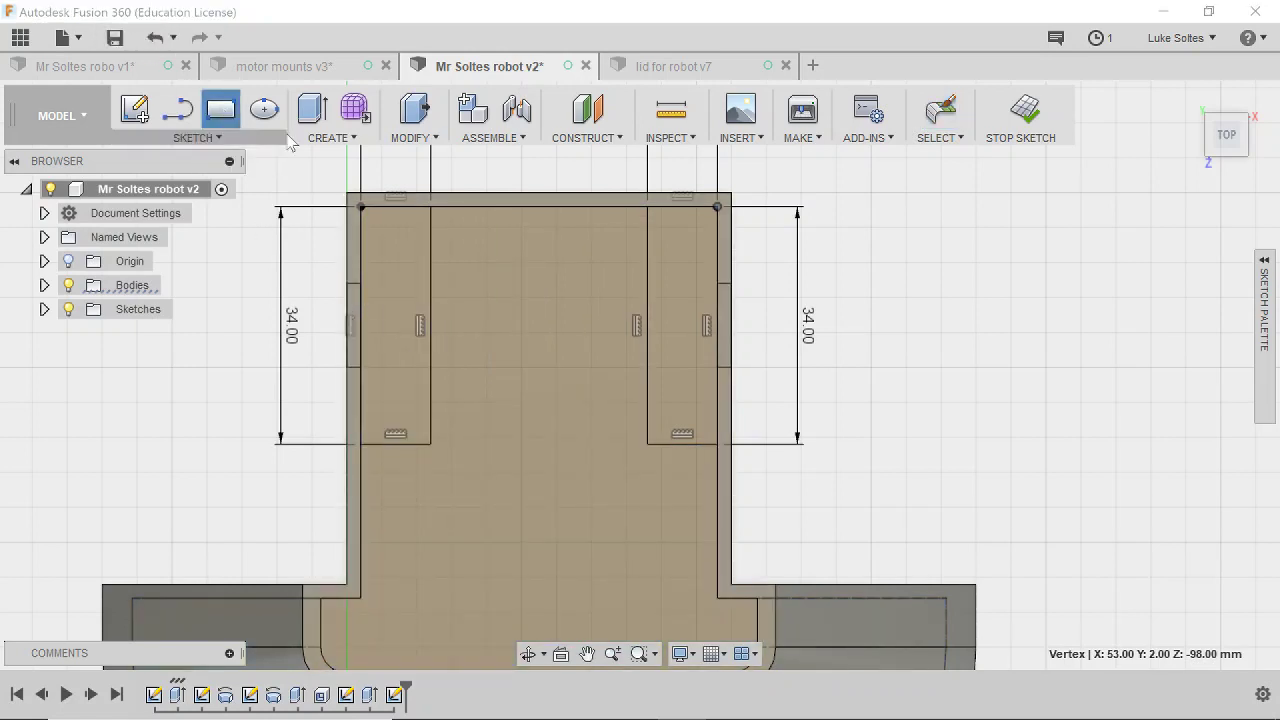
click(361, 285)
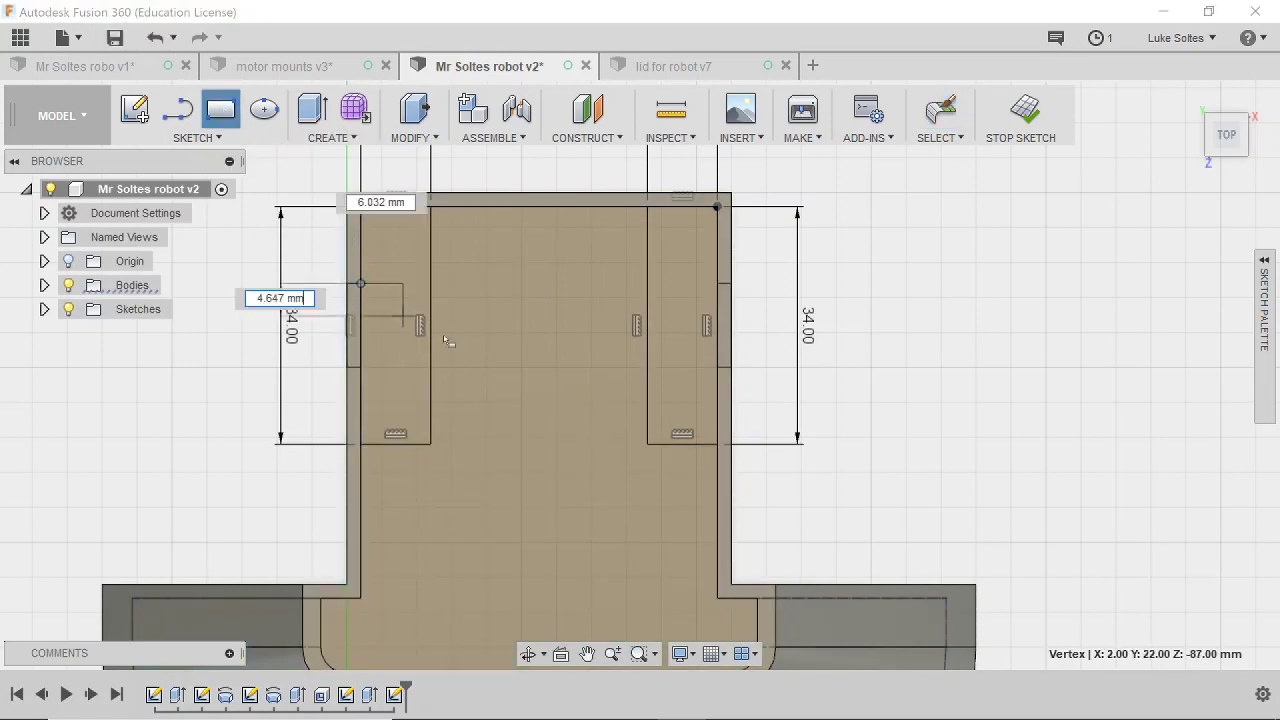
click(729, 368)
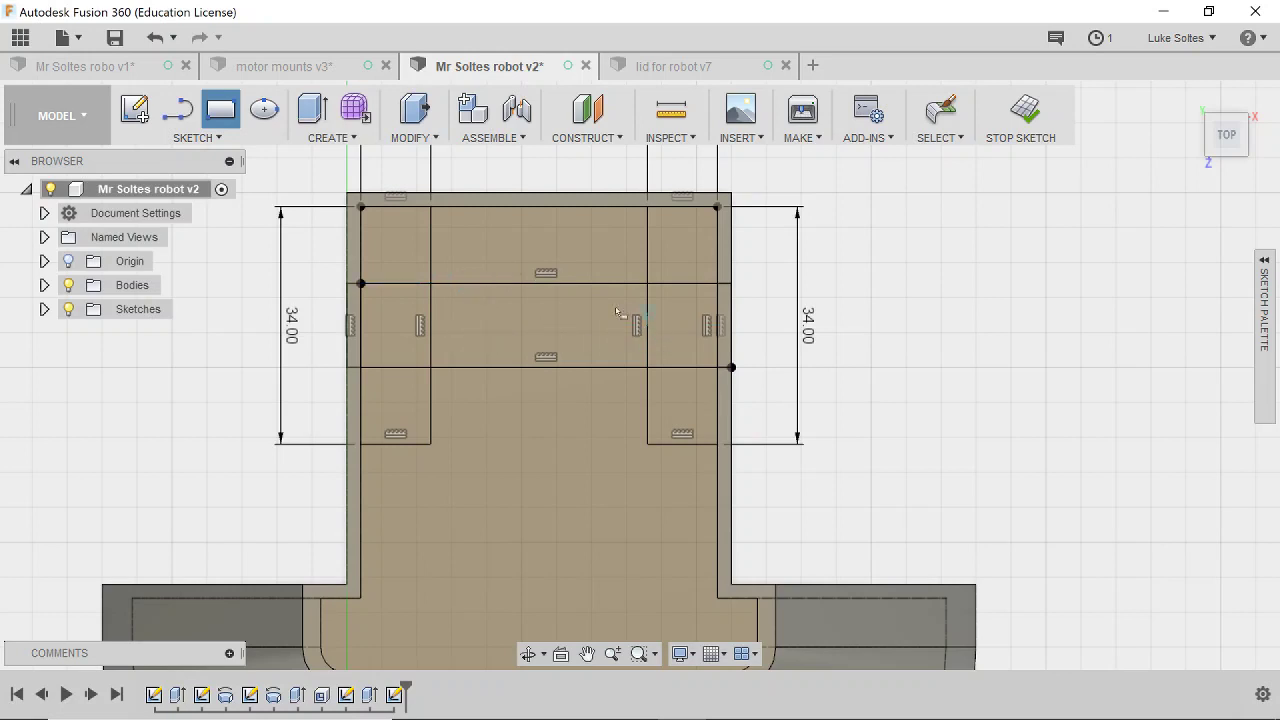
Trim the overlapping lines on the left upright and the inner vertical line.
click(217, 137)
click(183, 456)
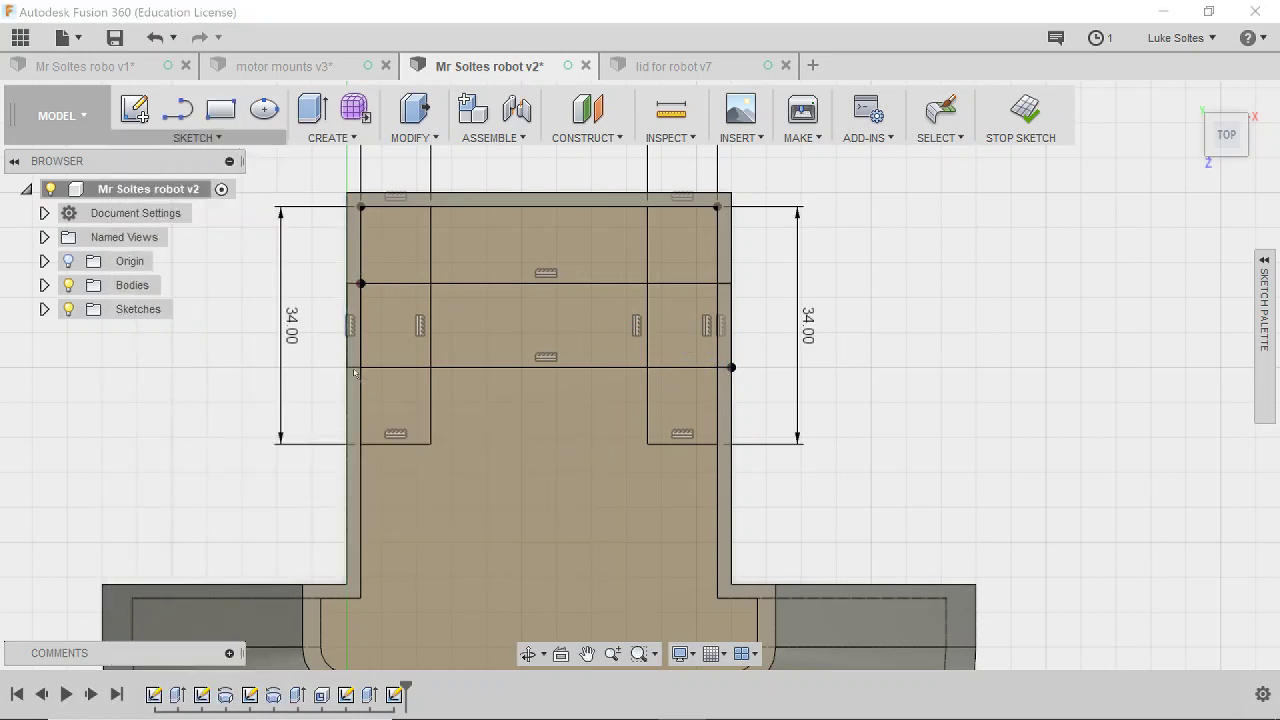
click(398, 283)
click(395, 367)
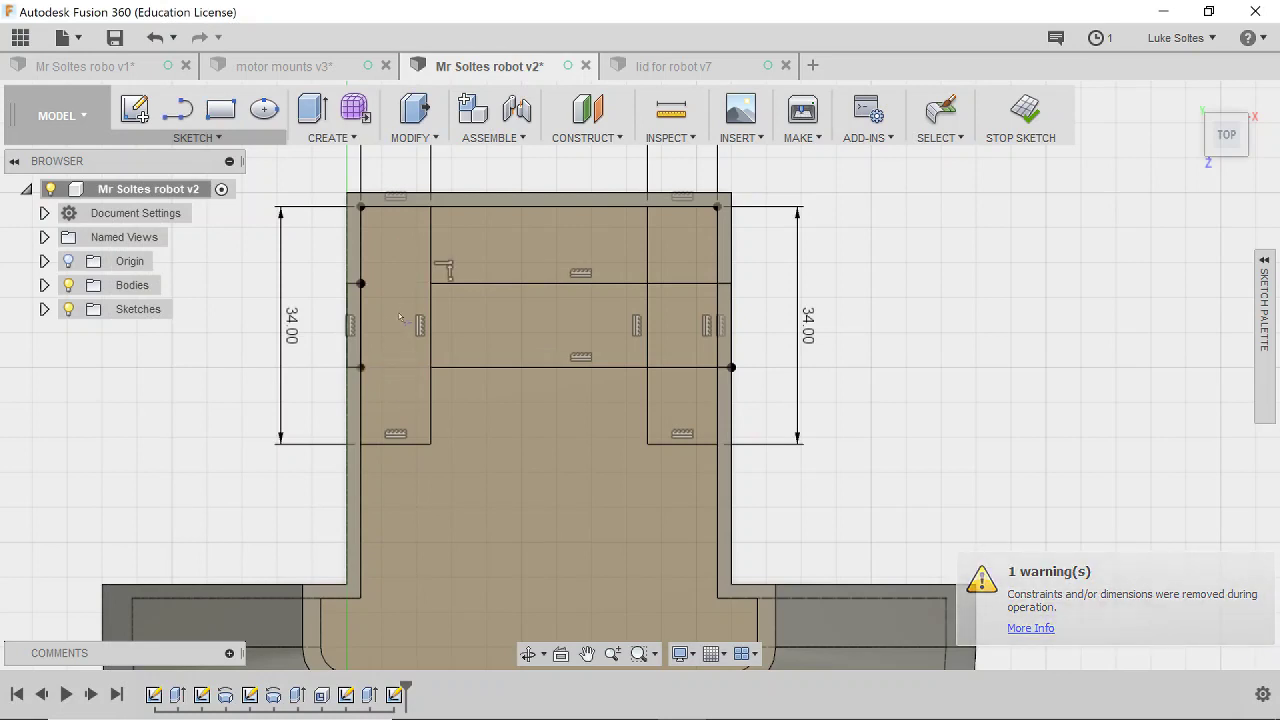
click(431, 325)
Trim the right upright's overlapping lines and the crossbar leftovers to finish the H outline.
click(647, 325)
click(685, 283)
click(668, 362)
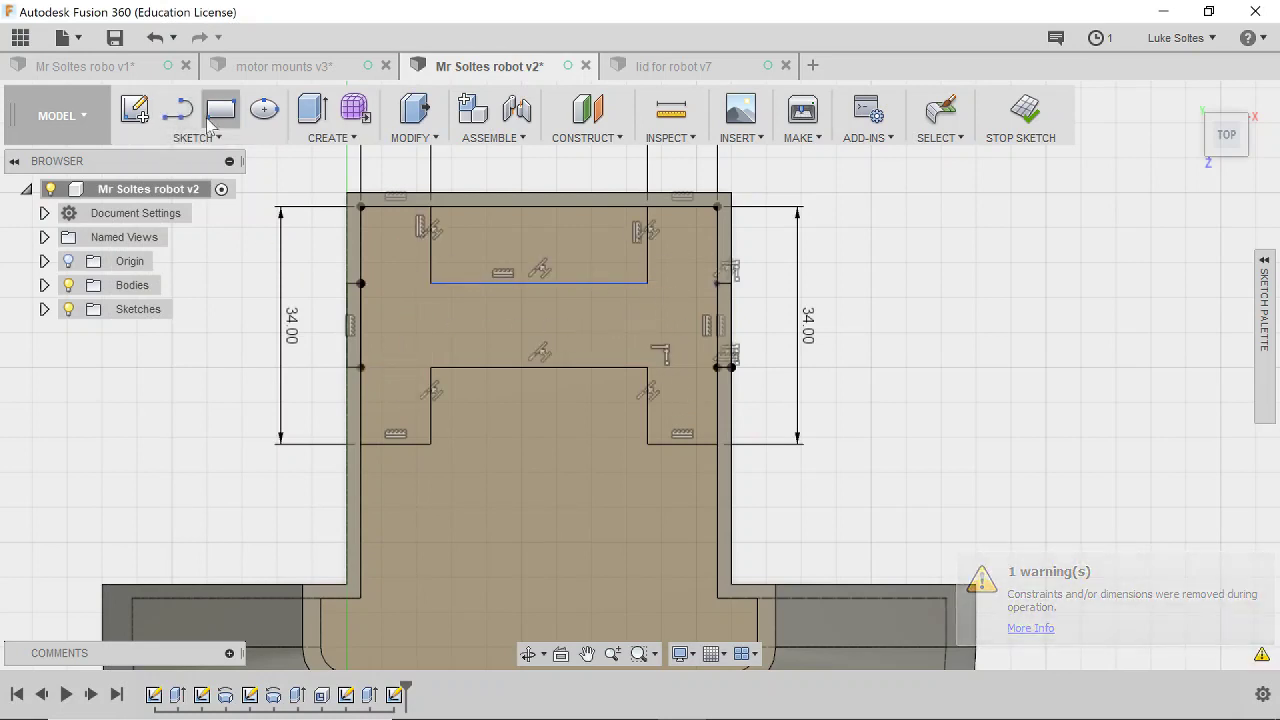
Extrude the H-shaped profile 10 mm upward, joined to the body.
click(318, 113)
click(538, 469)
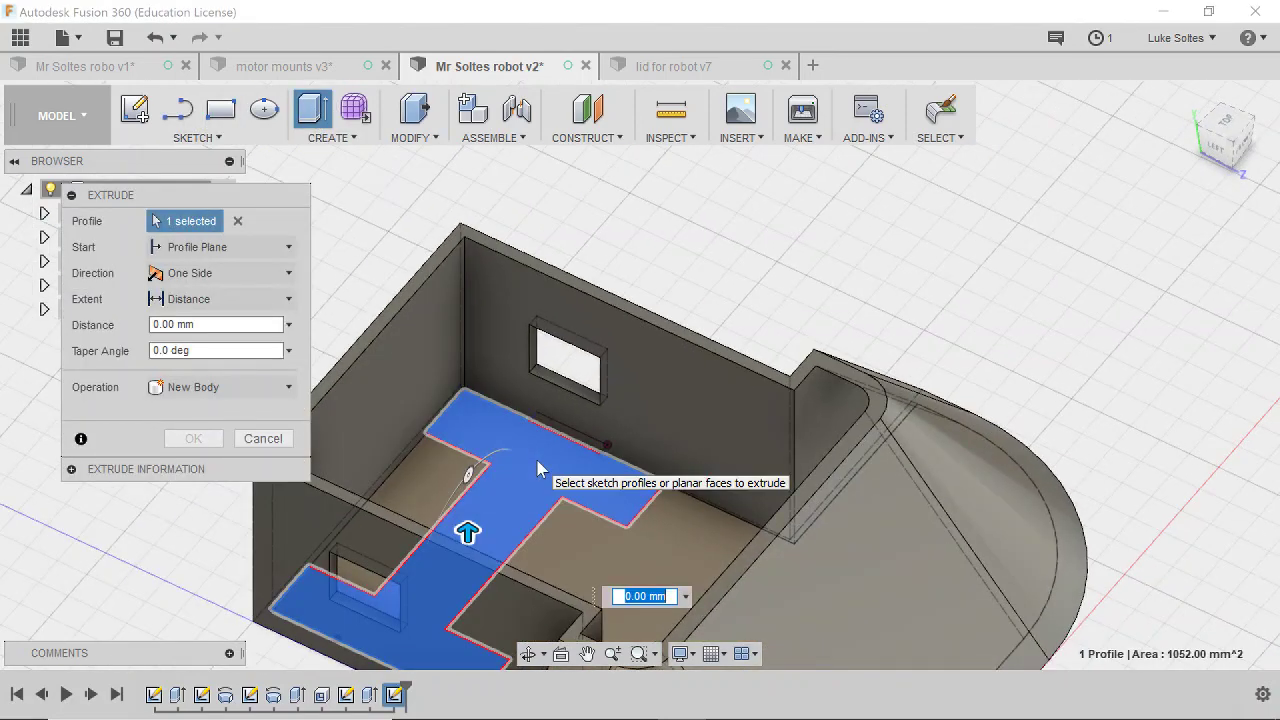
mouse_move(468, 531)
mouse_down()
mouse_move(485, 420)
mouse_move(485, 528)
mouse_up()
drag(578, 514, 577, 487)
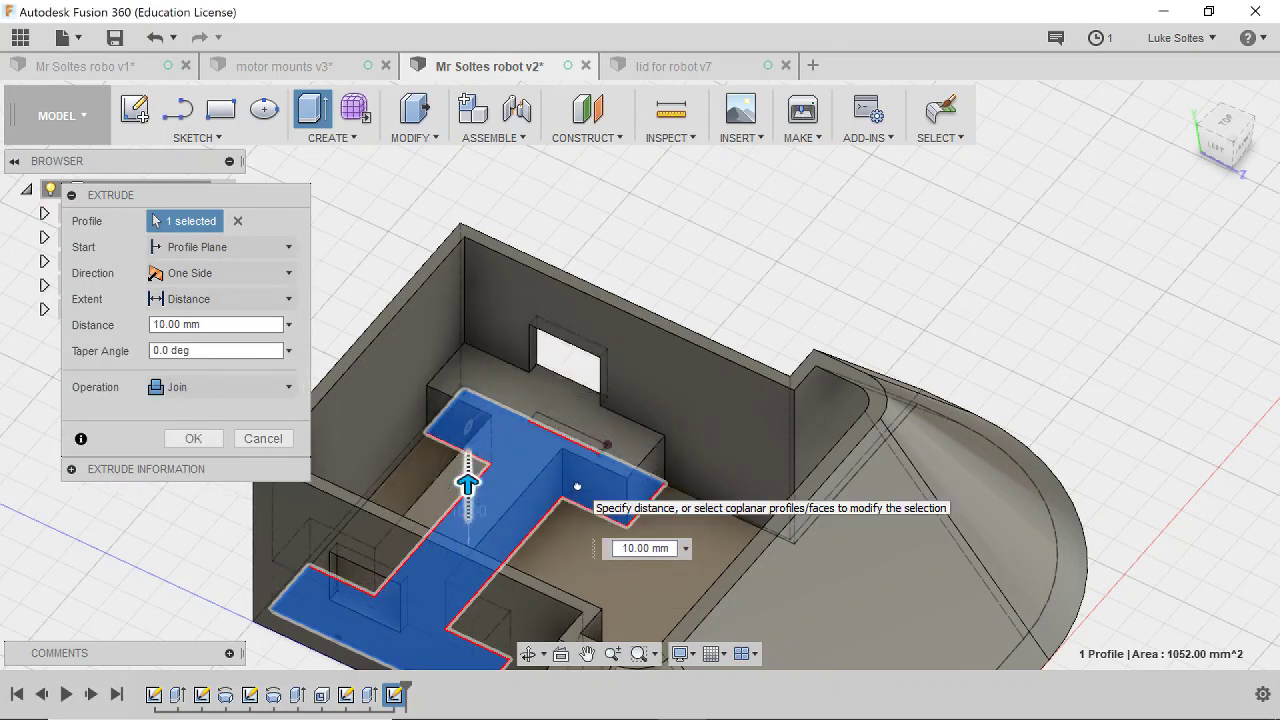
scroll(575, 463, up, 8)
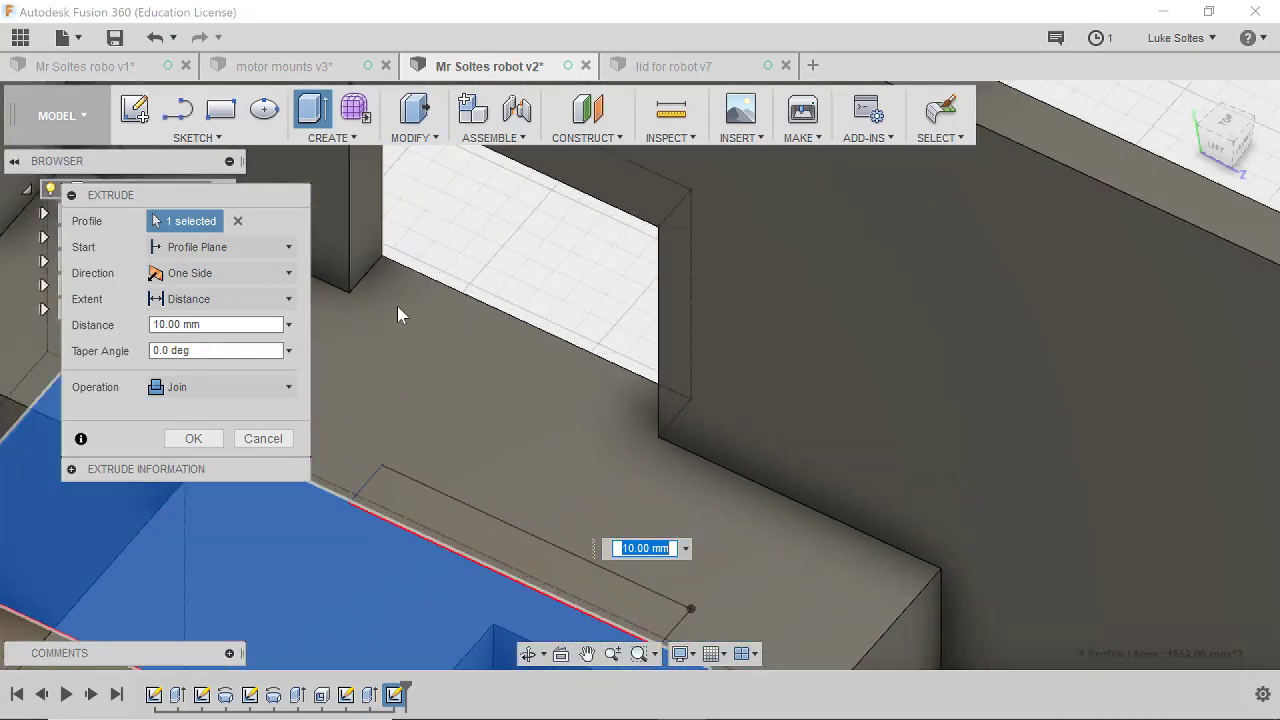
scroll(392, 310, up, 2)
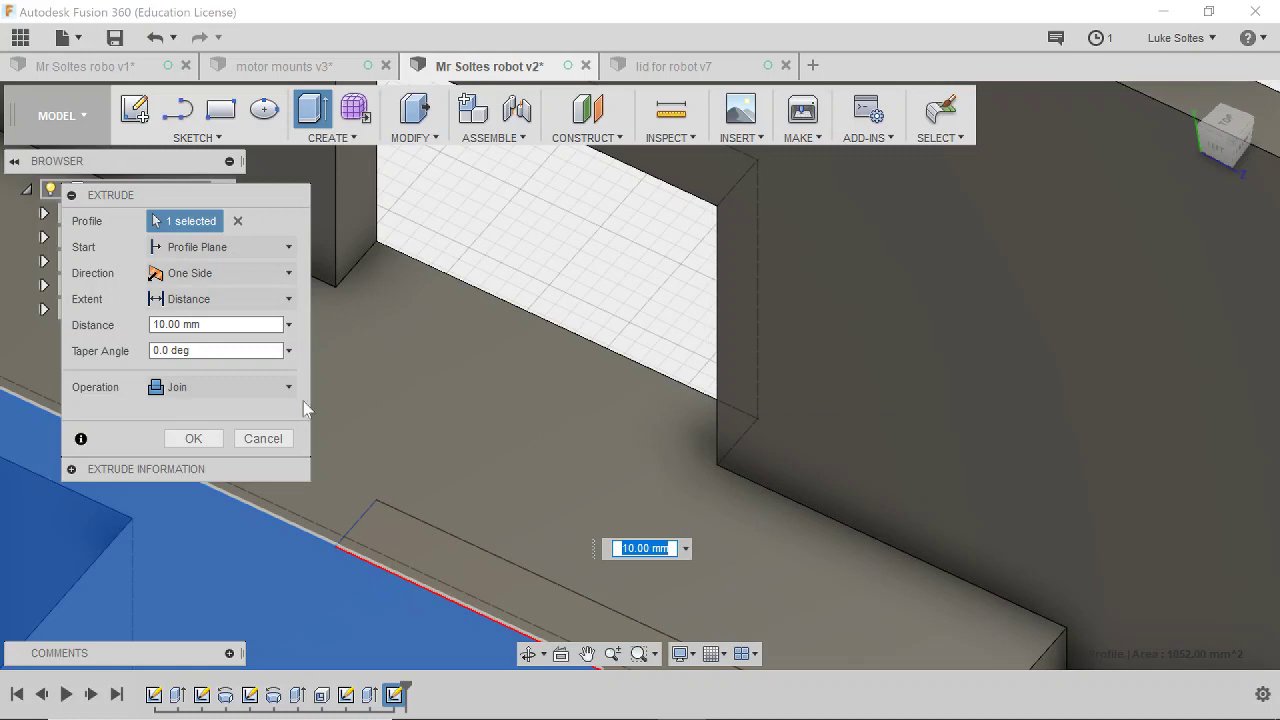
click(195, 440)
Pan and orbit to an isometric view of the raised step.
scroll(551, 446, down, 4)
middle_drag(451, 480, 371, 366)
scroll(450, 385, down, 3)
middle_drag(286, 317, 478, 395)
click(327, 70)
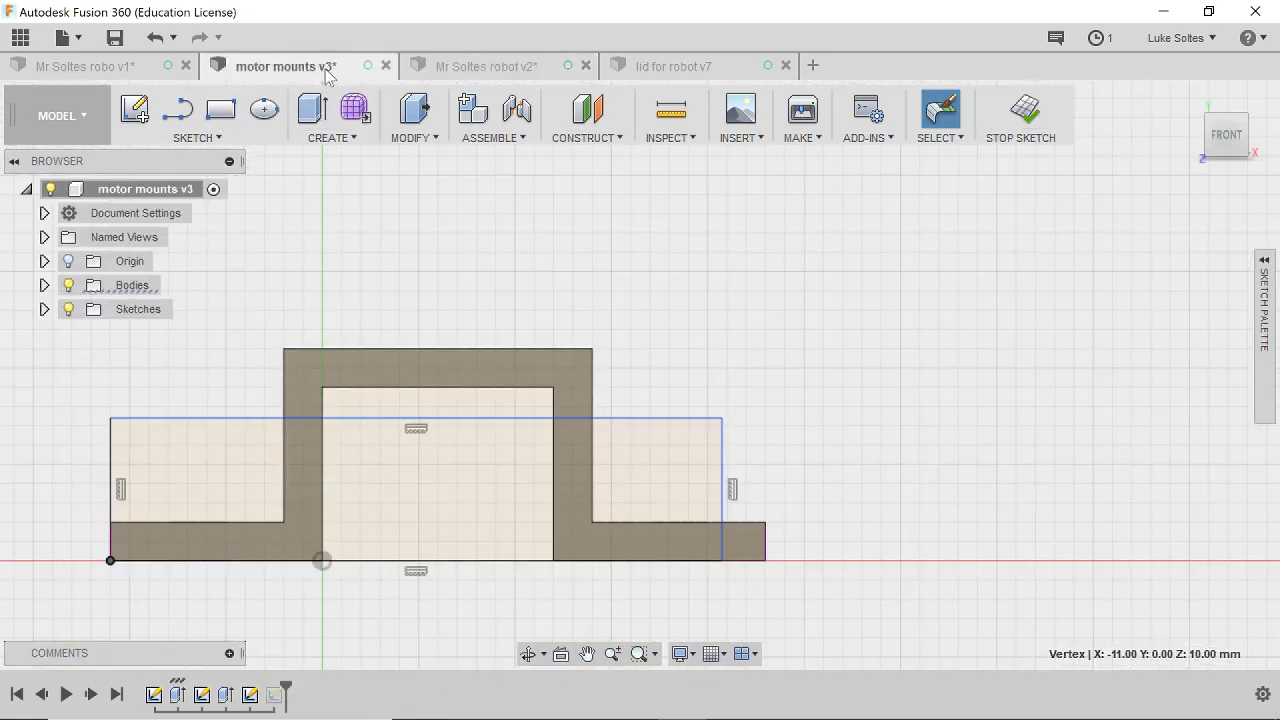
click(90, 67)
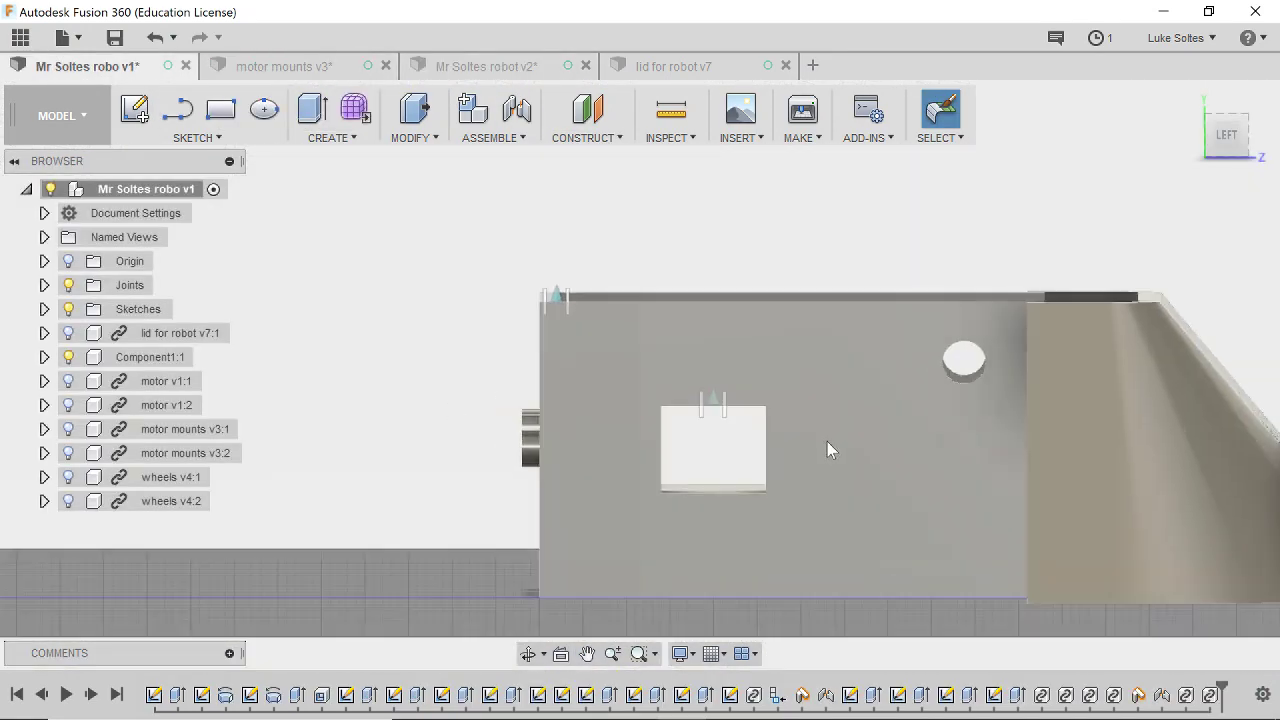
shift+middle_drag(825, 448, 1048, 302)
scroll(1061, 350, up, 6)
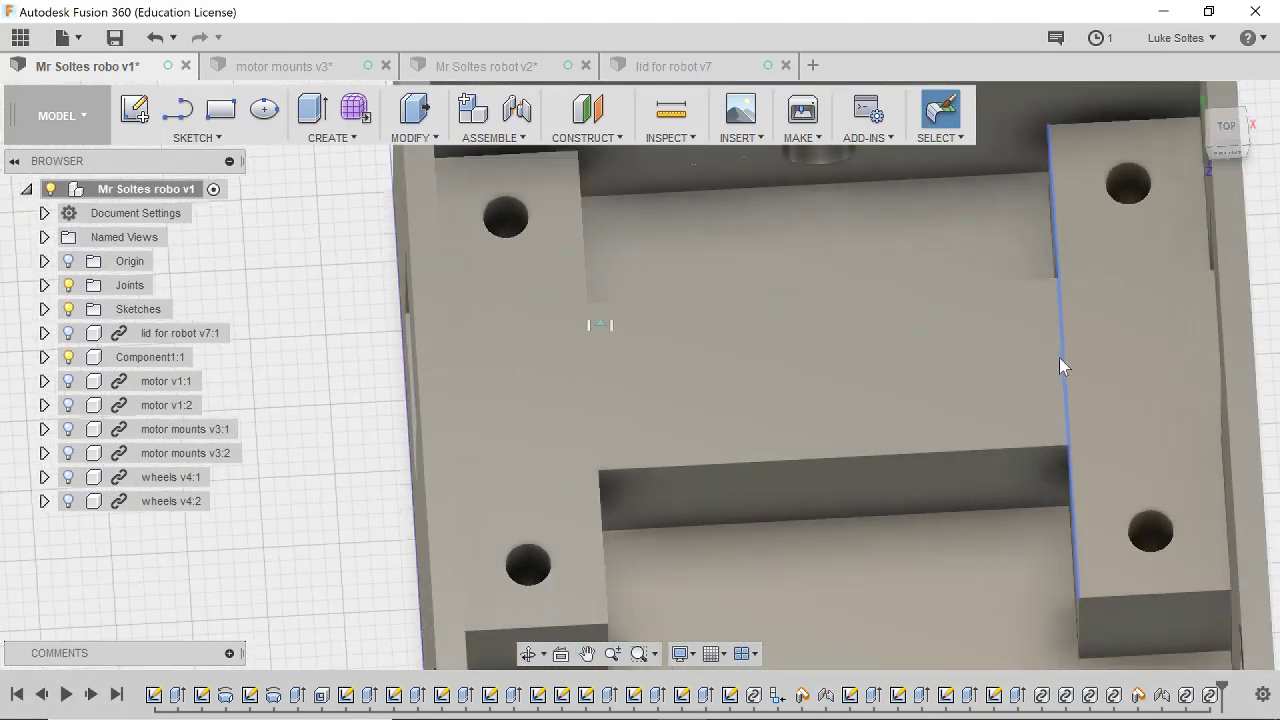
shift+middle_drag(1060, 362, 1134, 366)
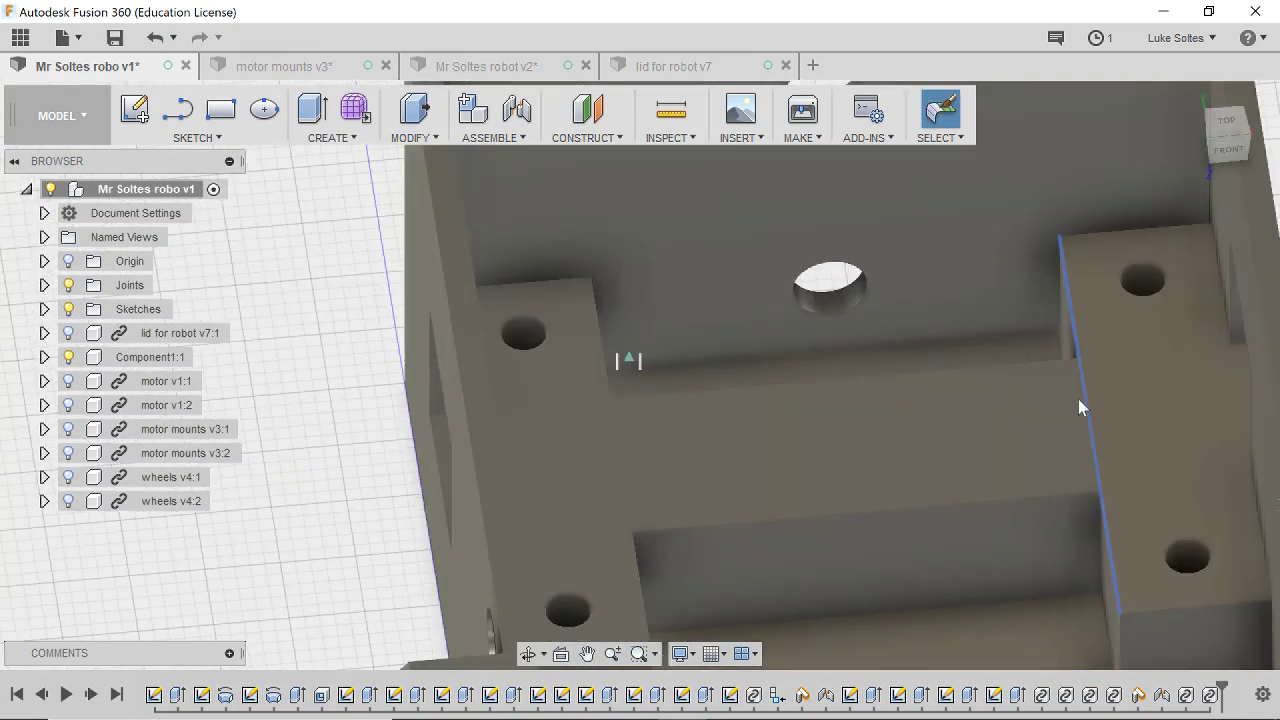
scroll(971, 493, down, 3)
click(487, 66)
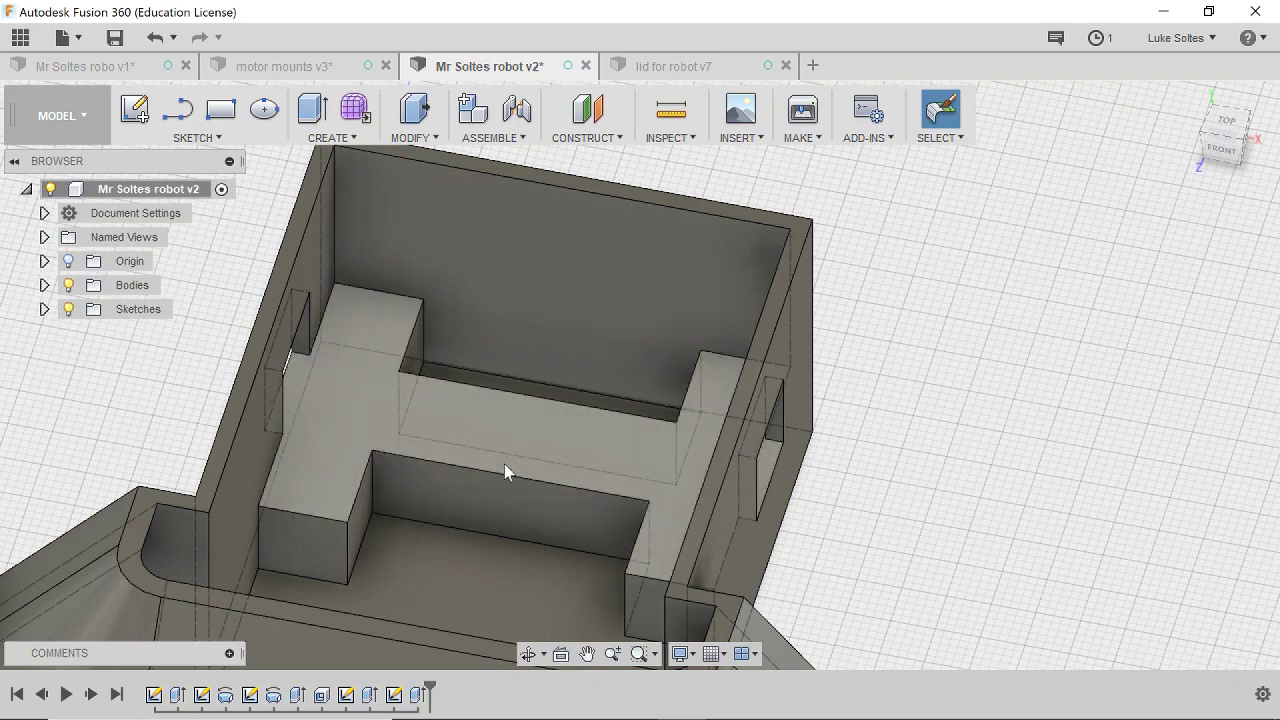
mouse_move(680, 702)
click(730, 700)
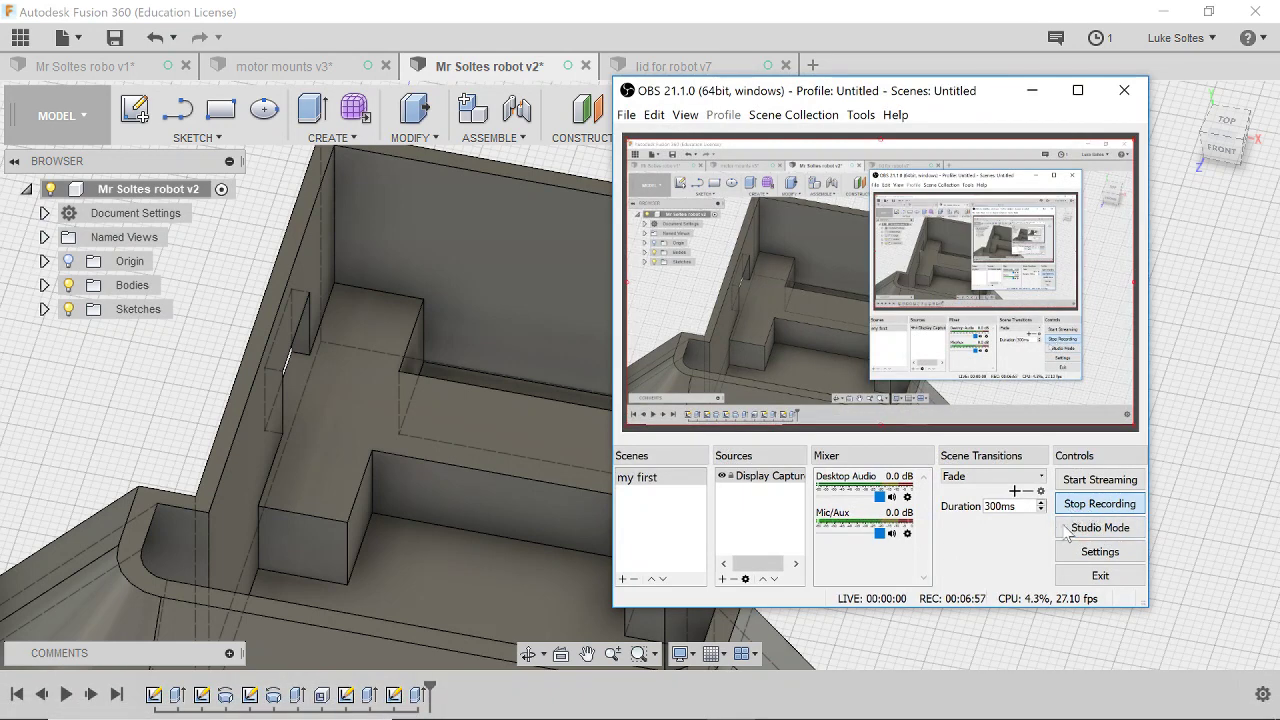
click(1032, 92)
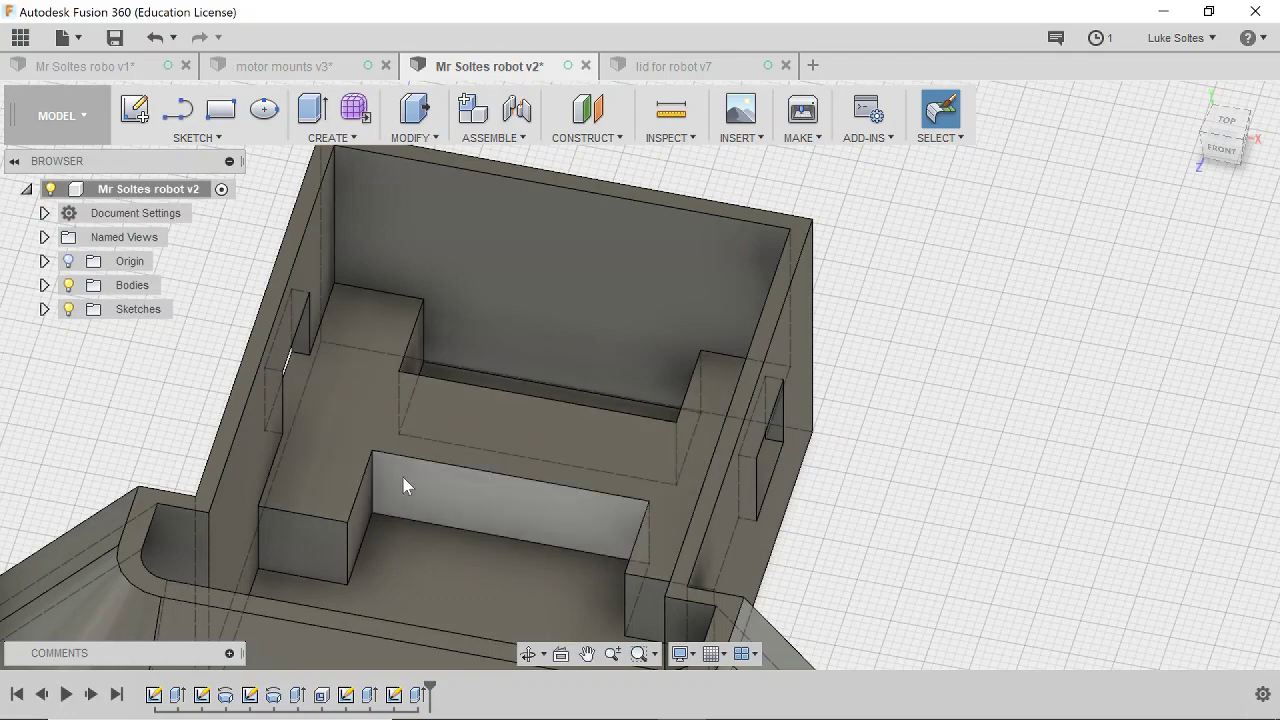
scroll(368, 492, up, 2)
scroll(335, 523, up, 1)
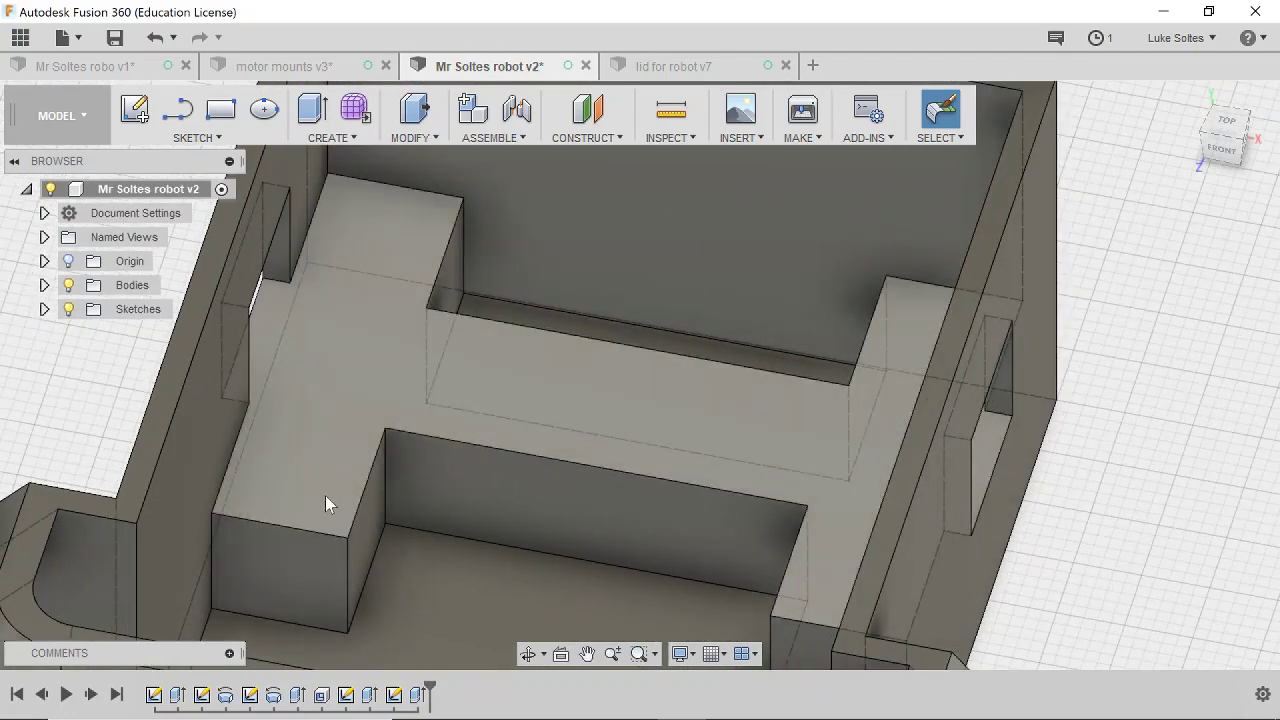
click(137, 62)
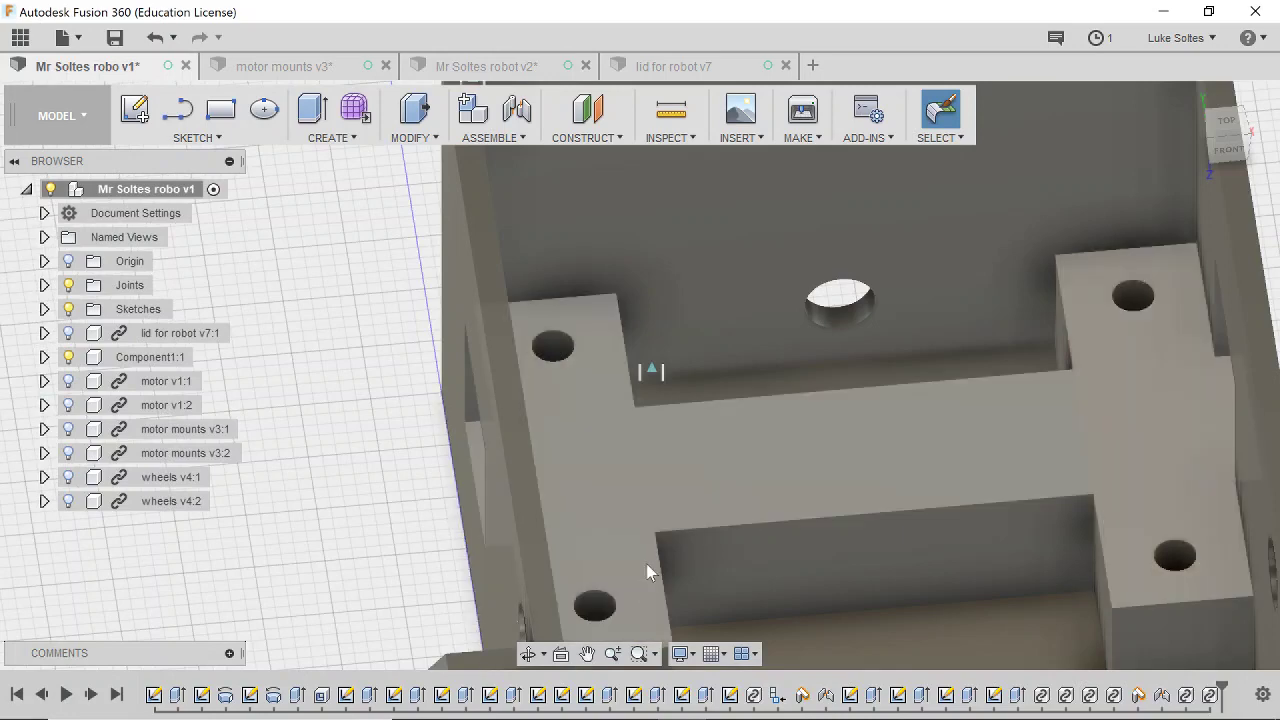
shift+middle_drag(646, 562, 613, 447)
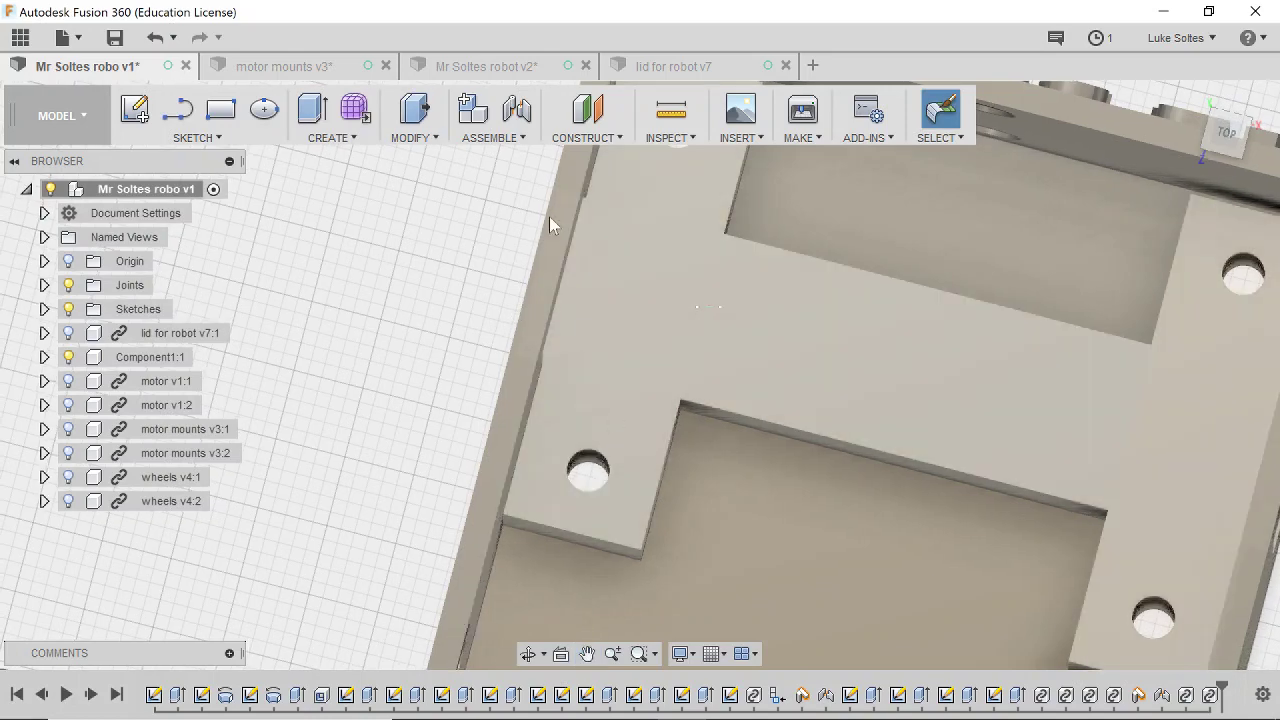
click(489, 70)
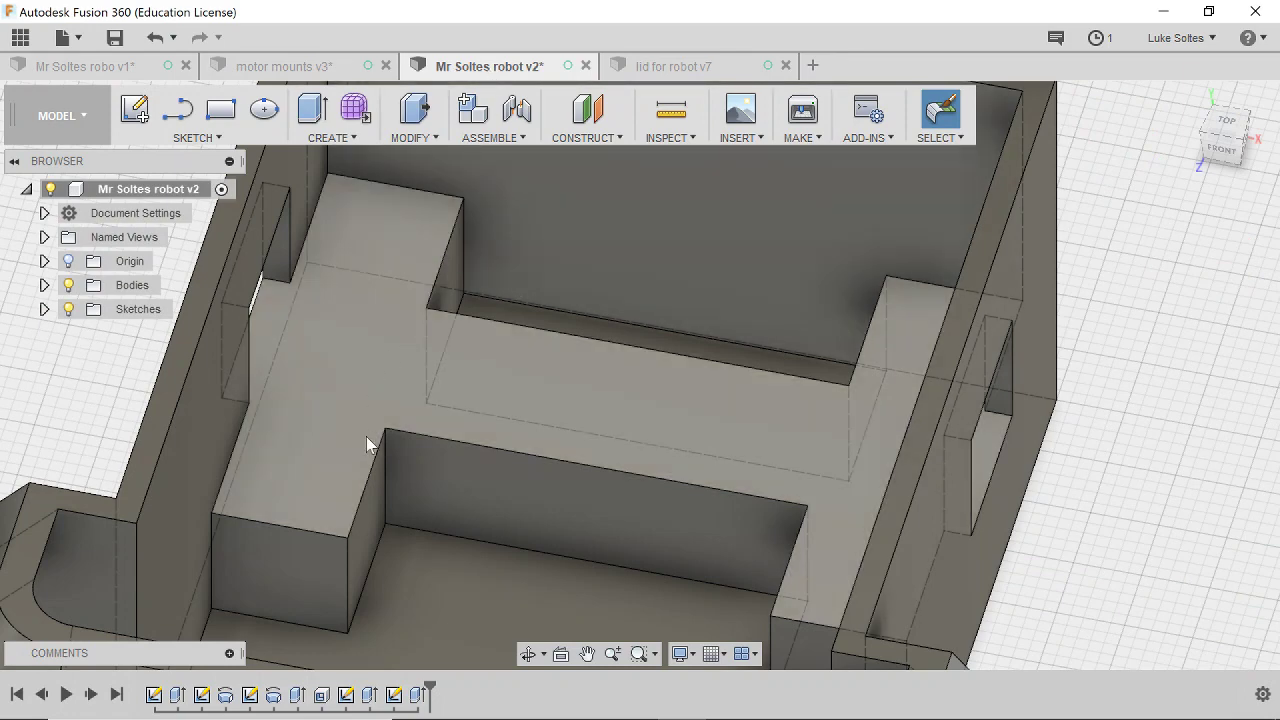
Create a new sketch on the H-shaped step's top face.
right_click(343, 480)
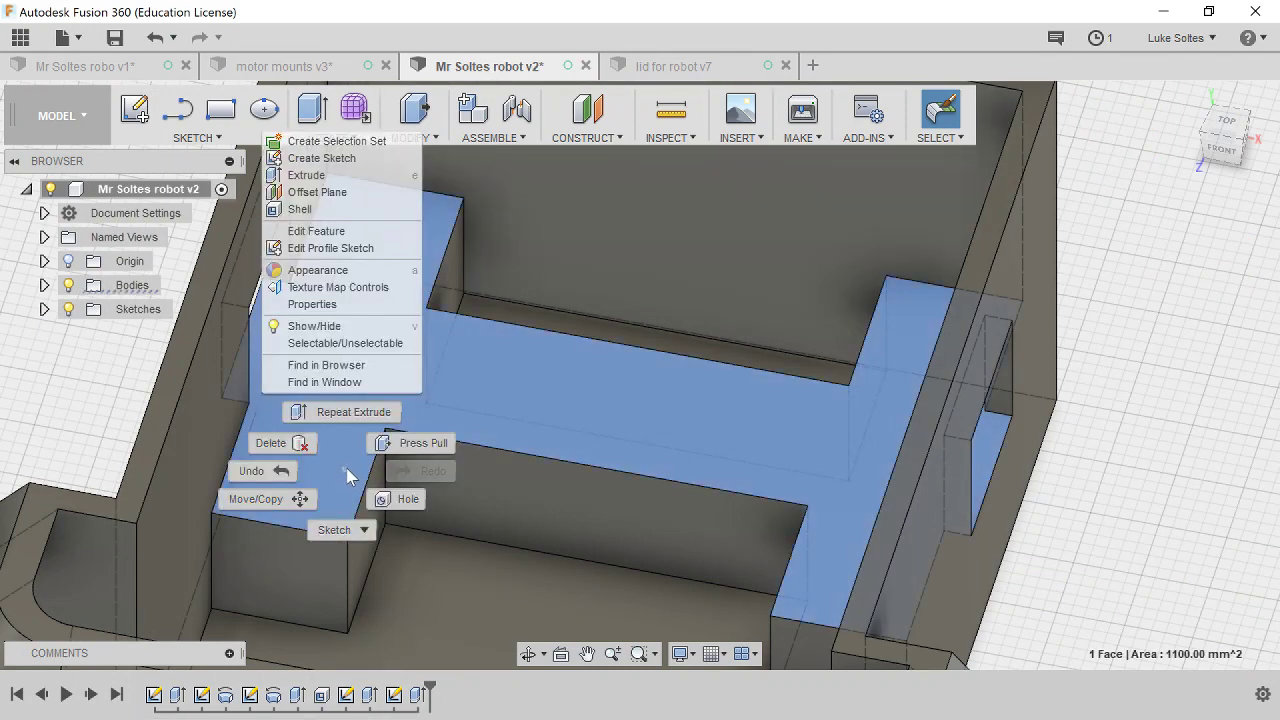
click(325, 176)
click(329, 160)
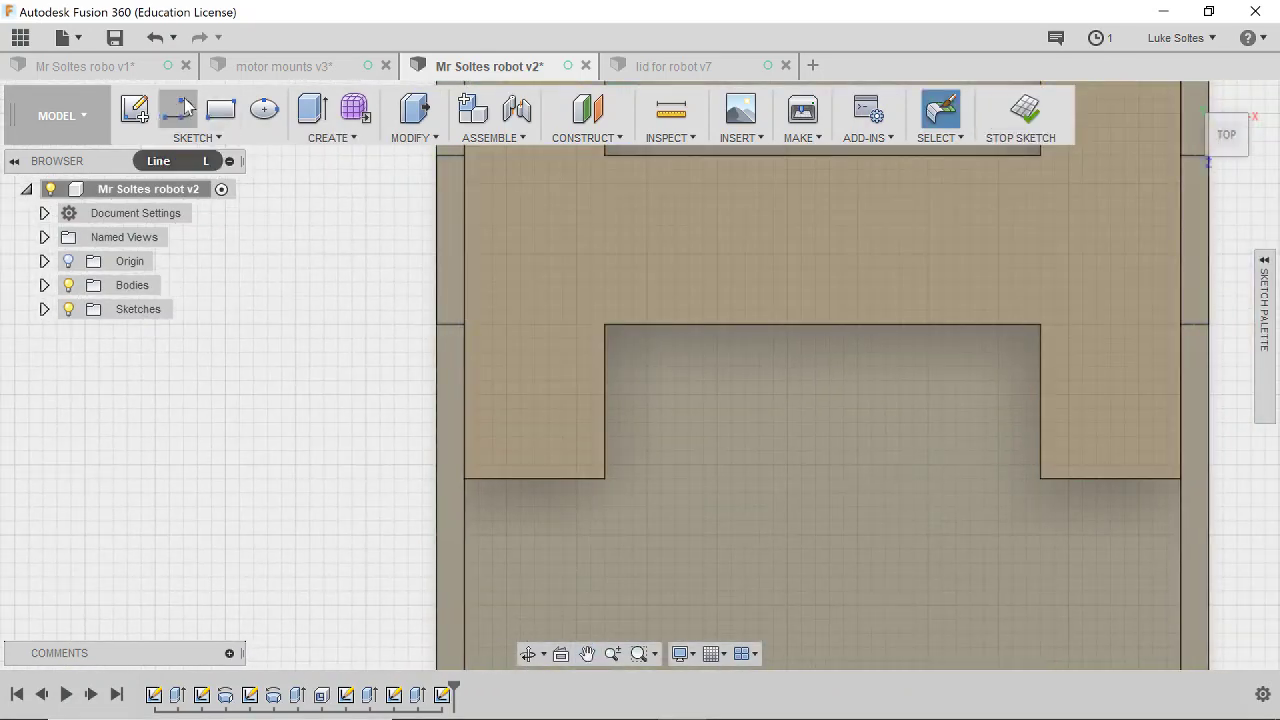
Draw two 1 mm-high rectangles spanning the step's full width.
click(220, 108)
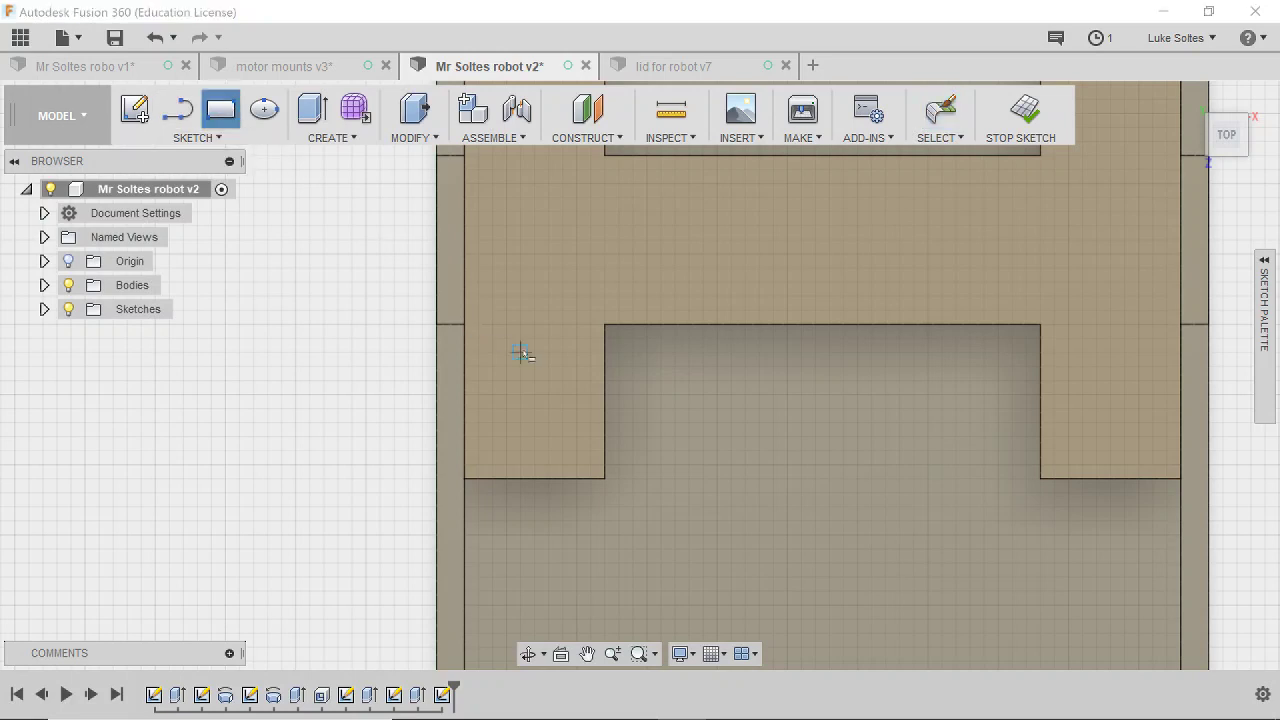
click(465, 325)
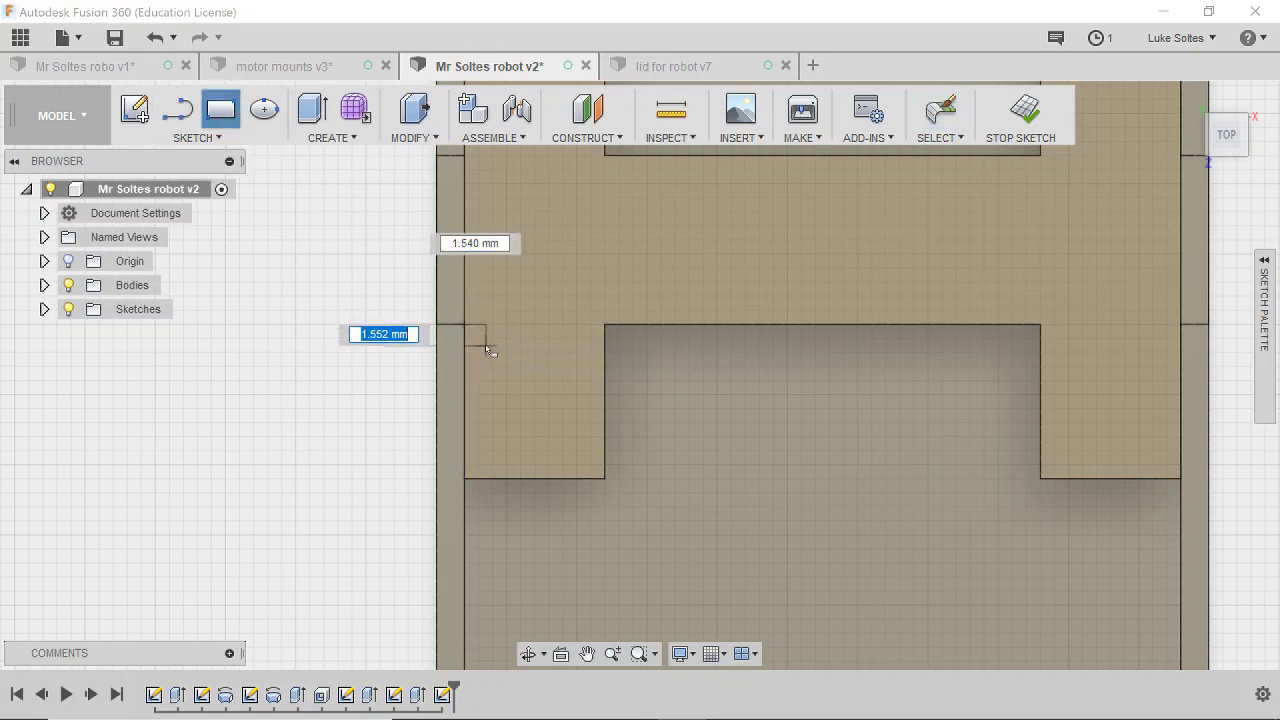
text(1)
key(Tab)
text(12)
key(Tab)
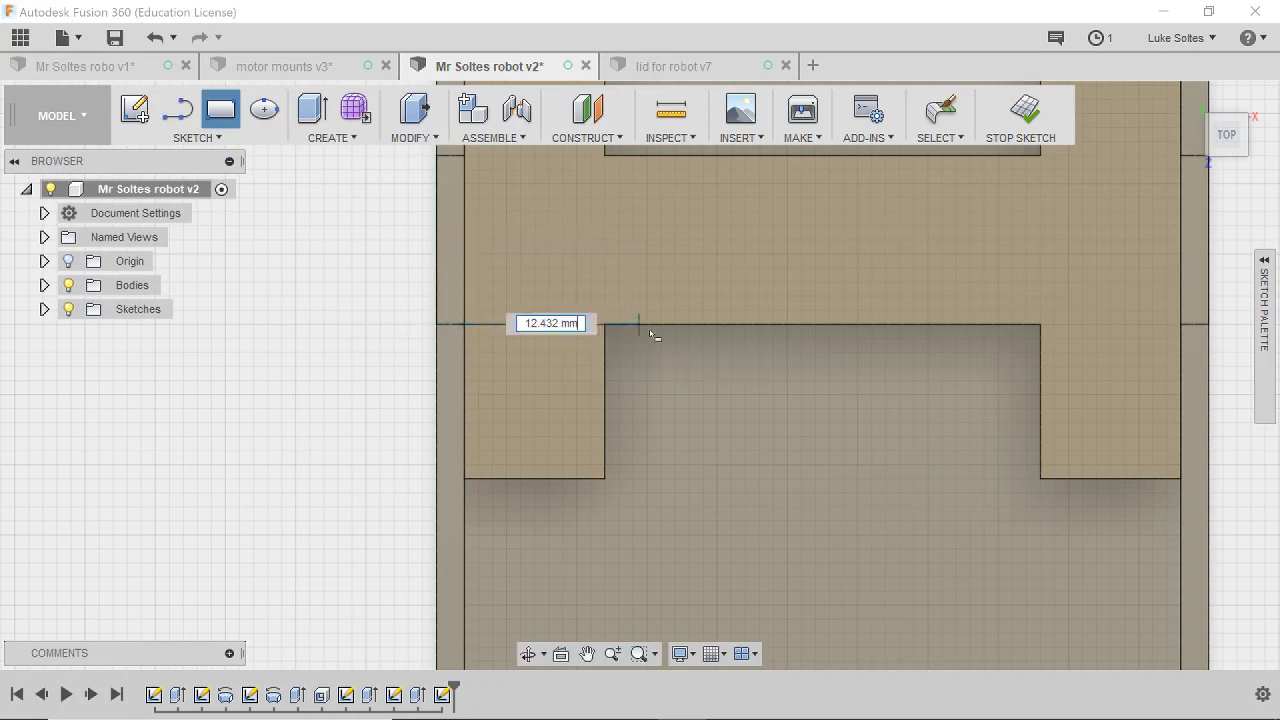
click(1181, 355)
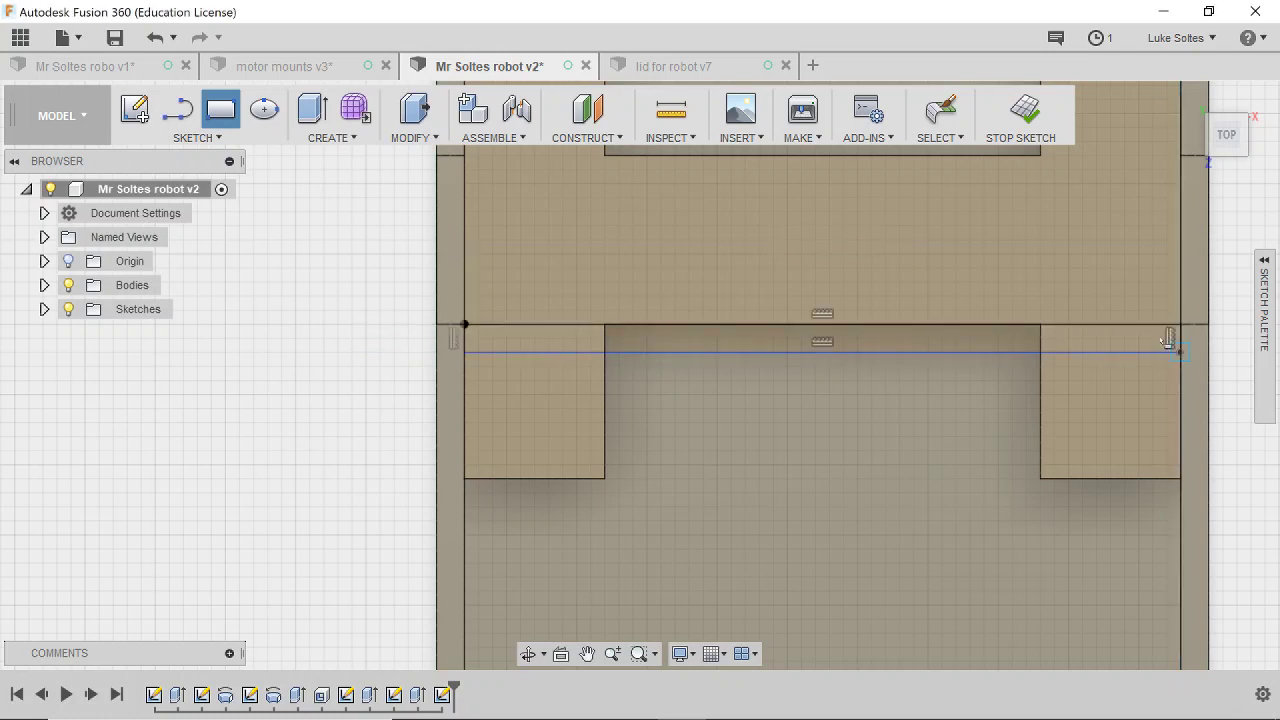
scroll(513, 252, down, 3)
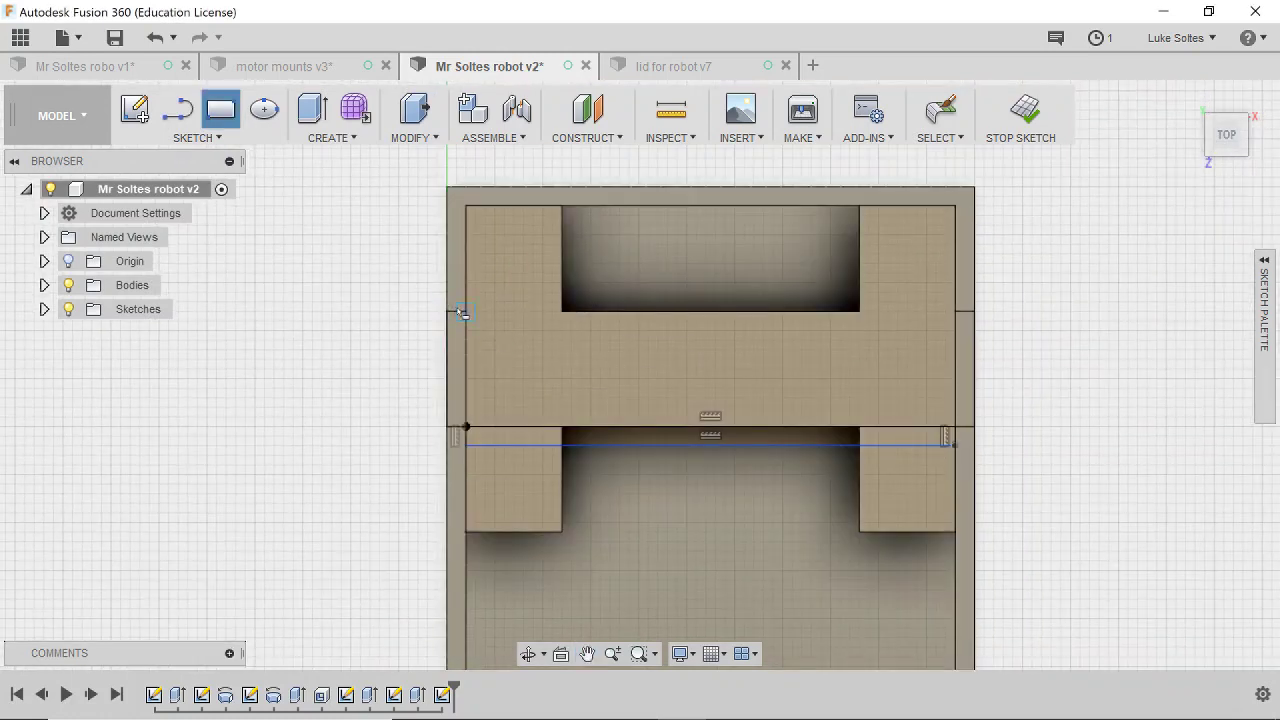
click(465, 314)
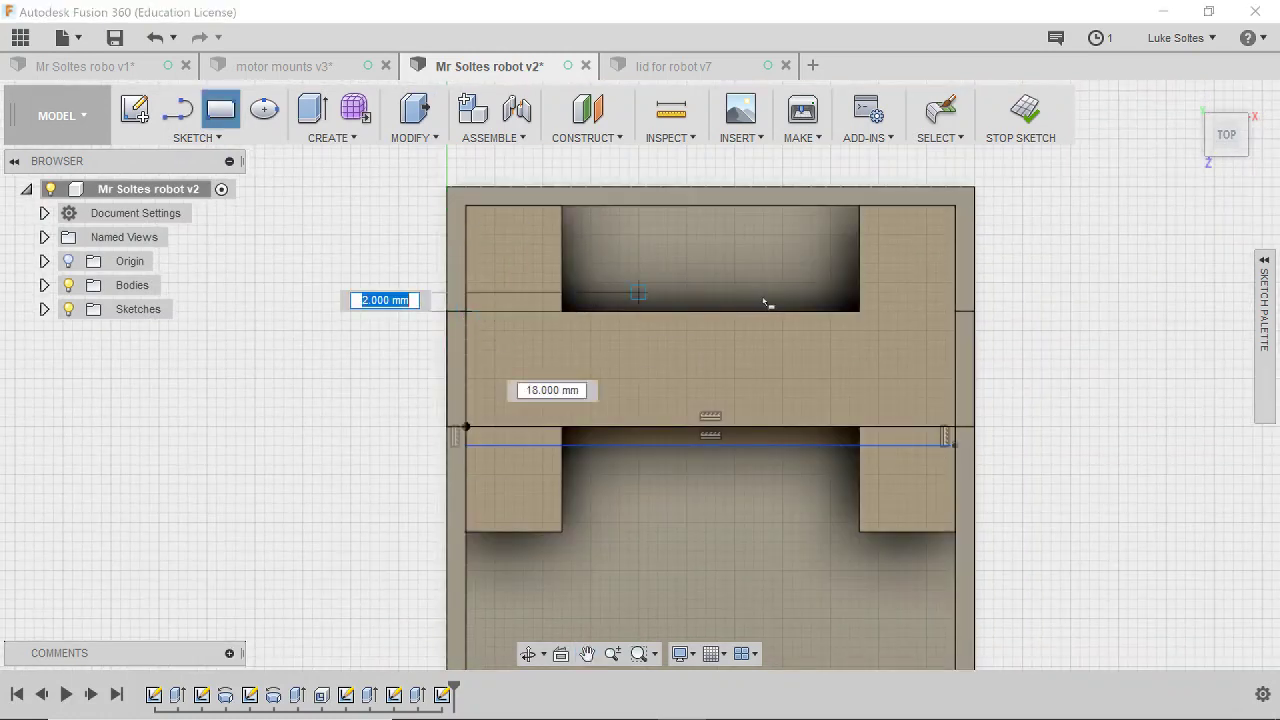
click(957, 299)
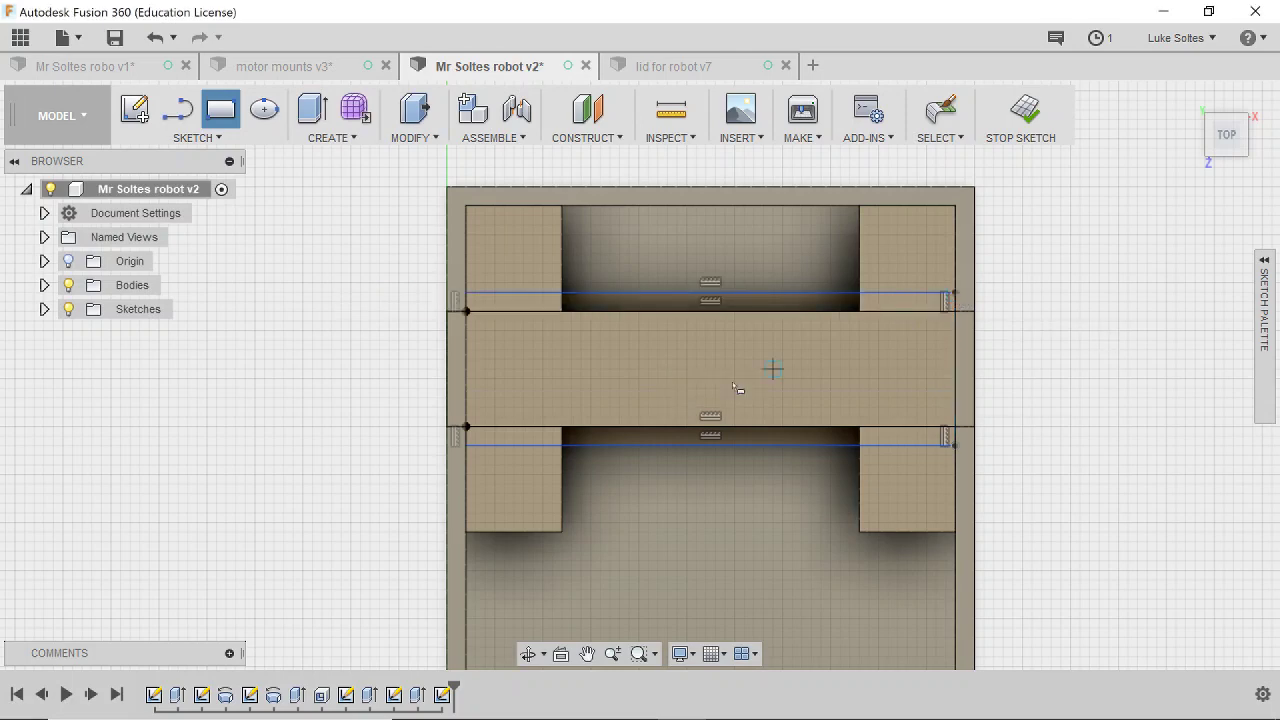
mouse_move(709, 386)
shift+middle_down()
mouse_move(763, 334)
mouse_move(786, 286)
mouse_move(871, 283)
shift+middle_up()
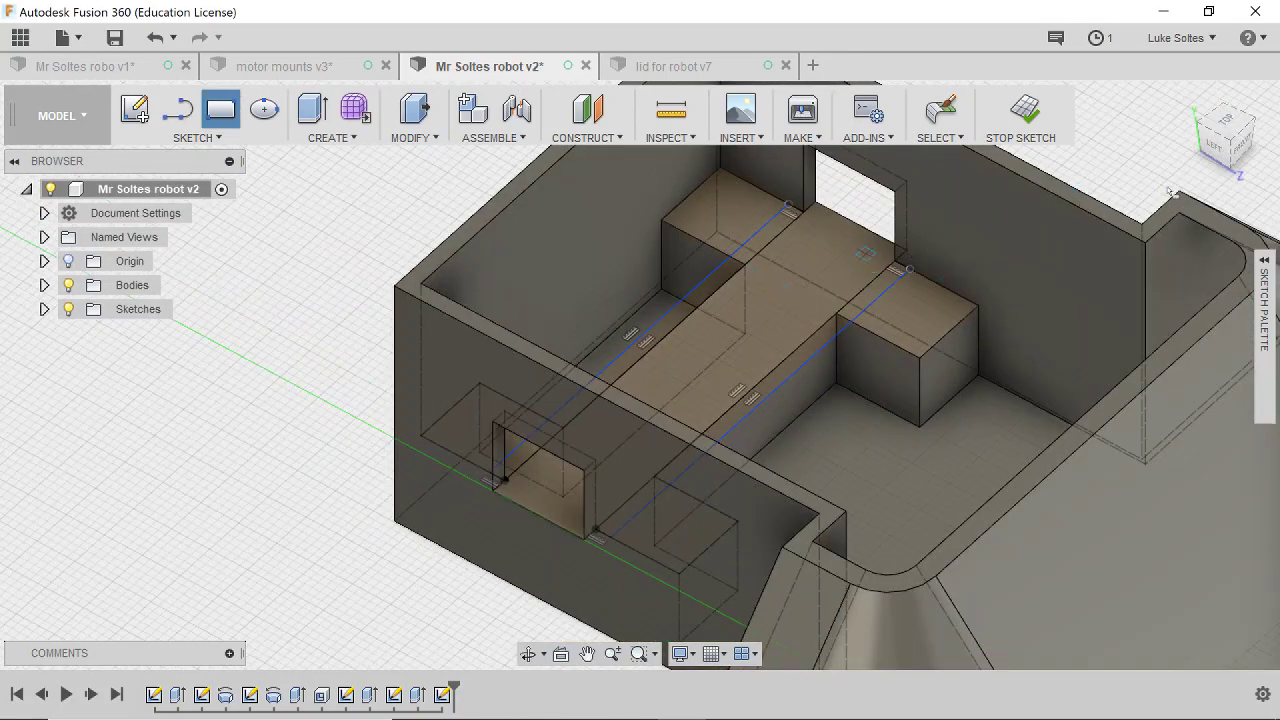
Draw crossed diagonals in the first square with a 3 mm circle at their intersection.
click(1238, 122)
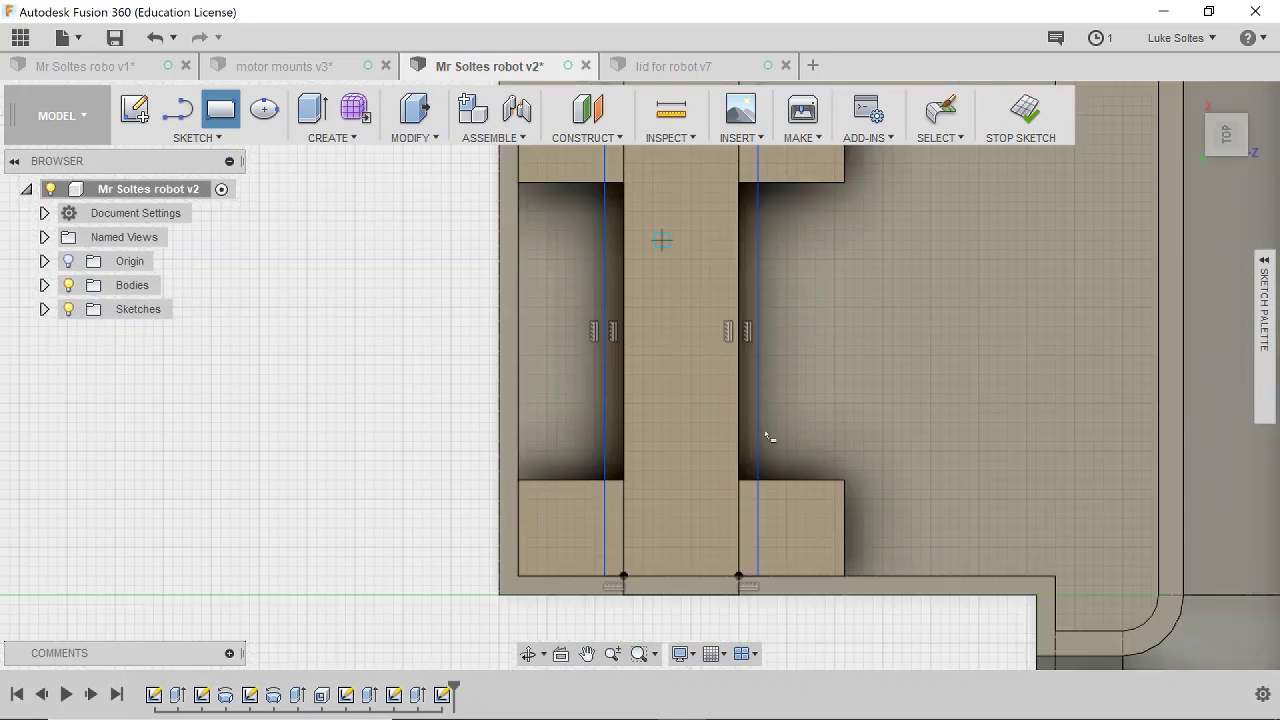
key(l)
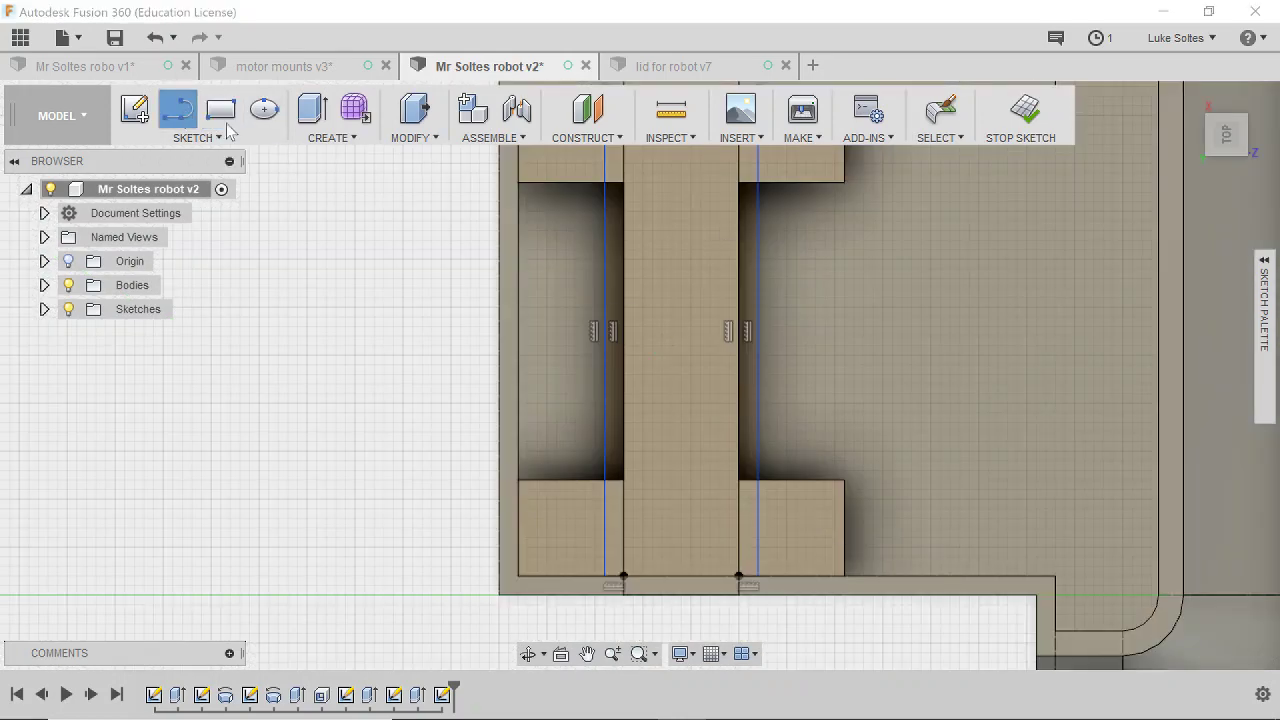
scroll(800, 330, up, 5)
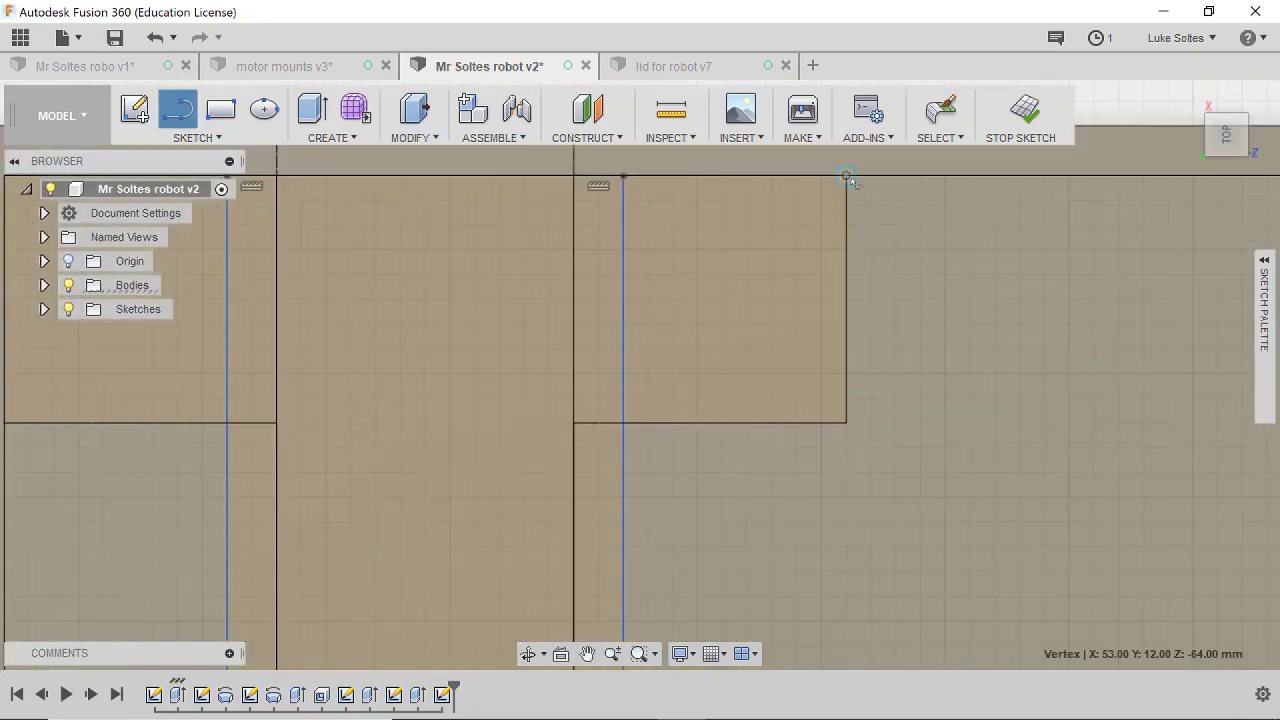
click(846, 177)
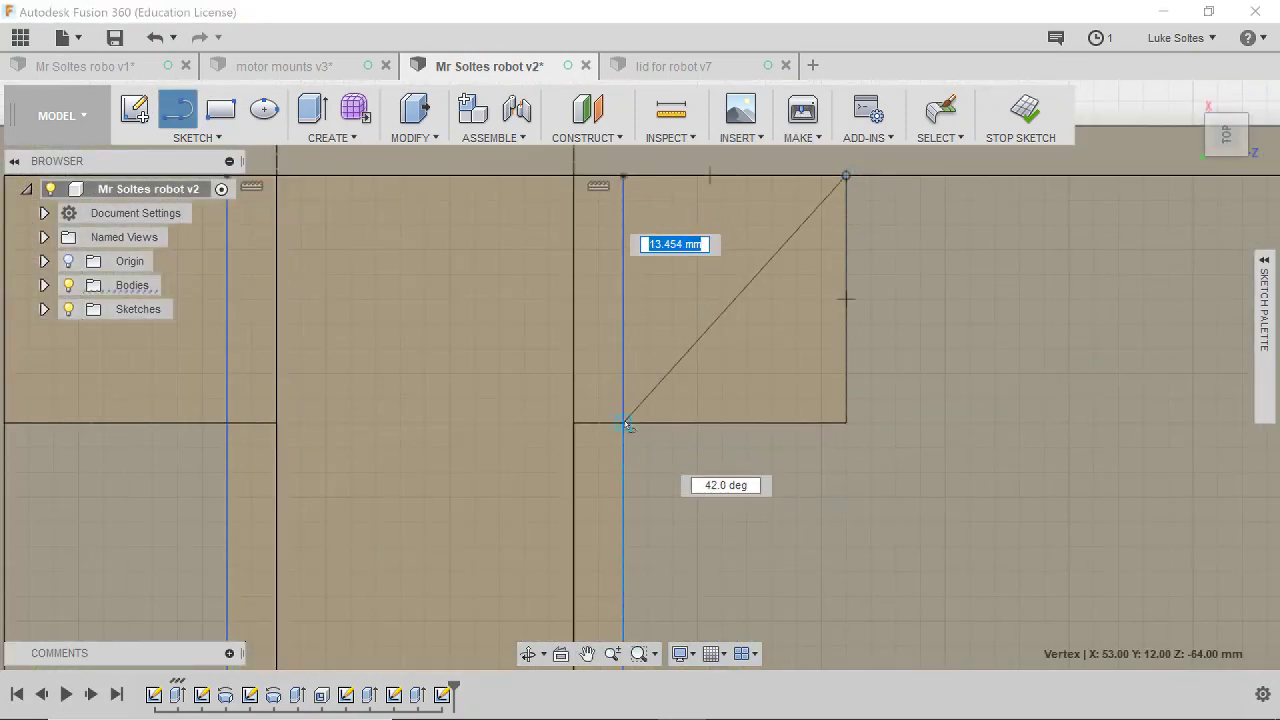
double_click(624, 422)
click(846, 422)
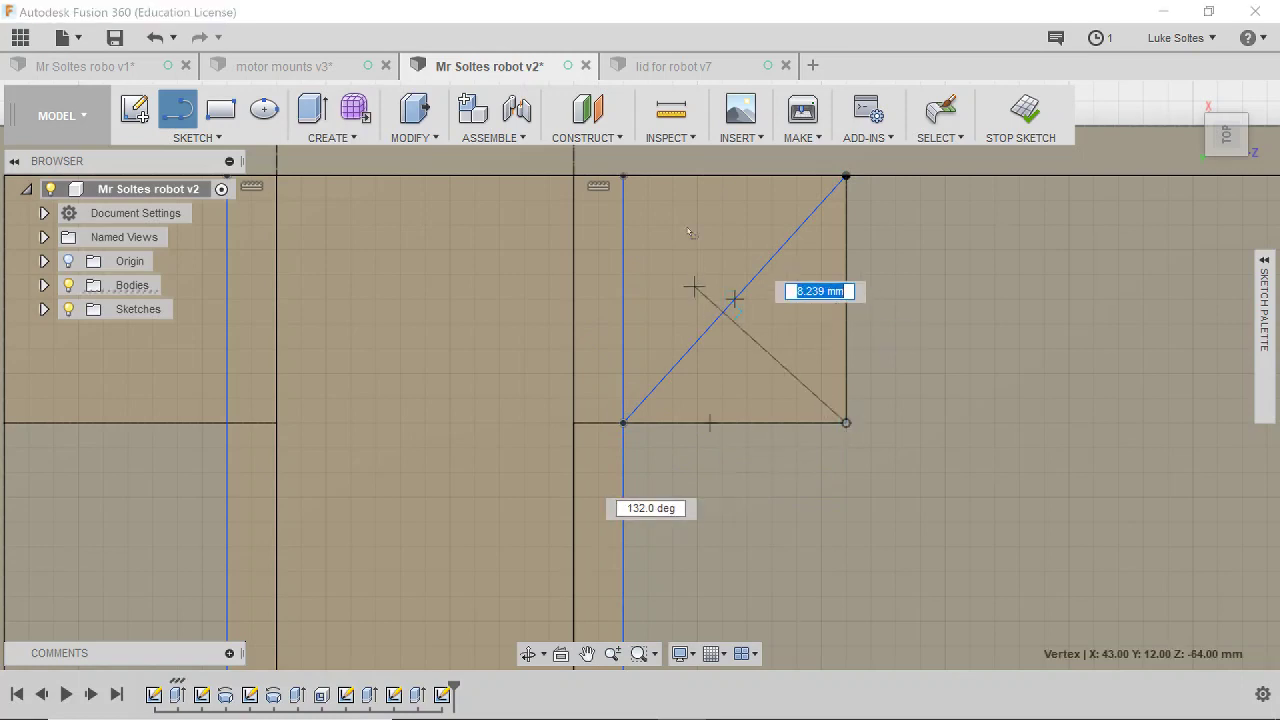
double_click(624, 177)
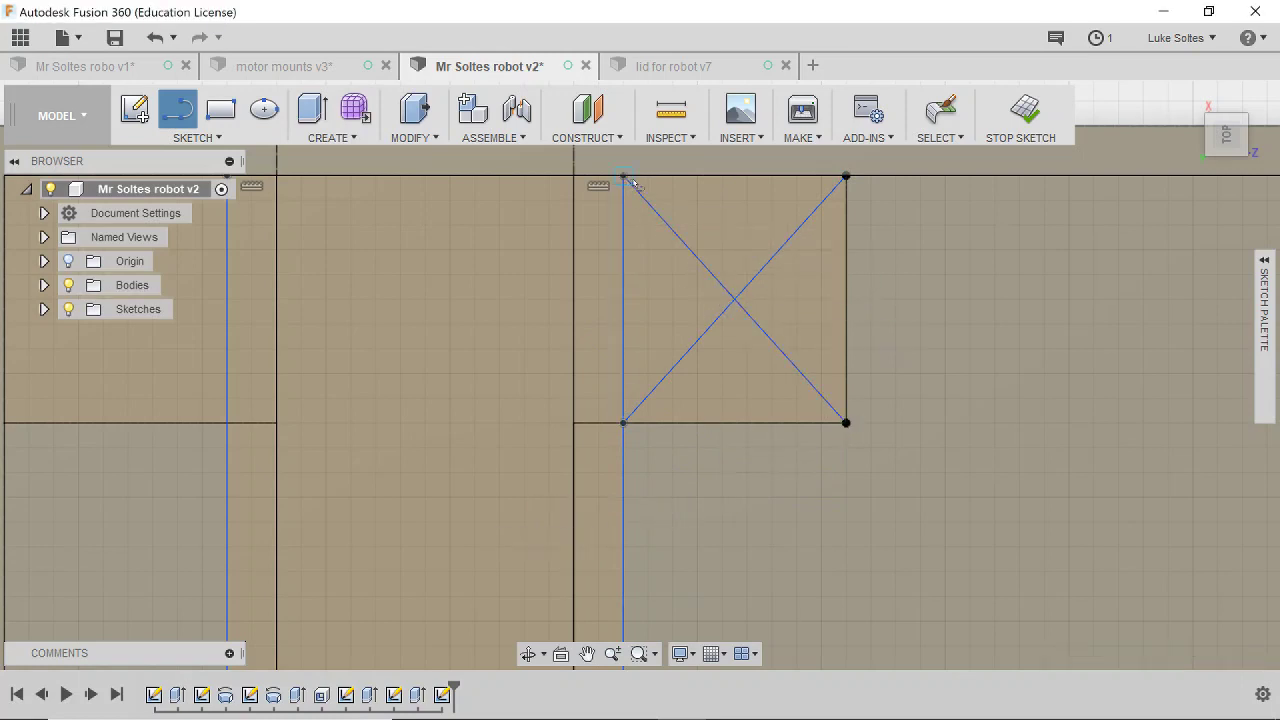
click(221, 139)
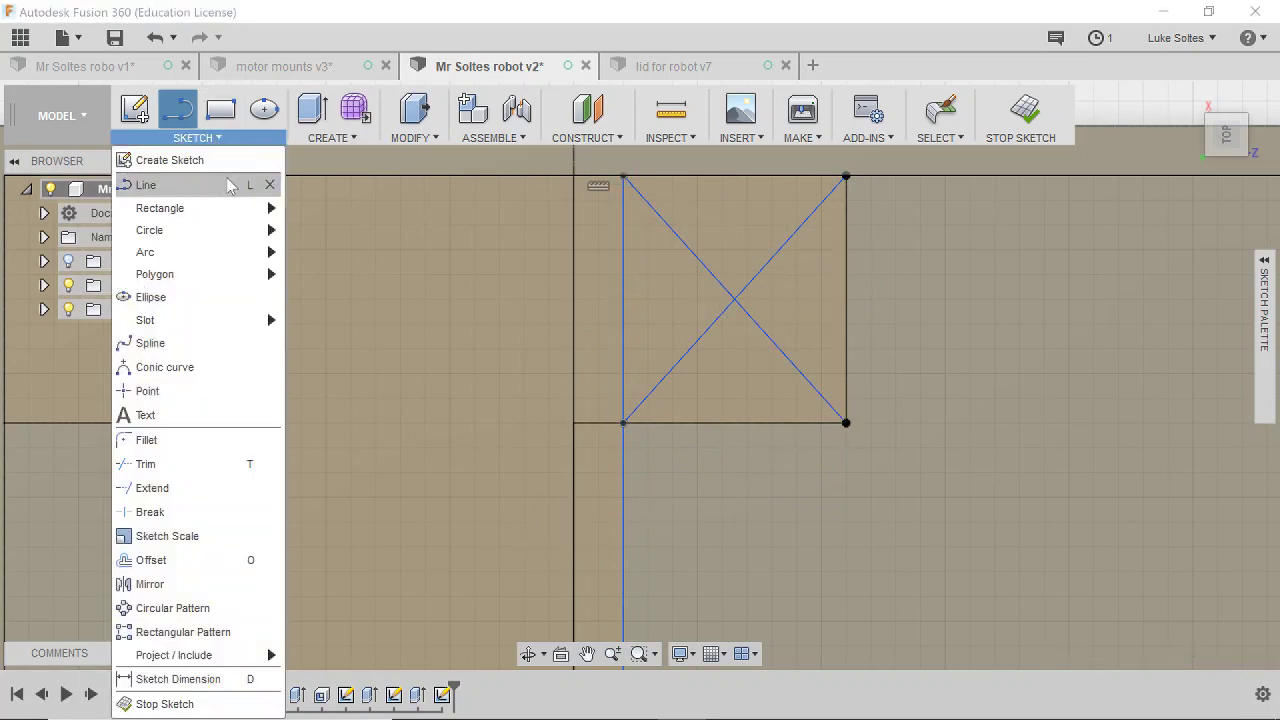
mouse_move(224, 236)
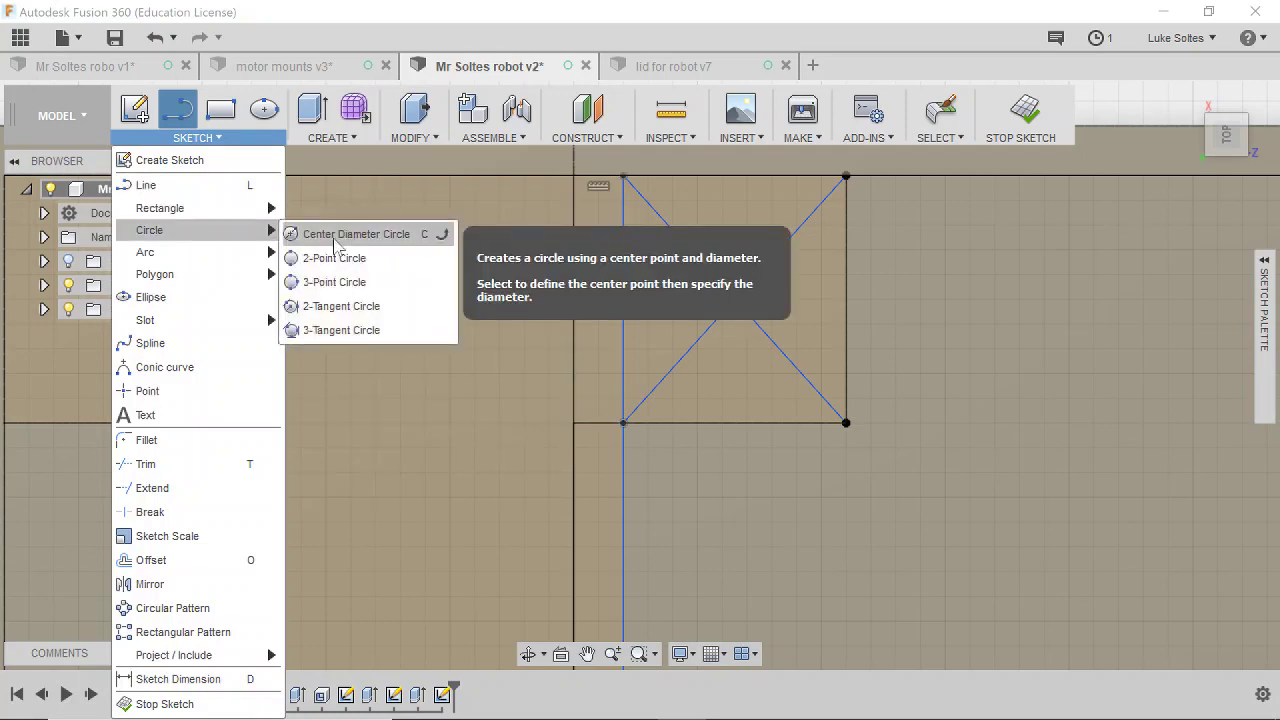
click(400, 236)
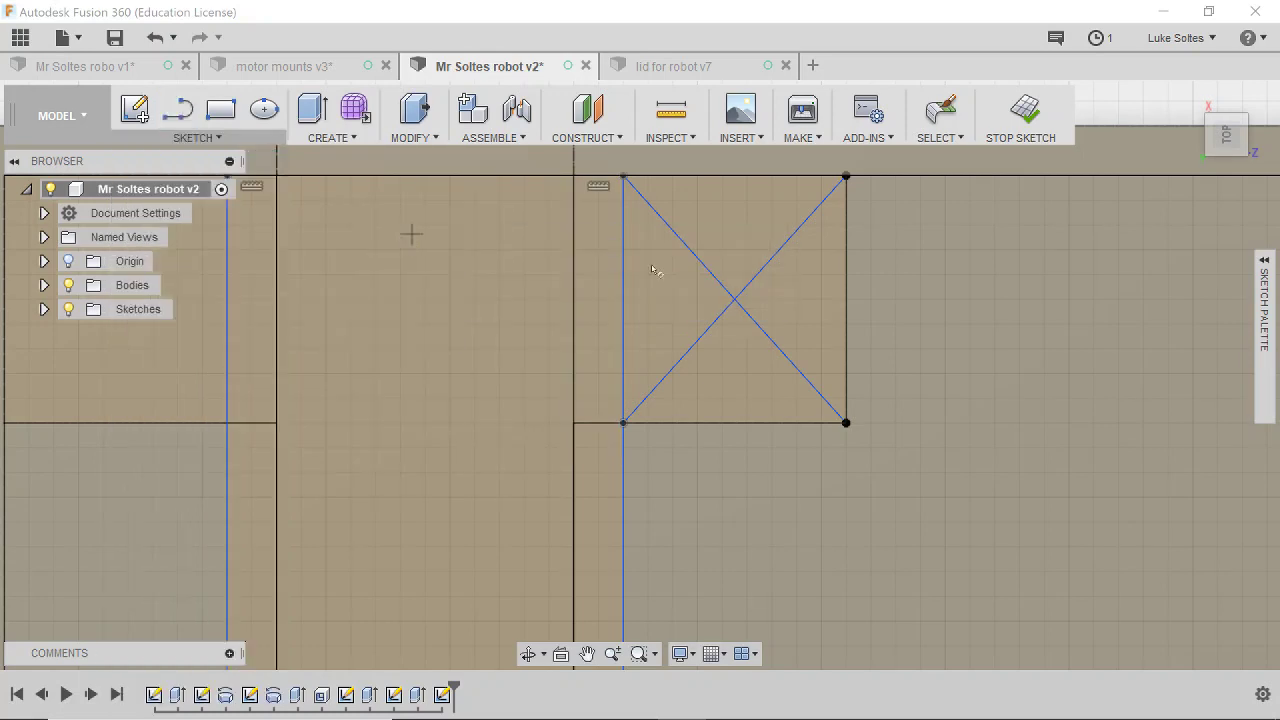
click(736, 300)
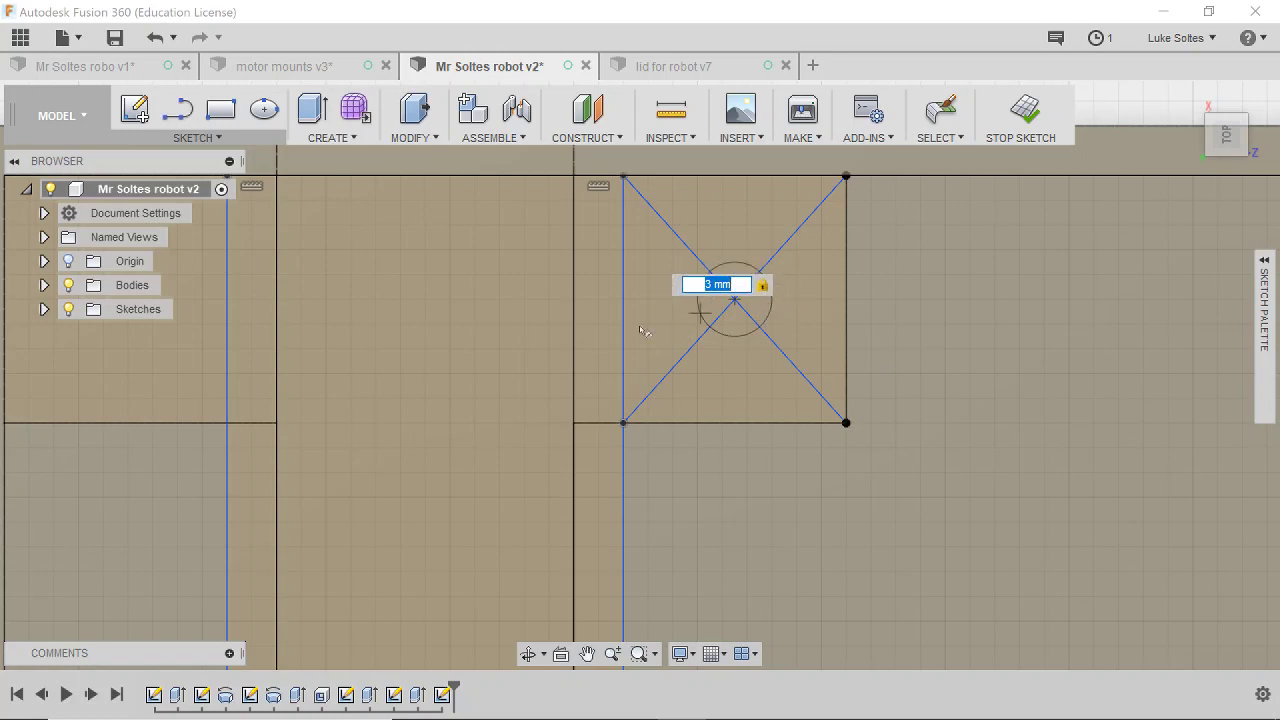
key(Return)
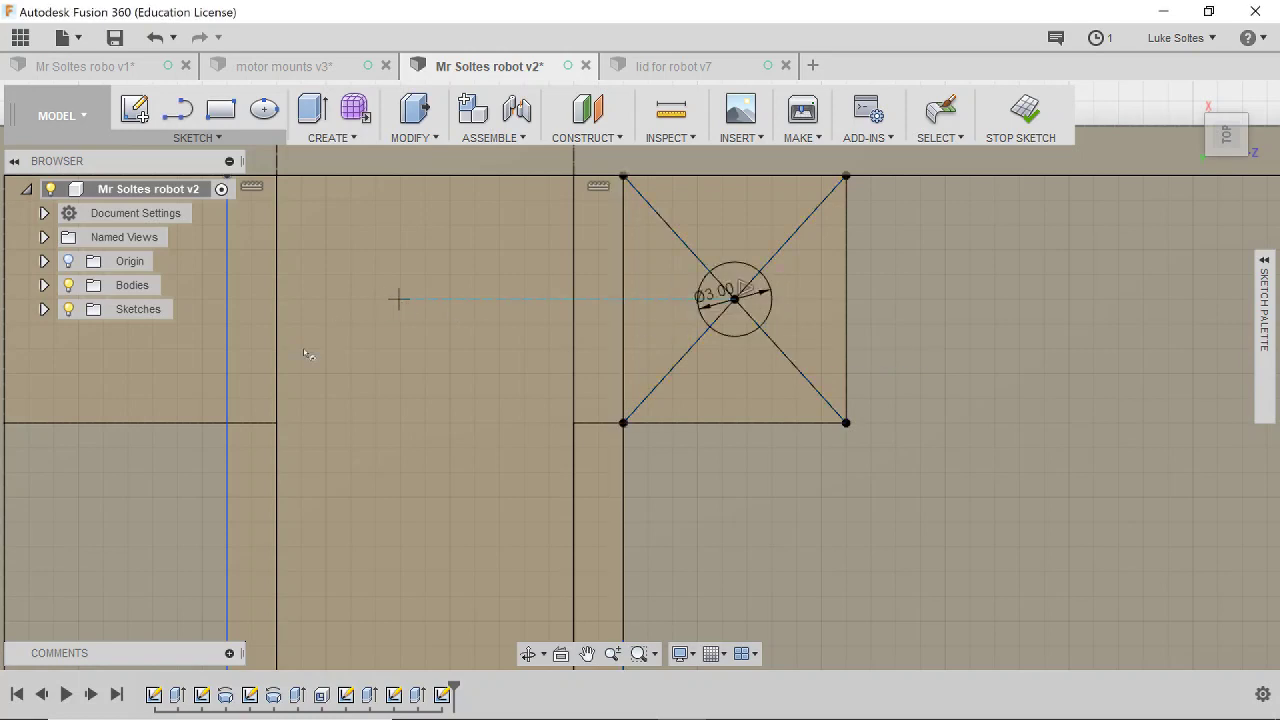
Add crossed diagonals and a centred 3 mm circle to the left square.
scroll(309, 350, down, 2)
mouse_move(285, 333)
middle_down()
mouse_move(440, 365)
mouse_move(299, 284)
middle_up()
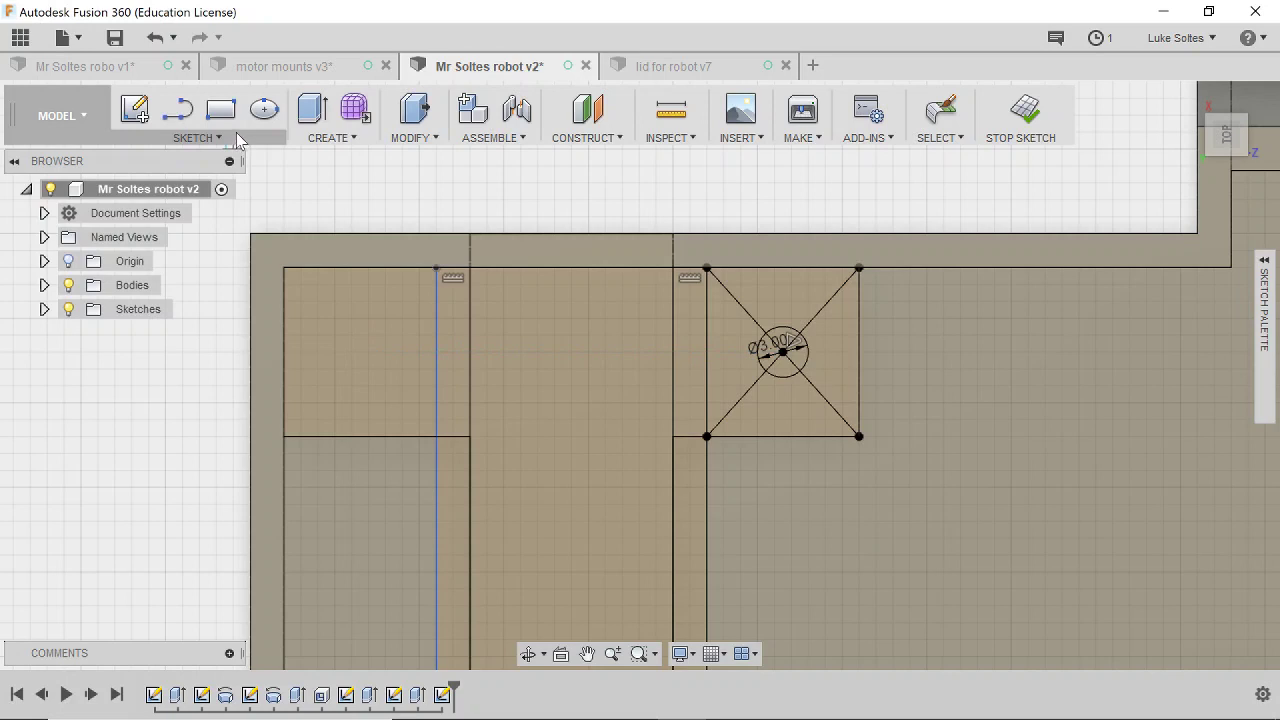
click(178, 109)
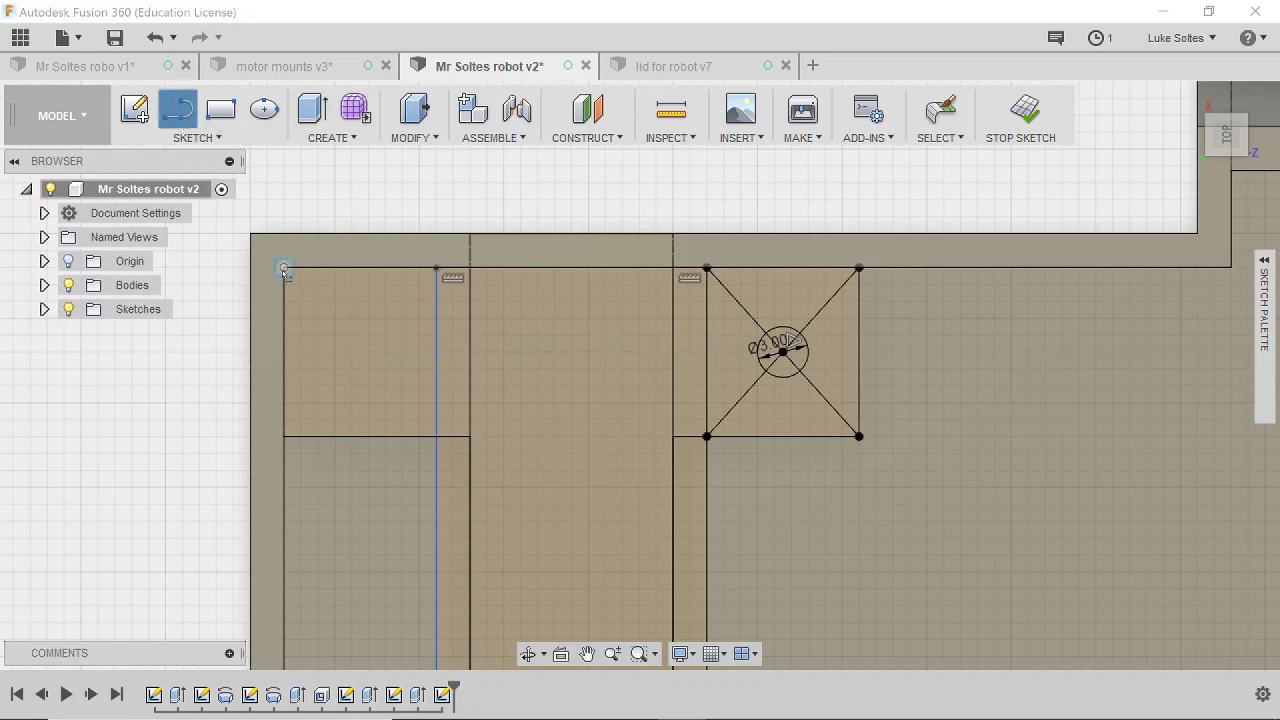
click(284, 268)
double_click(436, 436)
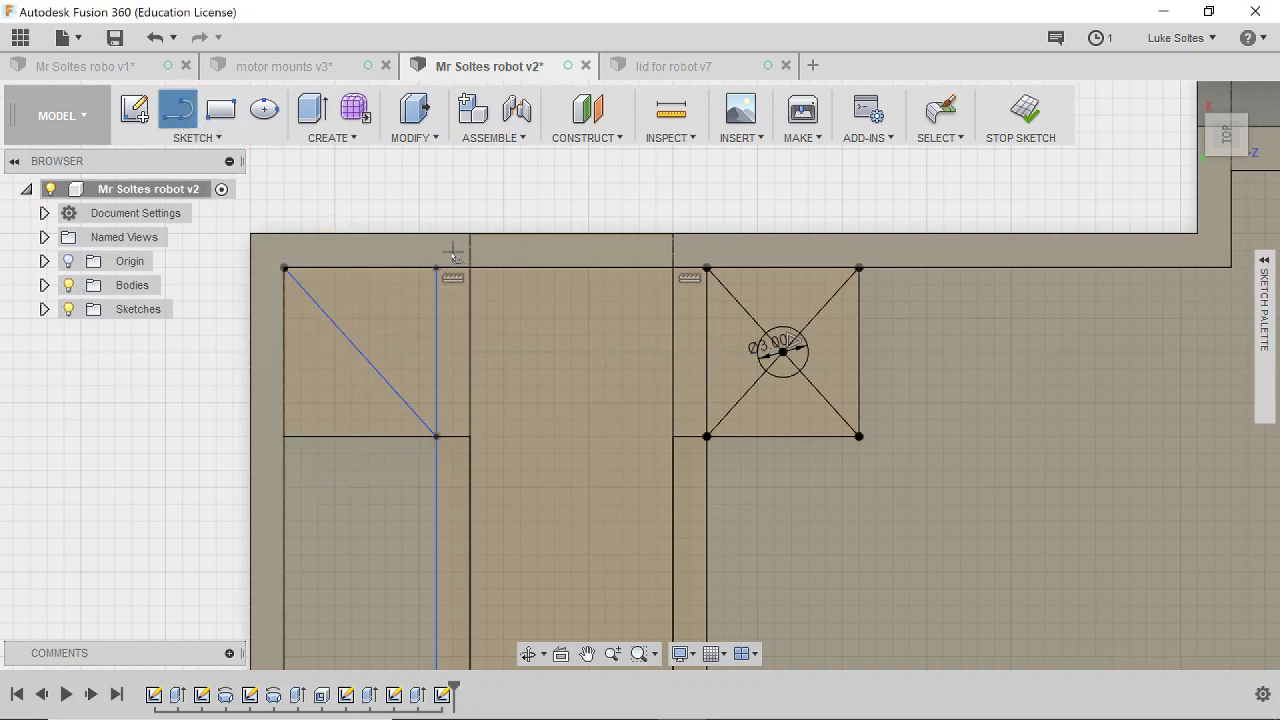
click(436, 268)
double_click(284, 436)
click(222, 141)
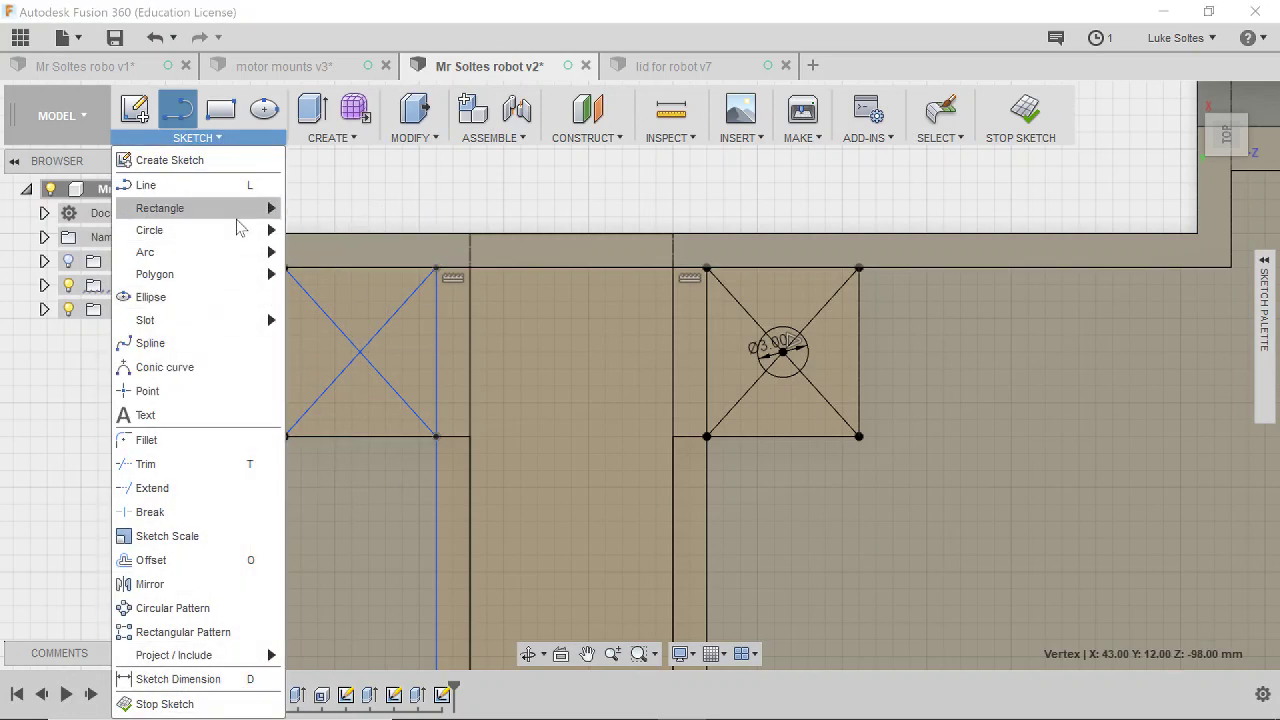
mouse_move(242, 232)
click(362, 234)
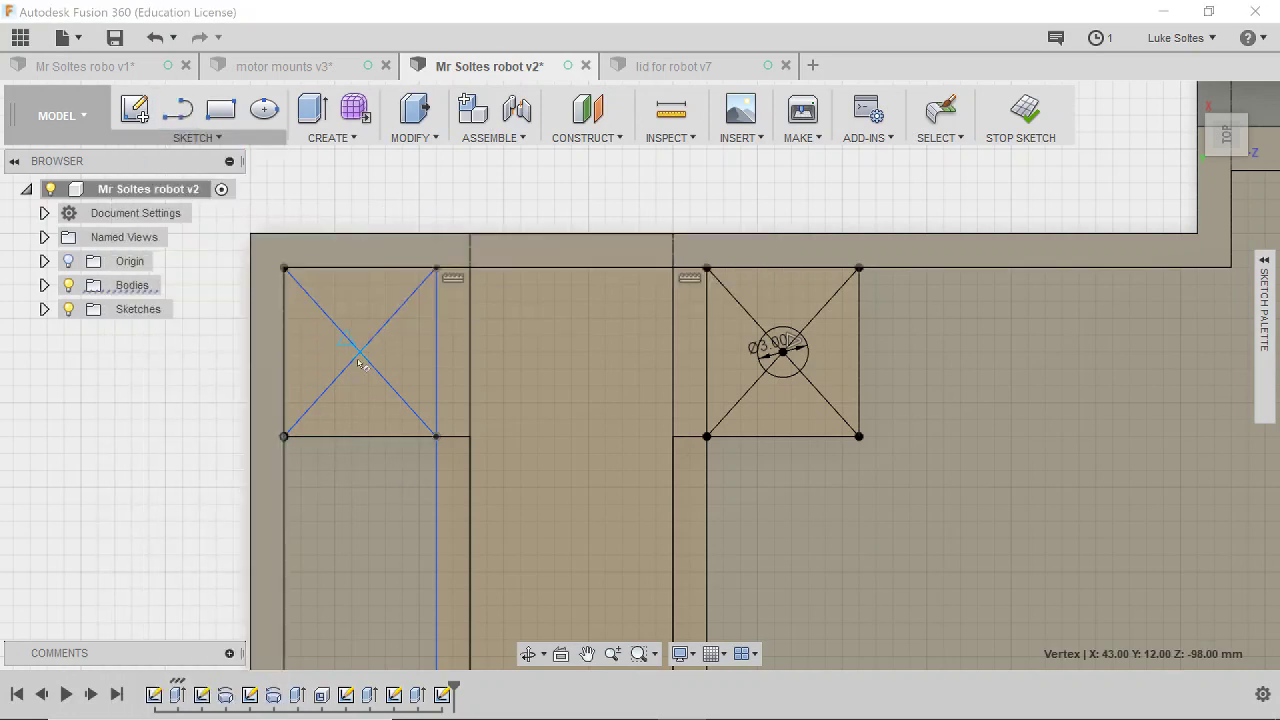
click(360, 352)
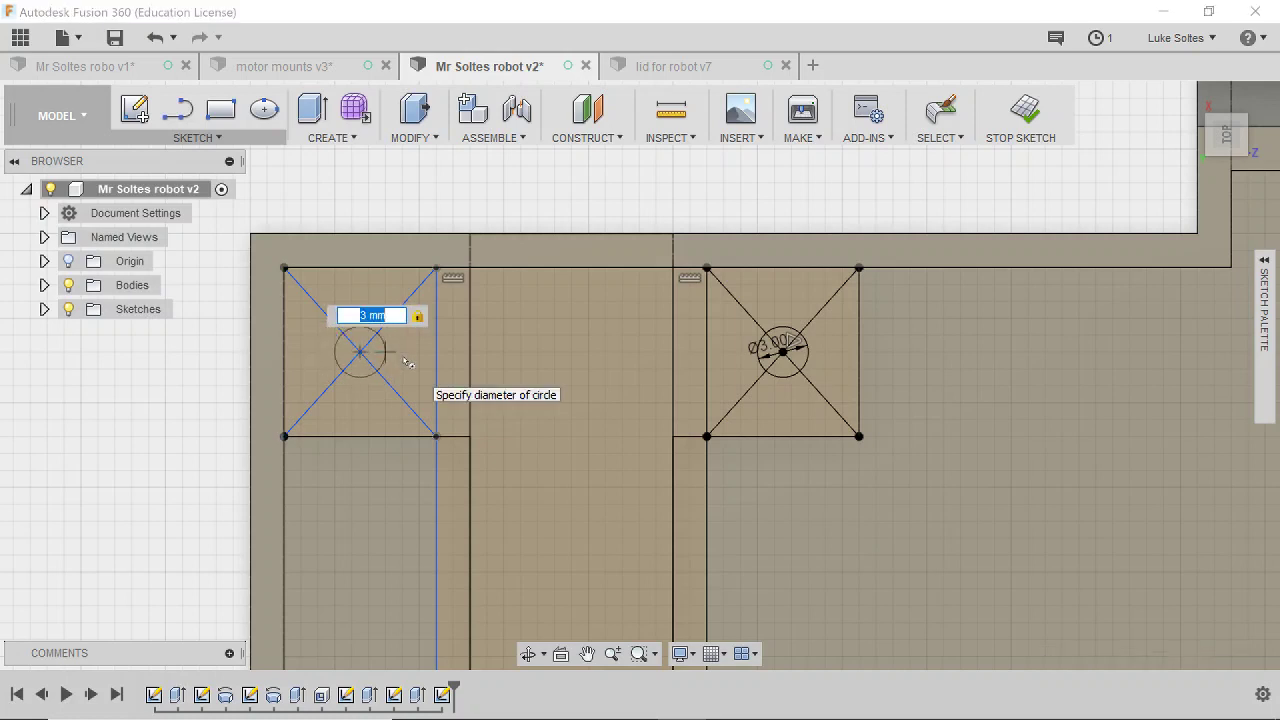
key(Return)
key(Escape)
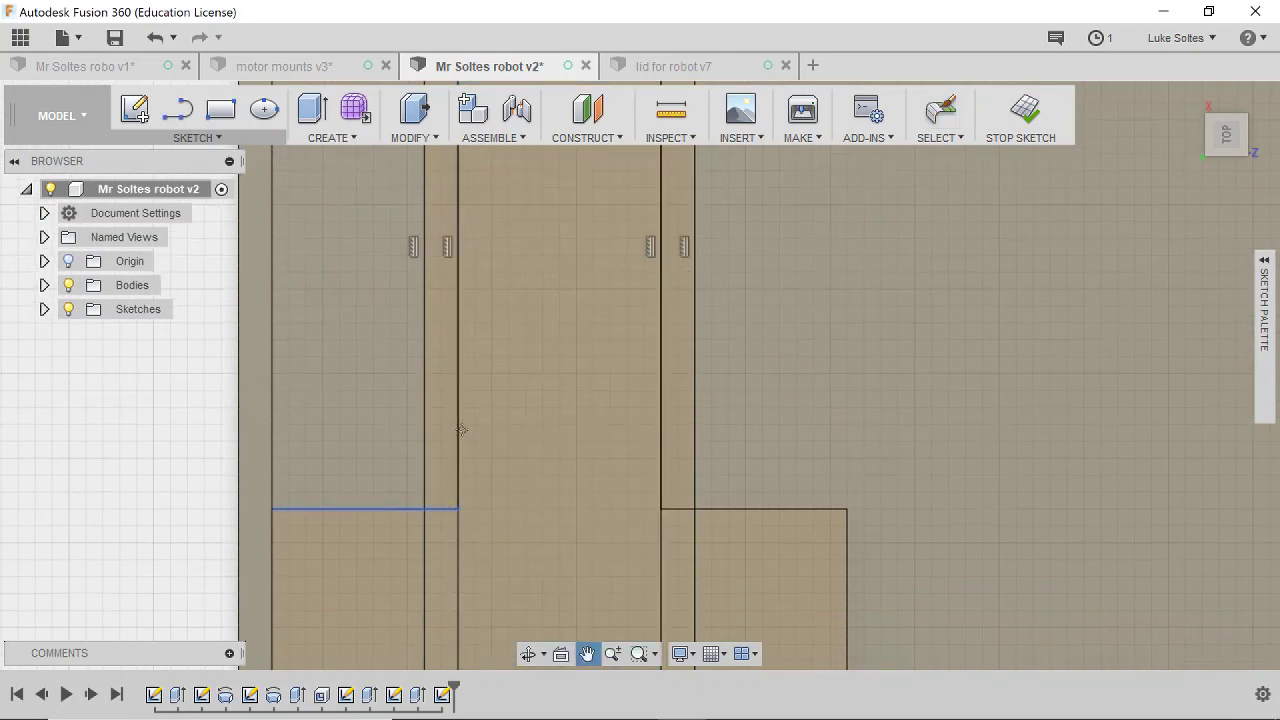
Draw crossed diagonals in the lower mount square.
key(l)
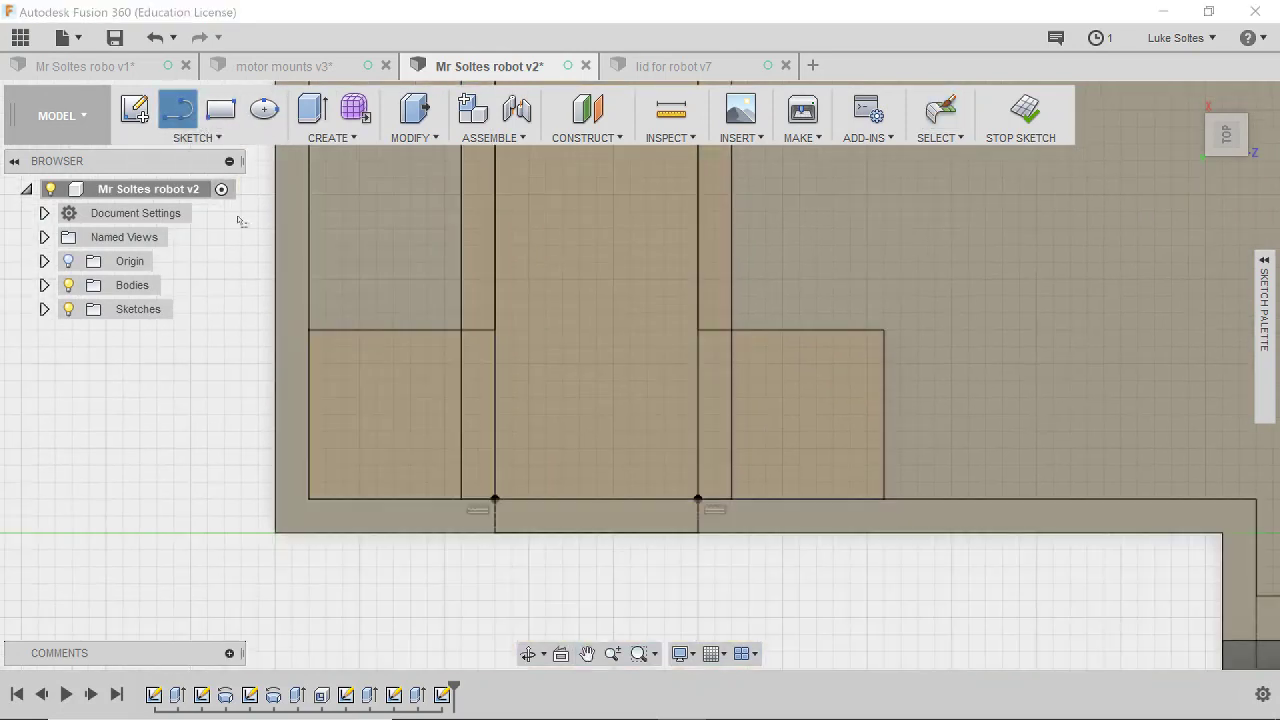
click(309, 330)
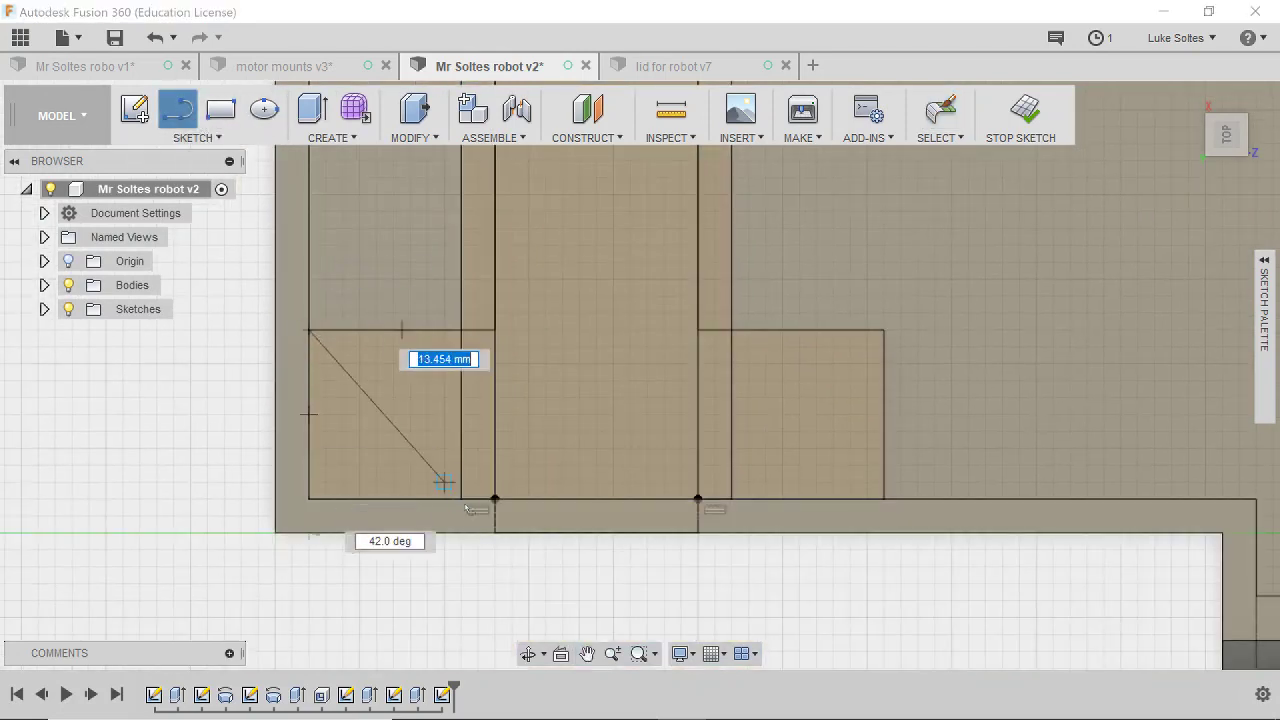
double_click(461, 498)
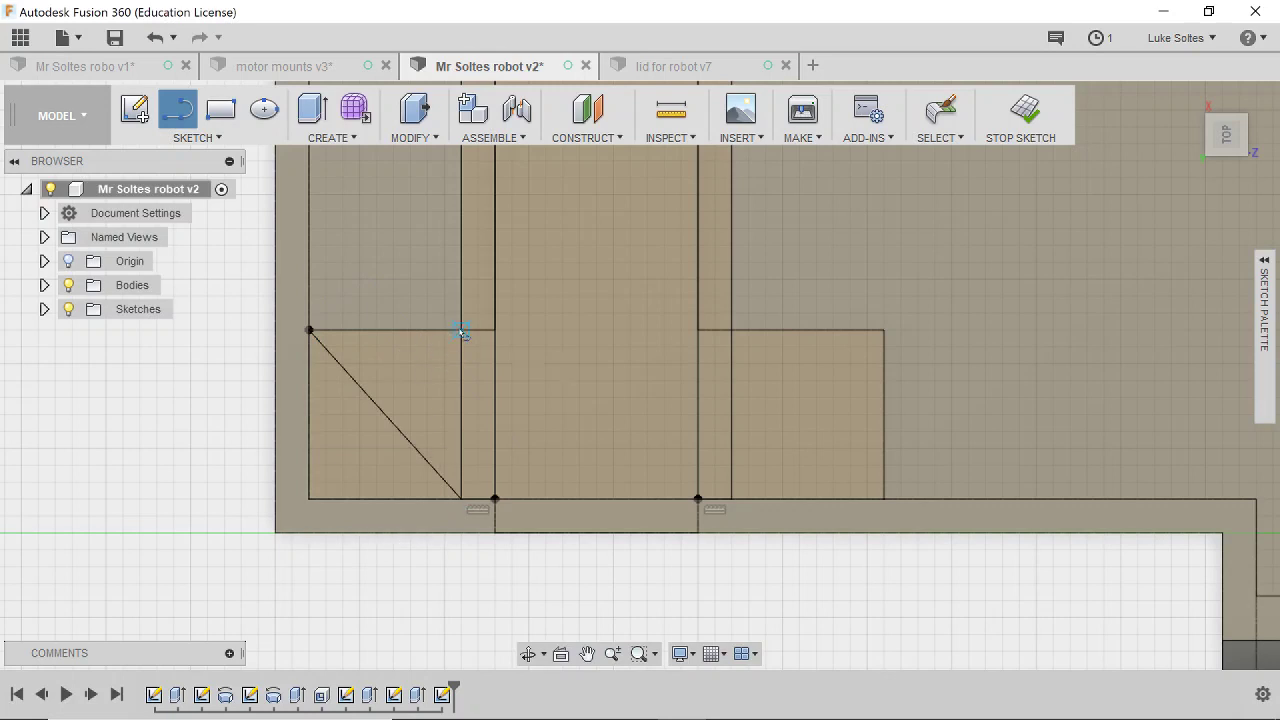
click(461, 330)
double_click(310, 498)
Place a 3 mm centre-diameter circle at that square's diagonal intersection.
click(325, 137)
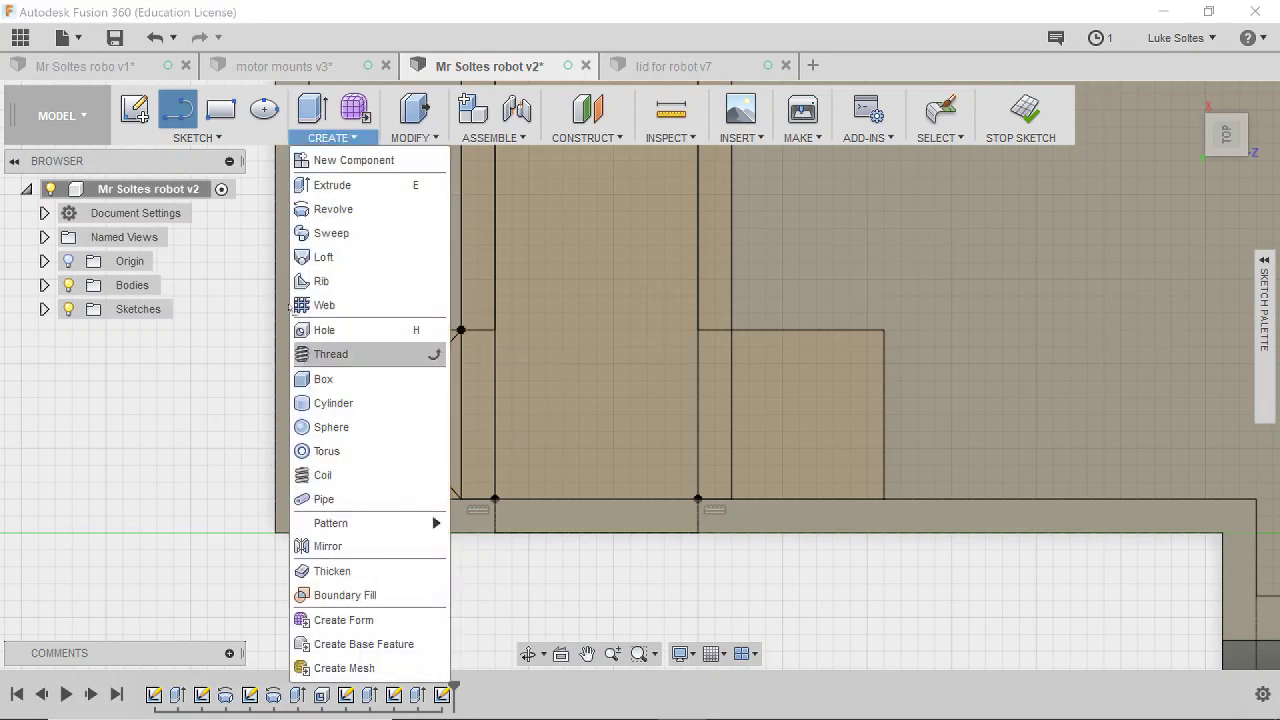
click(197, 137)
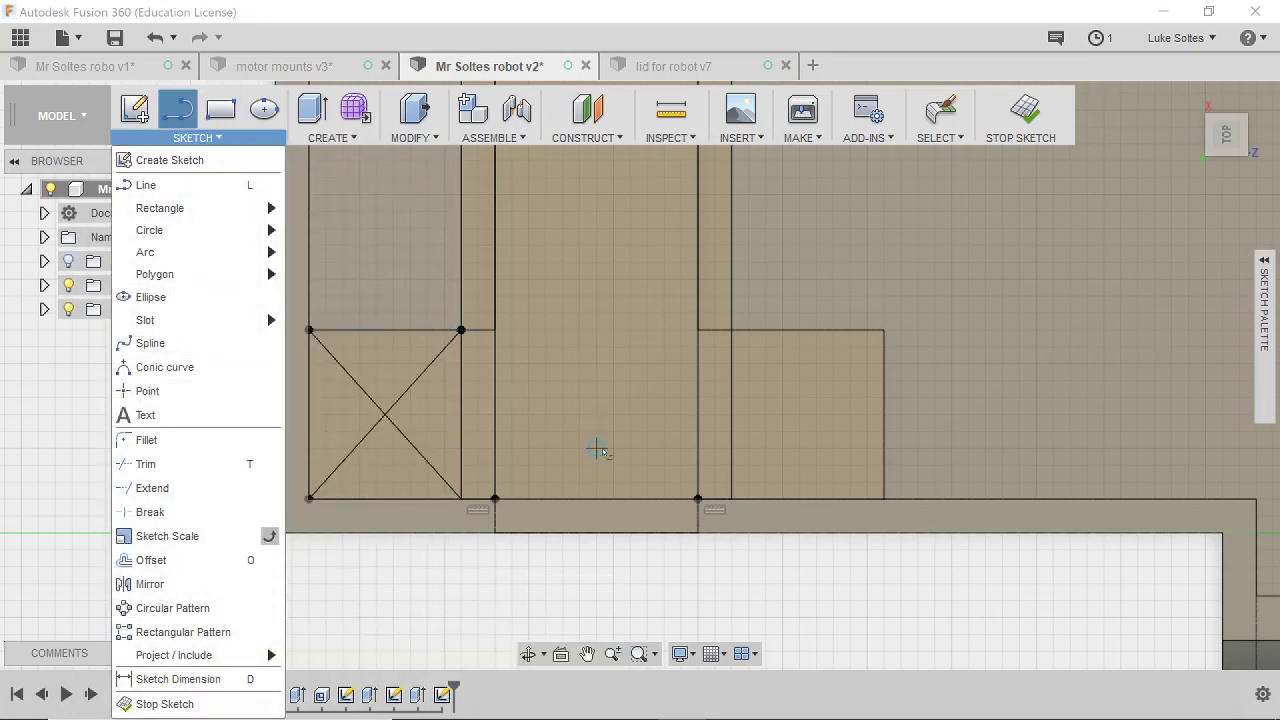
click(360, 245)
click(240, 137)
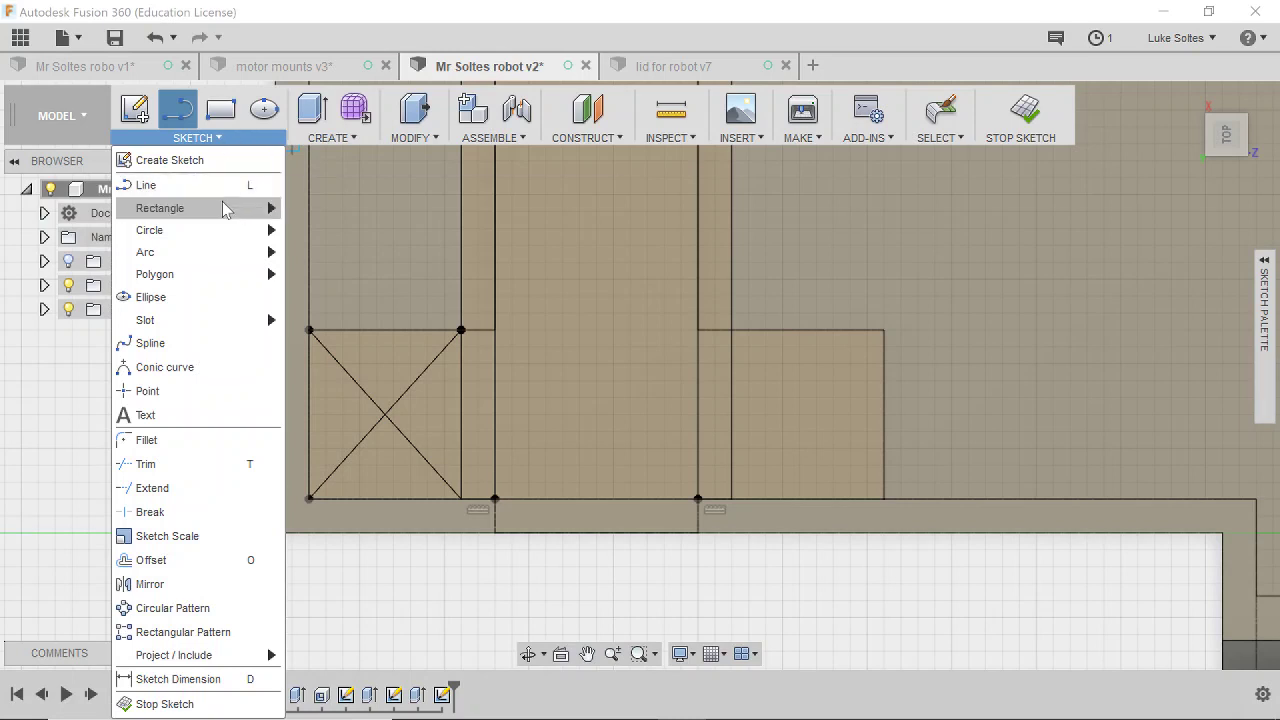
click(340, 236)
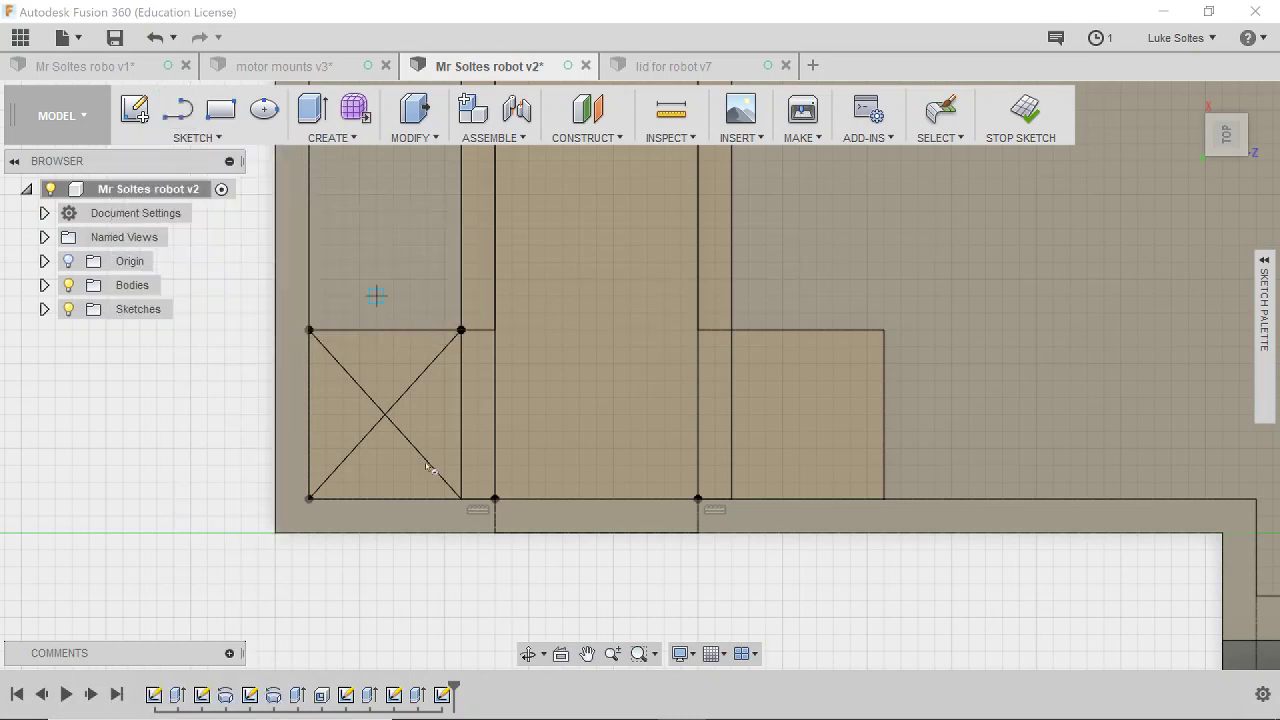
click(385, 414)
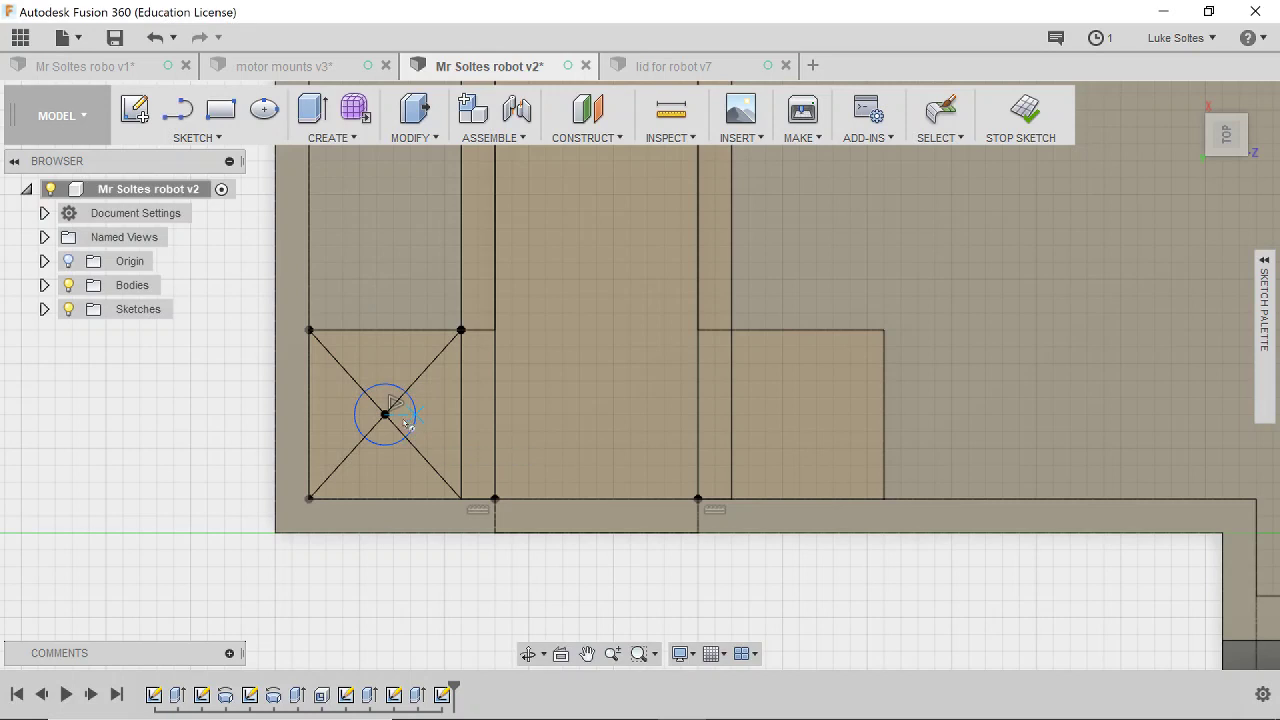
key(Escape)
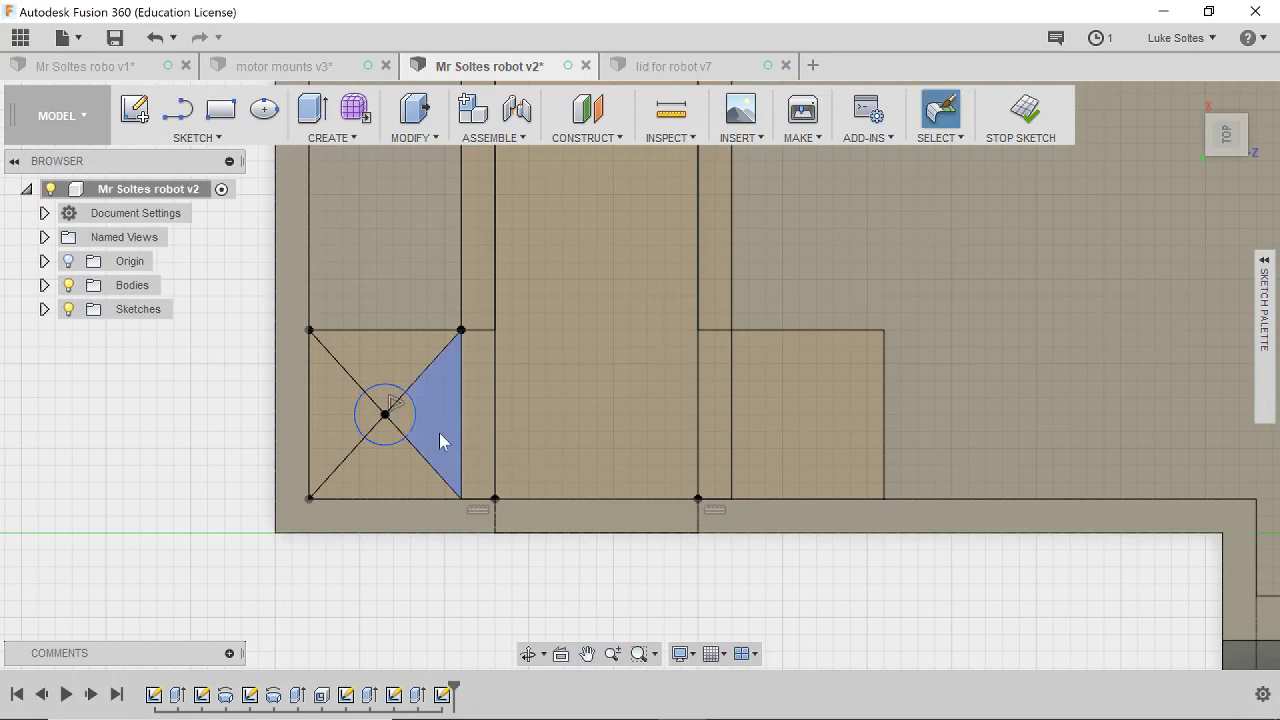
click(197, 137)
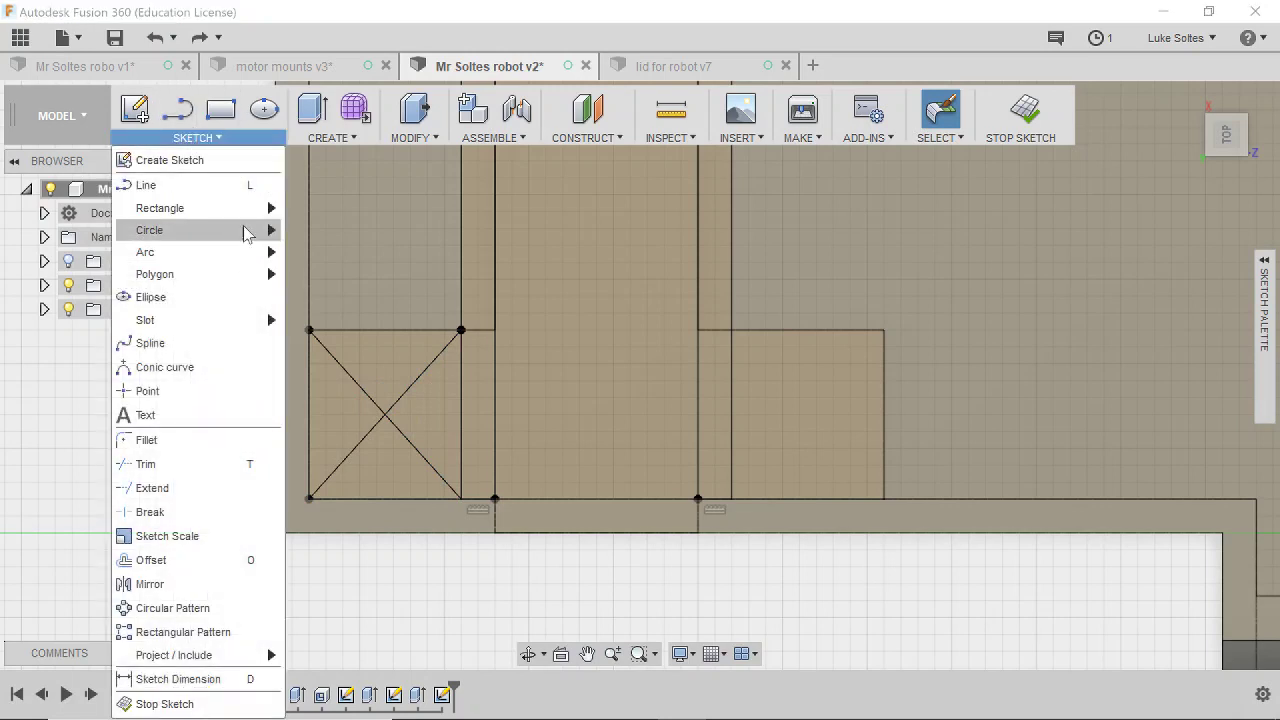
mouse_move(245, 232)
click(352, 236)
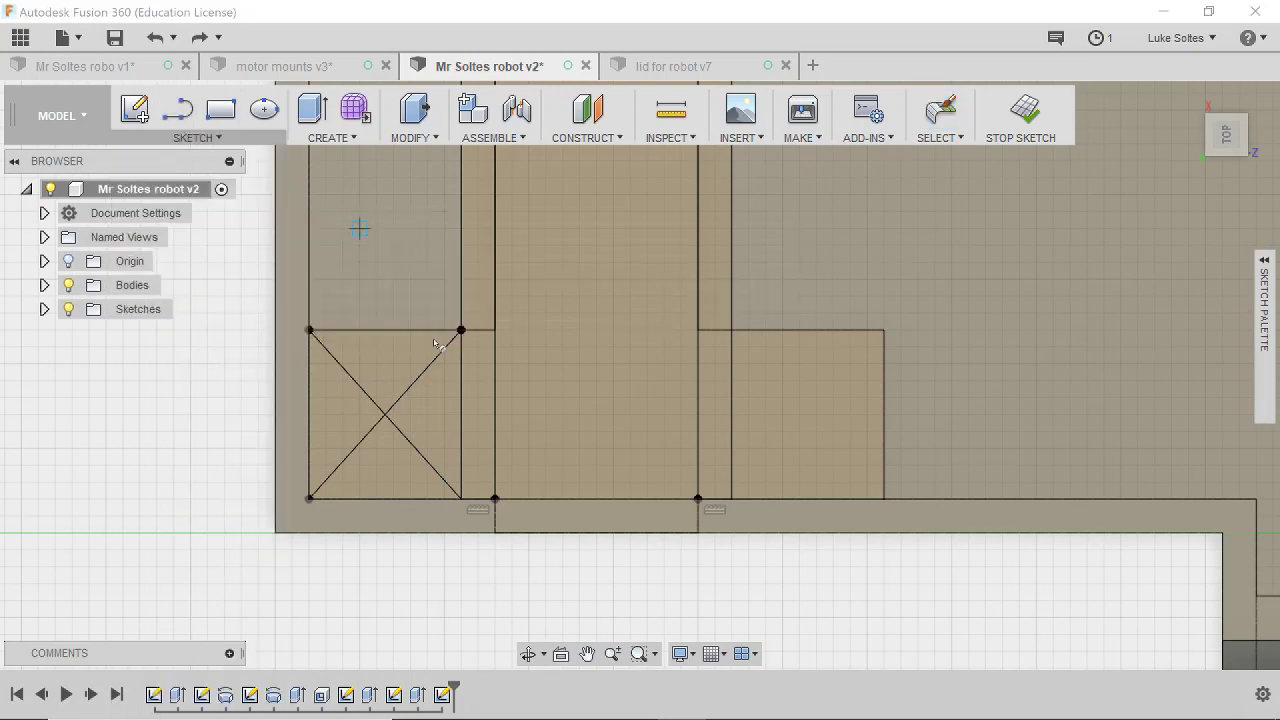
click(385, 414)
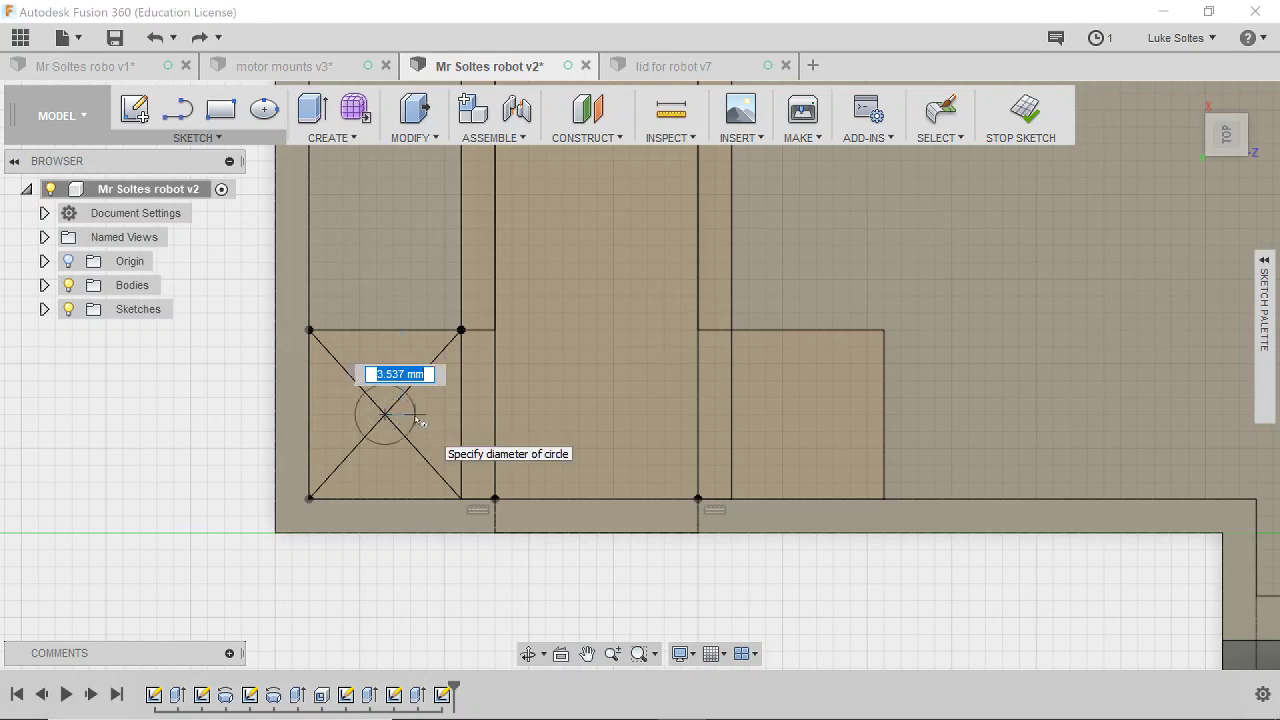
text(3)
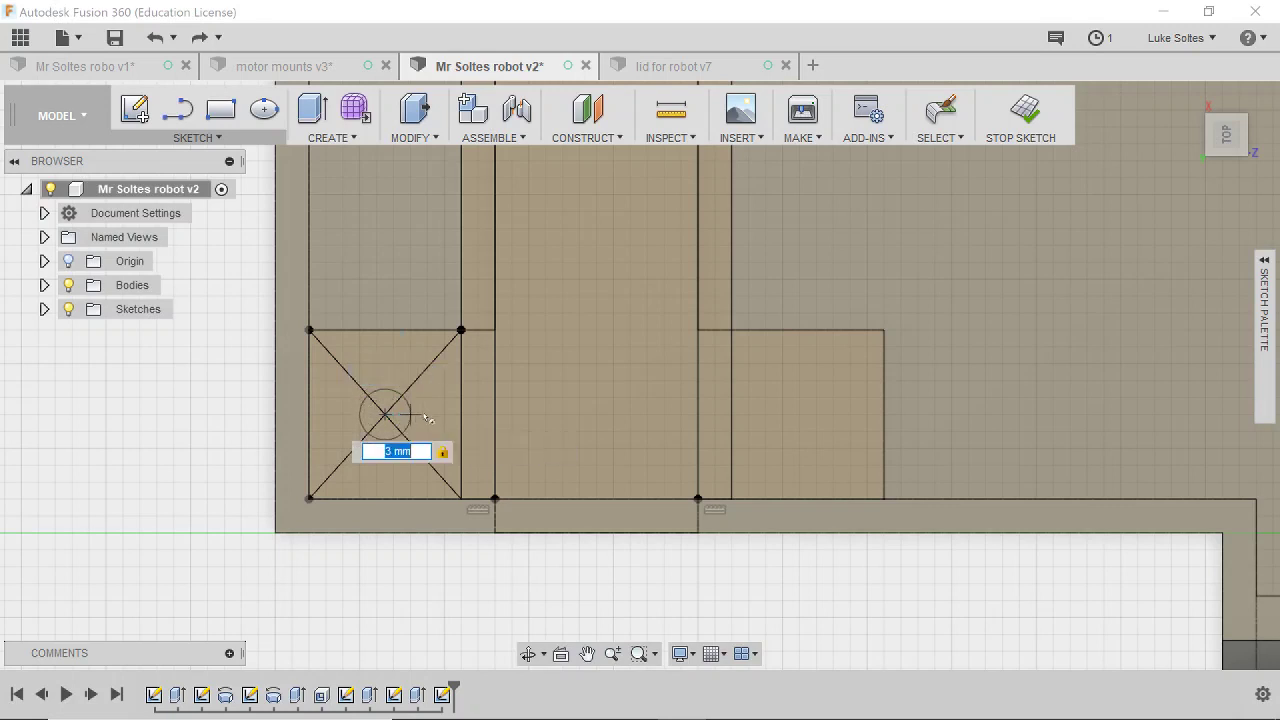
key(Return)
Add crossed diagonals and a centred 3 mm circle to the neighbouring square.
click(178, 108)
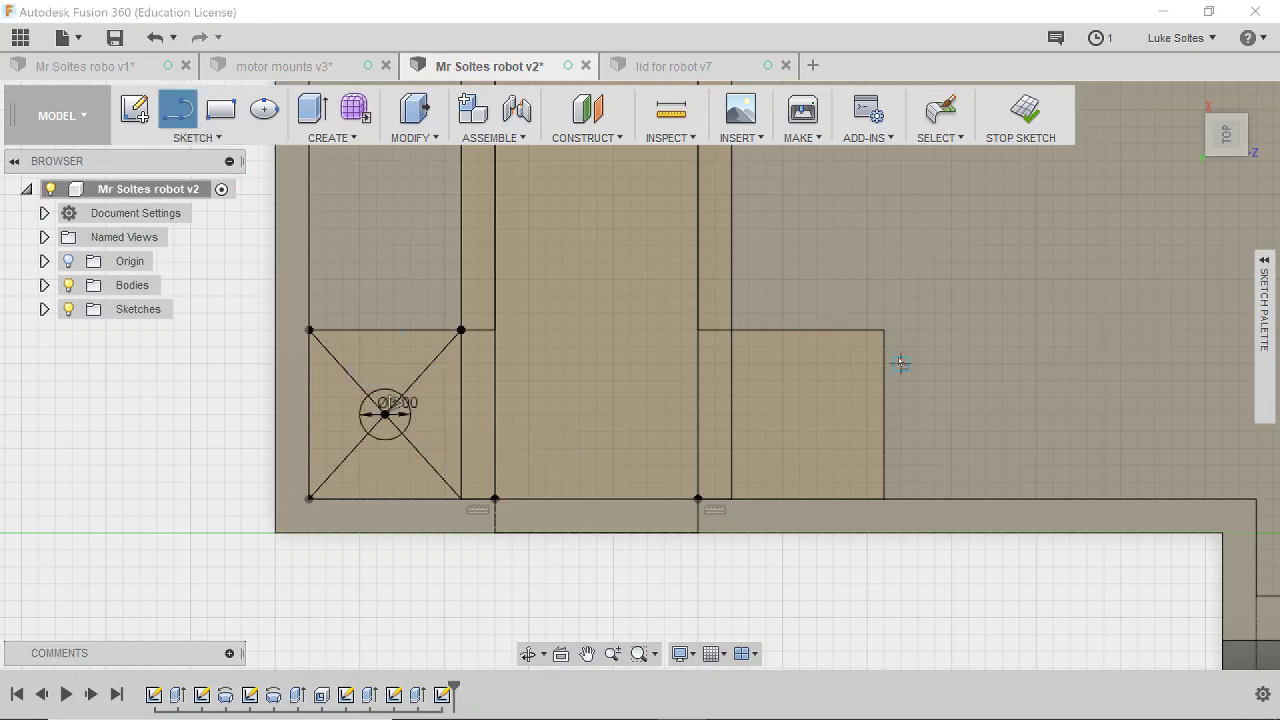
click(884, 331)
click(733, 497)
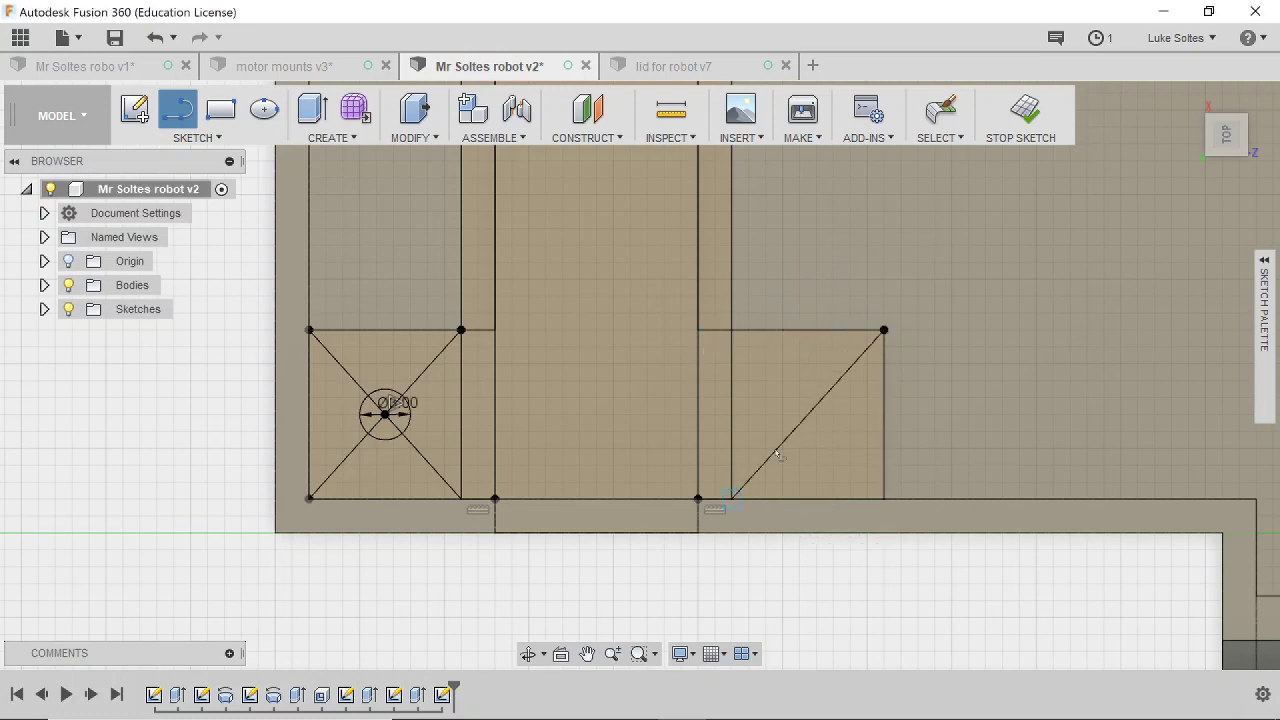
click(733, 331)
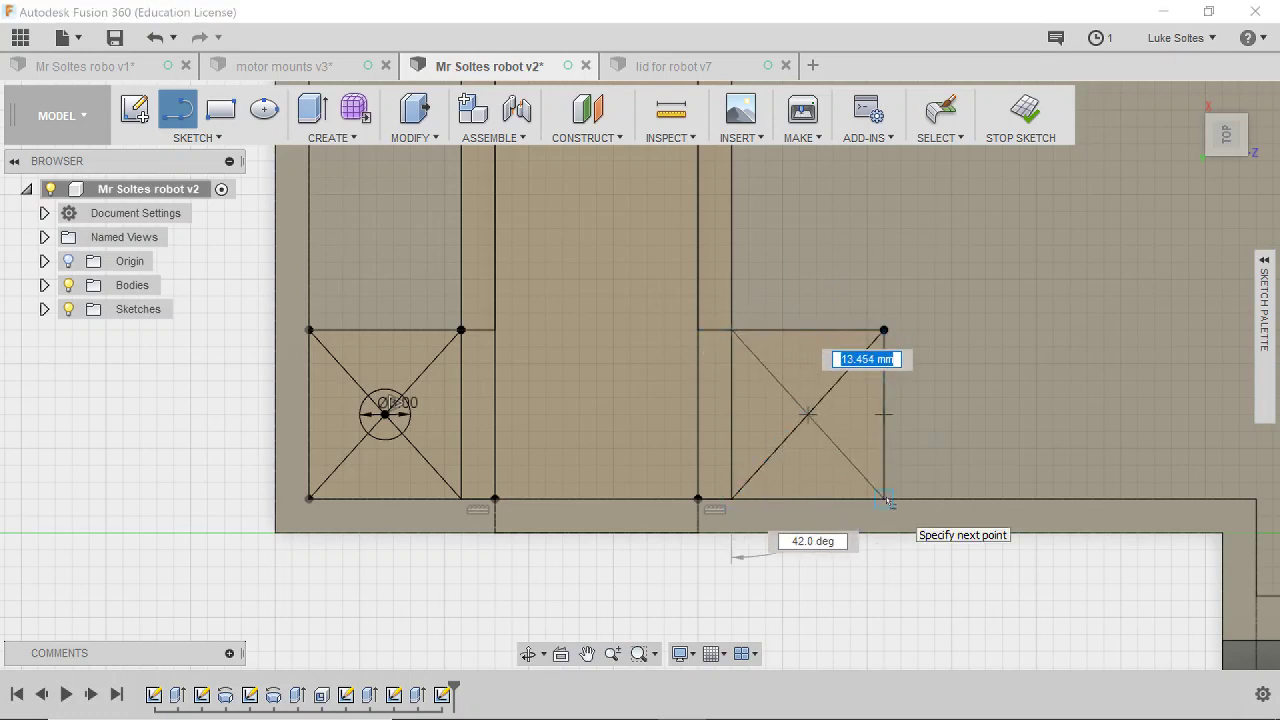
click(884, 498)
click(205, 137)
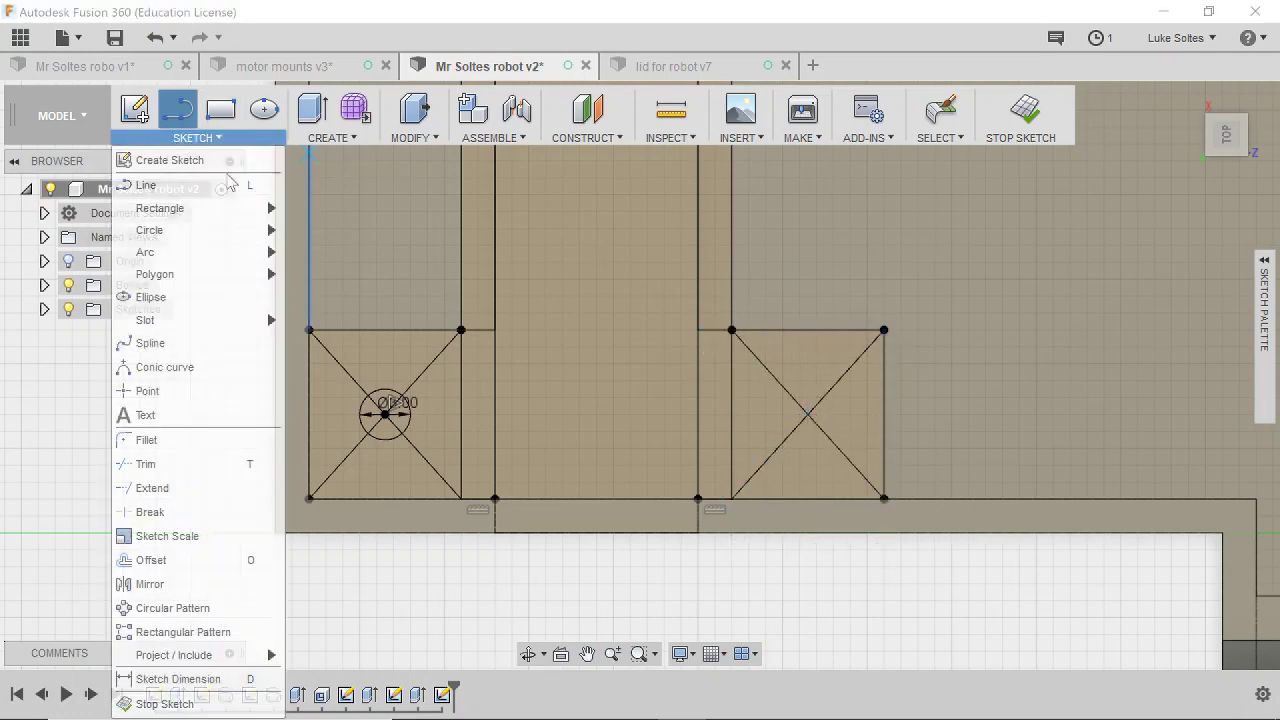
mouse_move(255, 233)
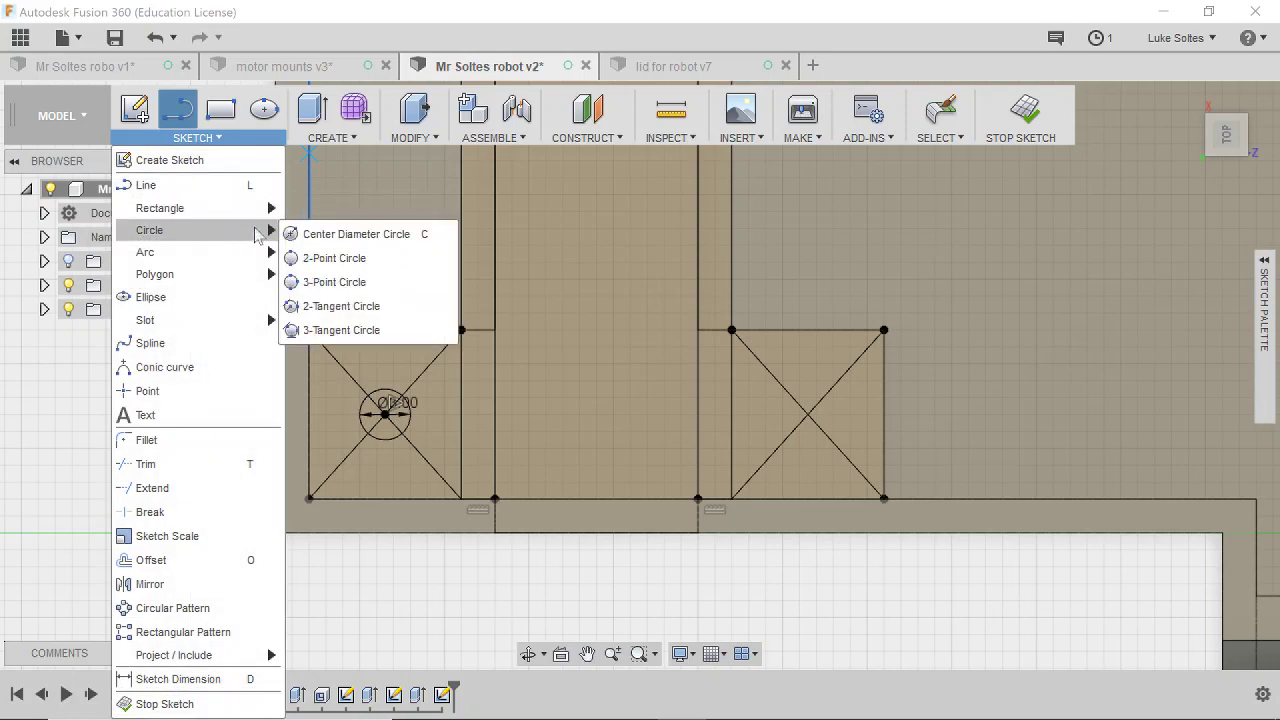
click(330, 234)
click(809, 415)
key(Tab)
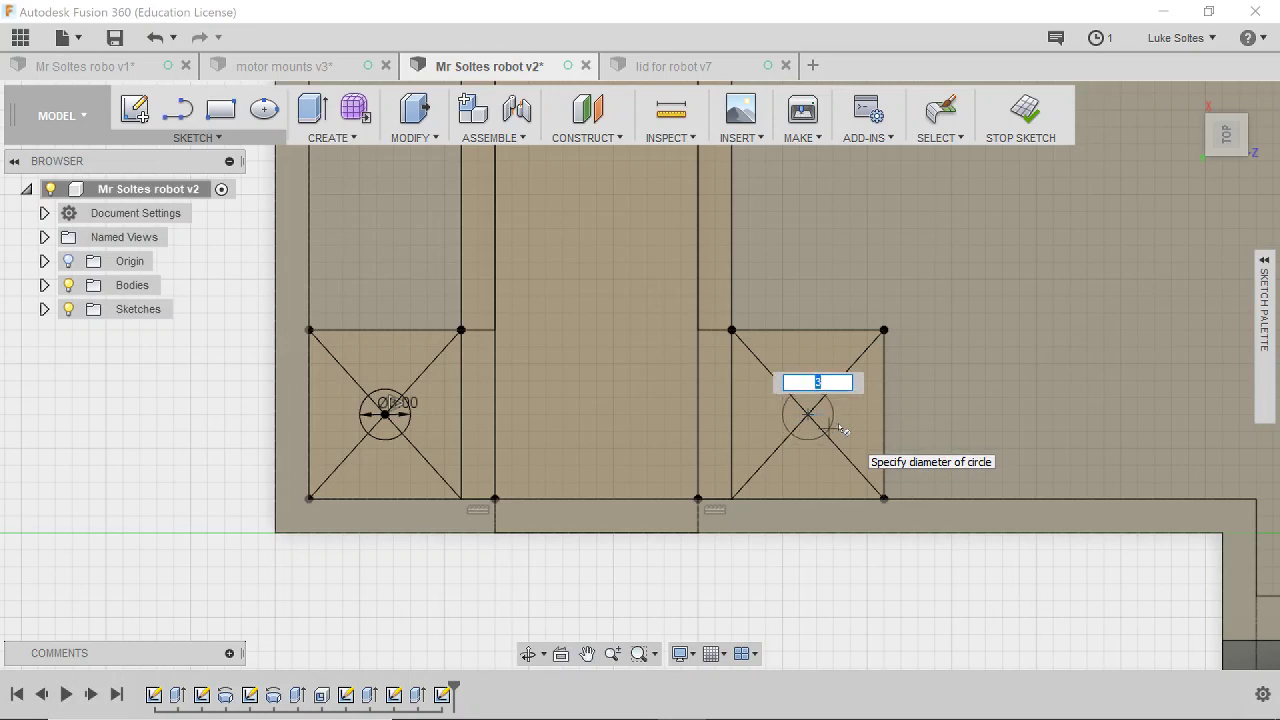
key(Return)
scroll(783, 314, down, 2)
mouse_move(771, 280)
middle_down()
mouse_move(766, 503)
mouse_move(711, 563)
middle_up()
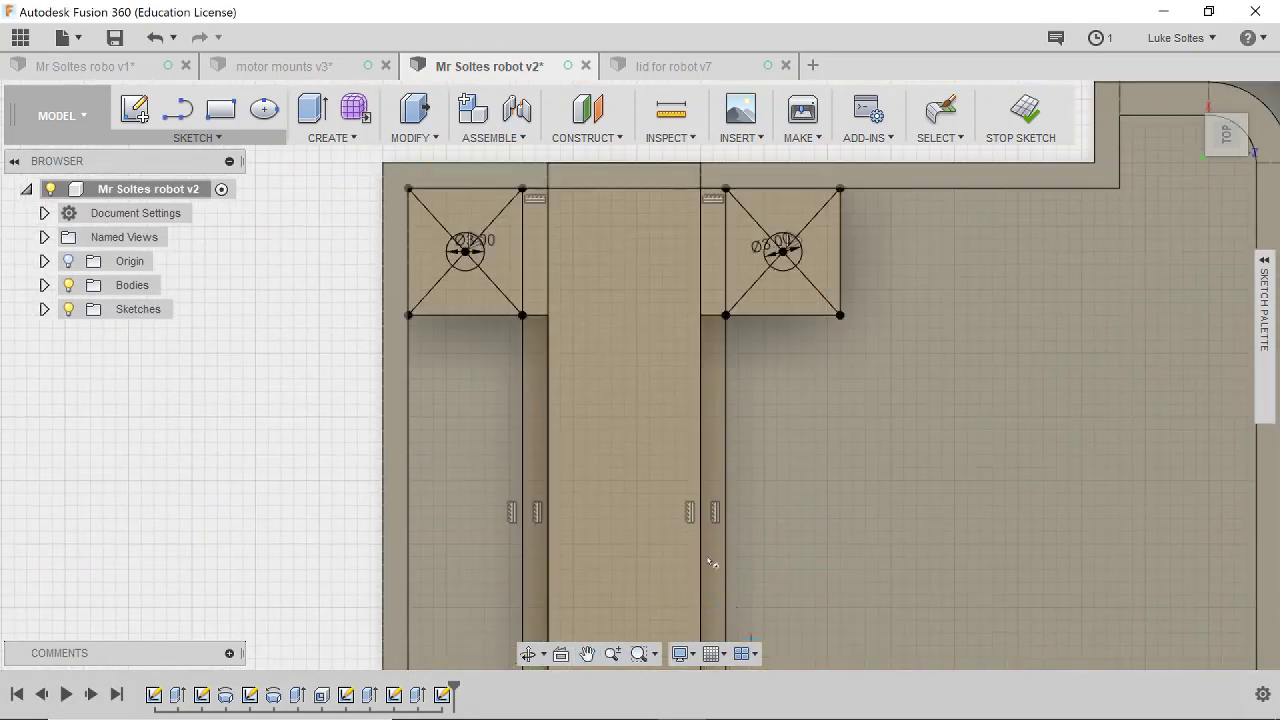
Select the wedge profiles of the first two 3 mm circles for extrusion.
click(313, 112)
scroll(475, 248, up, 3)
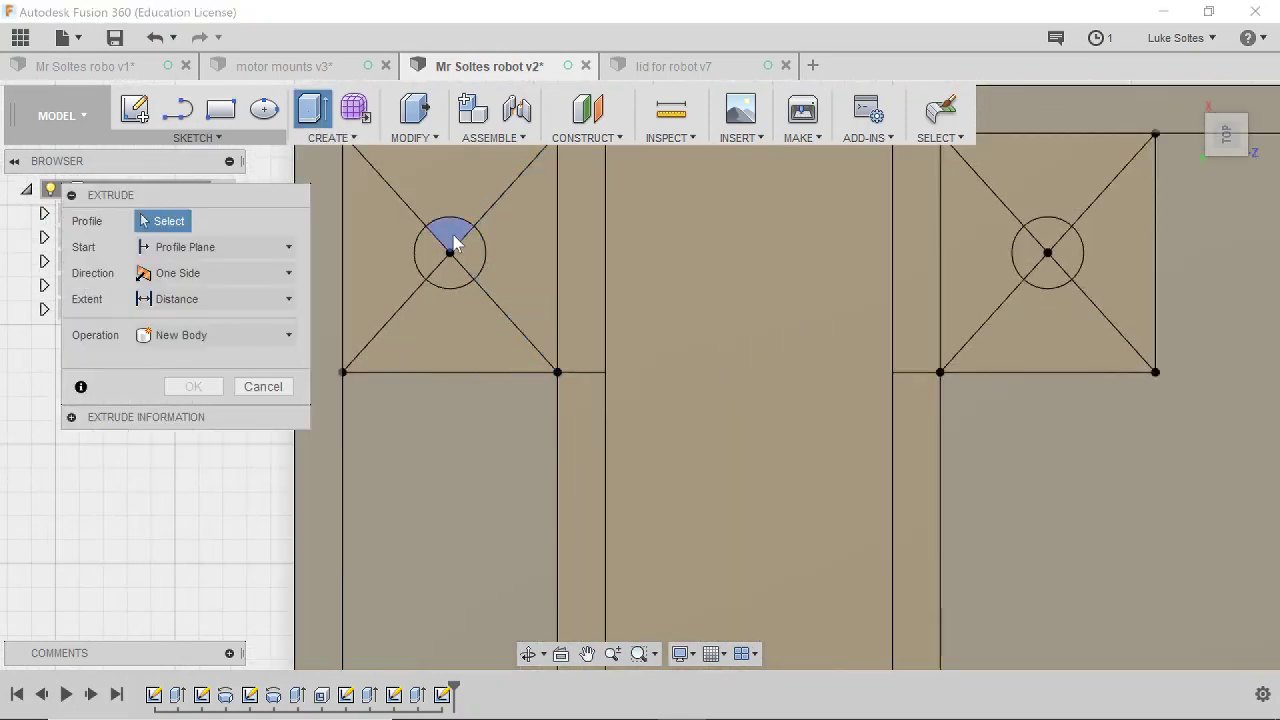
click(453, 240)
click(437, 255)
click(472, 255)
click(1115, 237)
click(1045, 235)
click(1029, 251)
click(1066, 251)
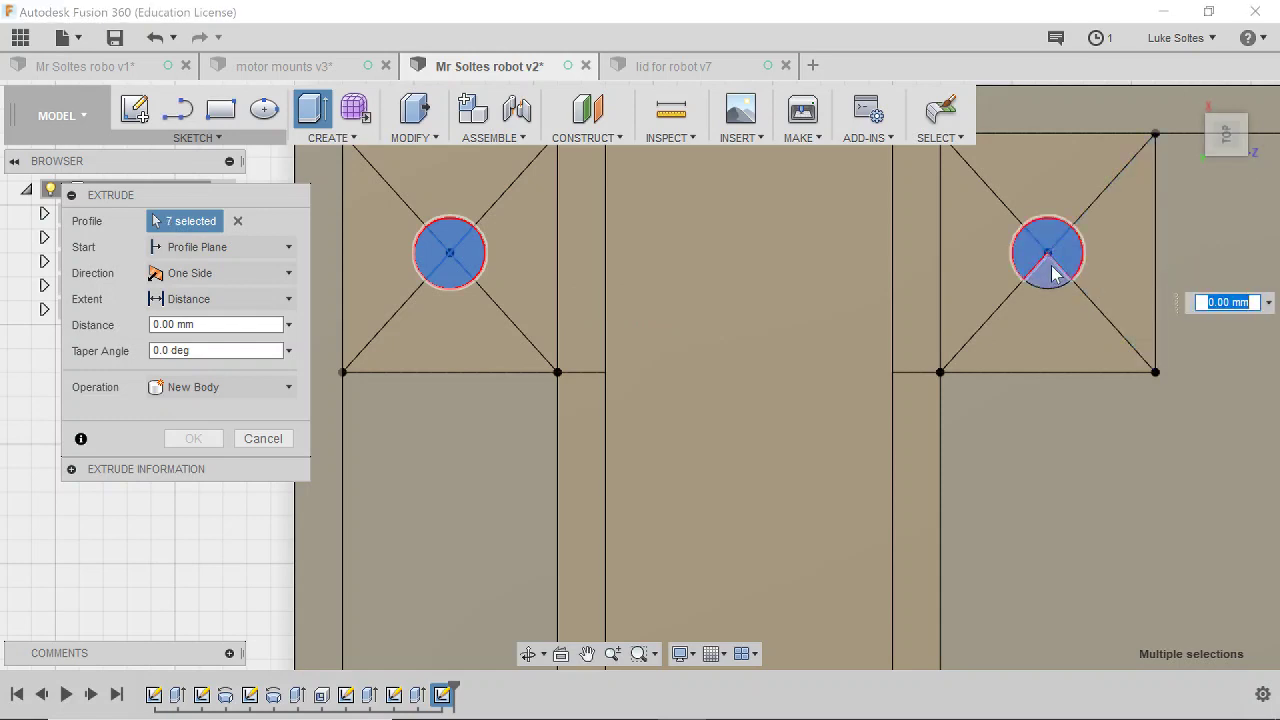
click(1055, 275)
Add the remaining circle wedge profiles to the extrusion selection.
scroll(971, 451, up, 5)
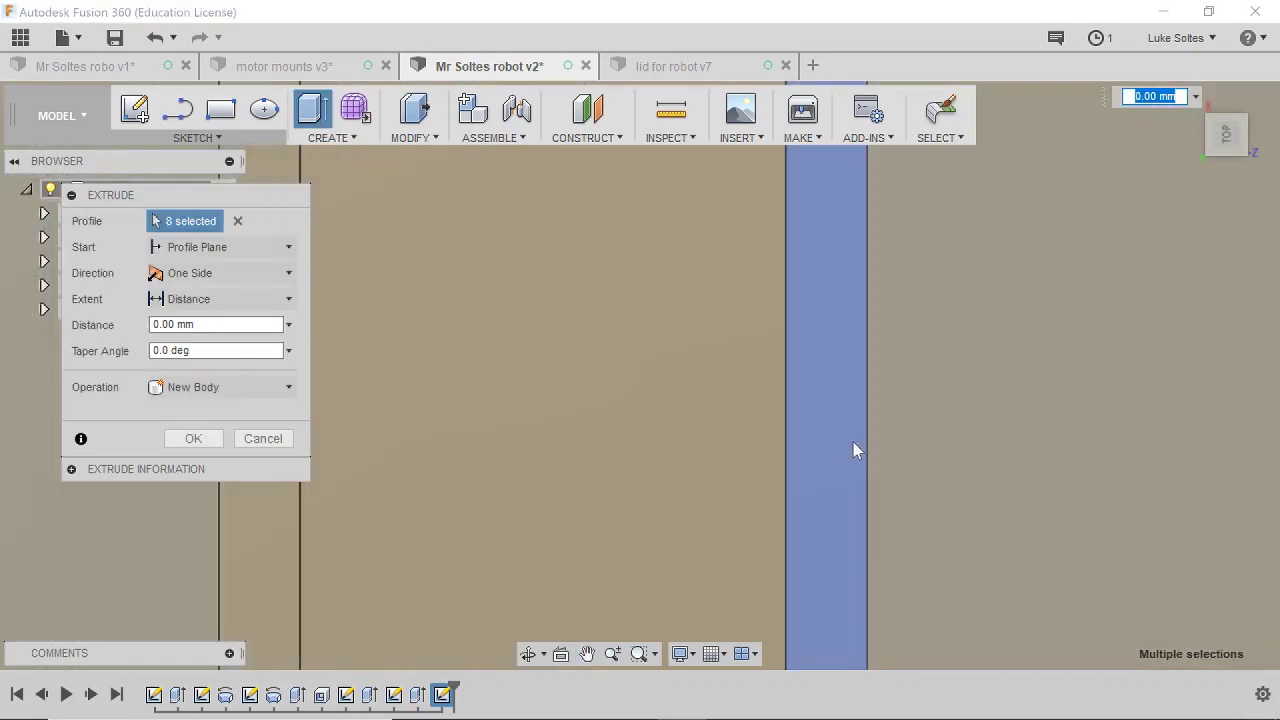
scroll(845, 470, down, 5)
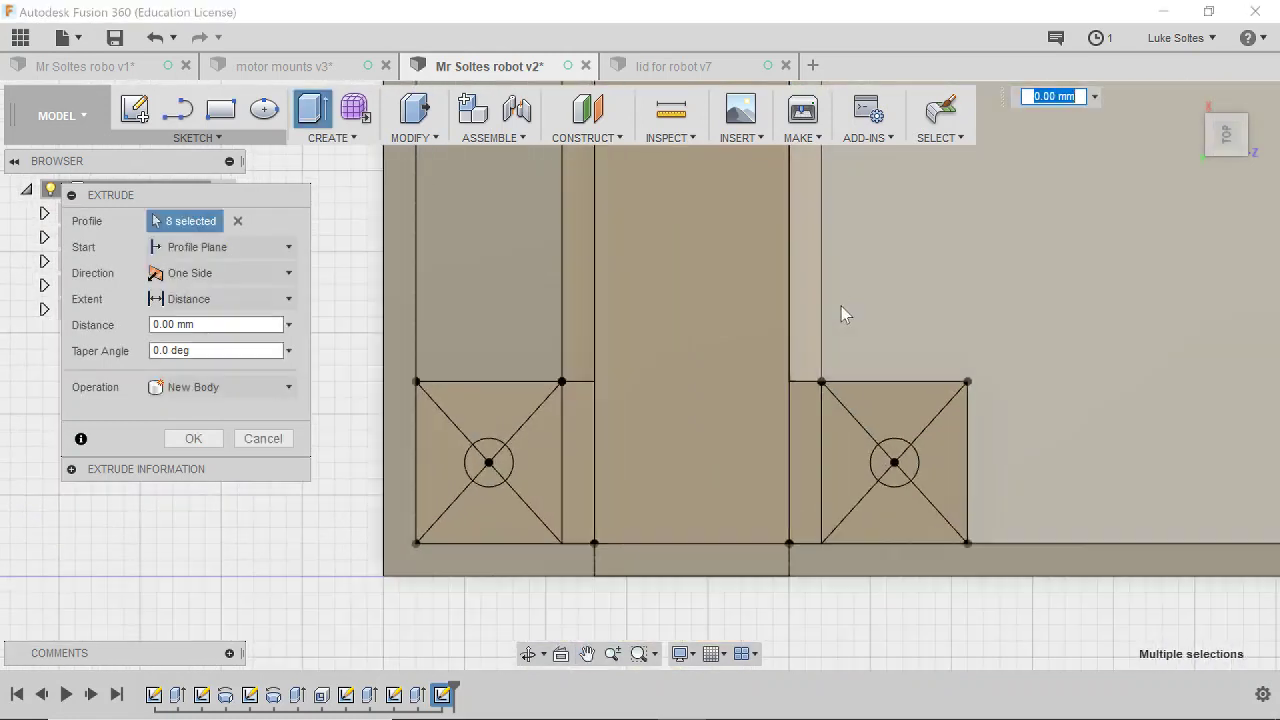
click(880, 460)
click(896, 478)
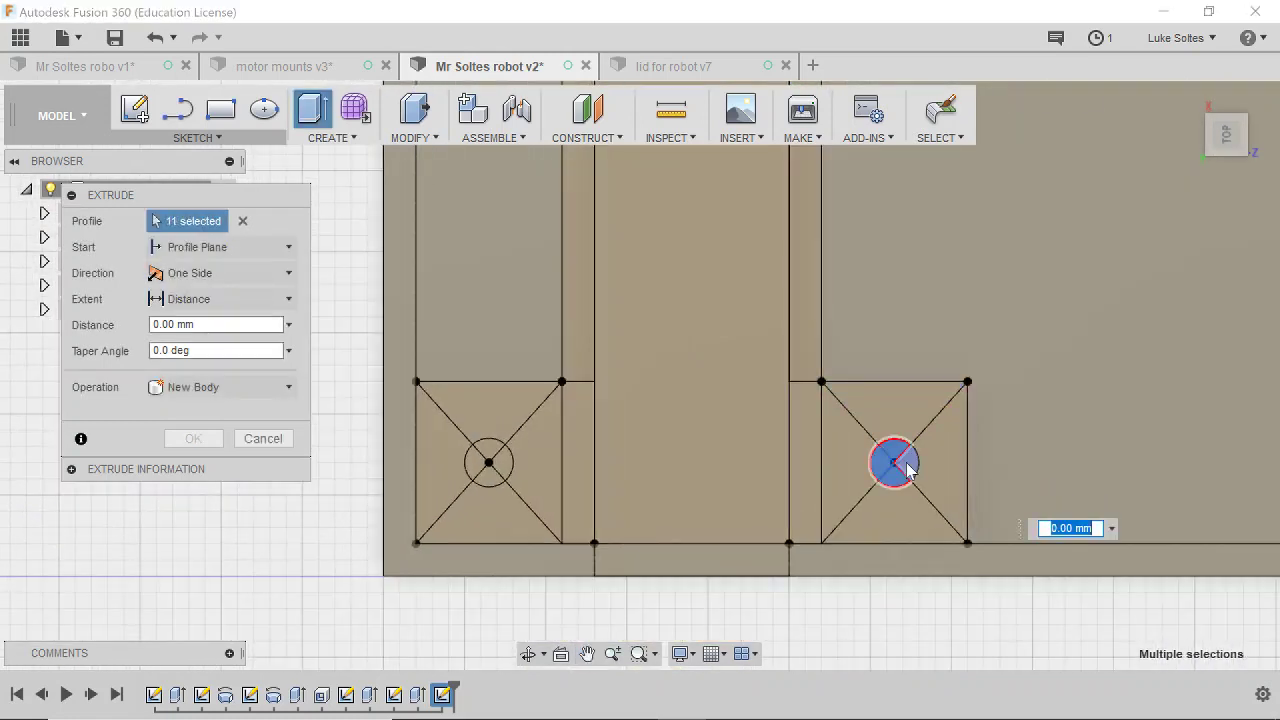
click(491, 455)
click(481, 469)
click(486, 472)
click(512, 466)
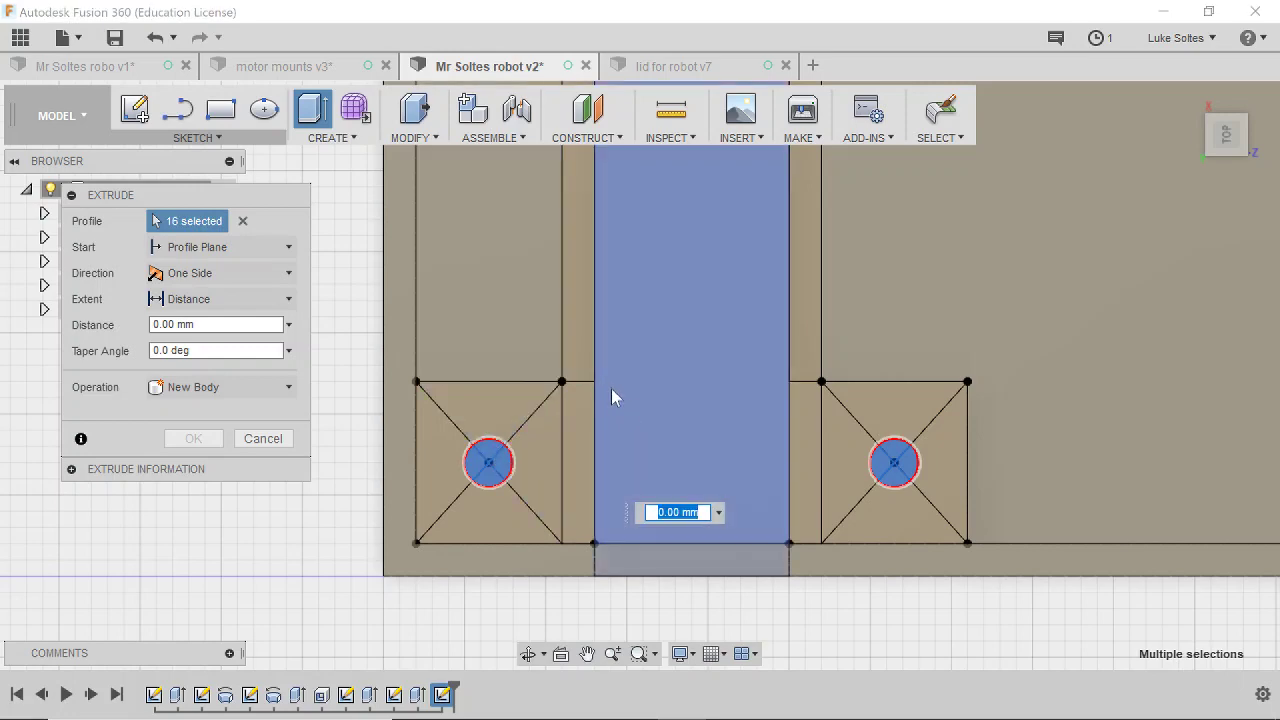
Cut the selected circles 13 mm down into the body.
shift+middle_drag(651, 323, 590, 432)
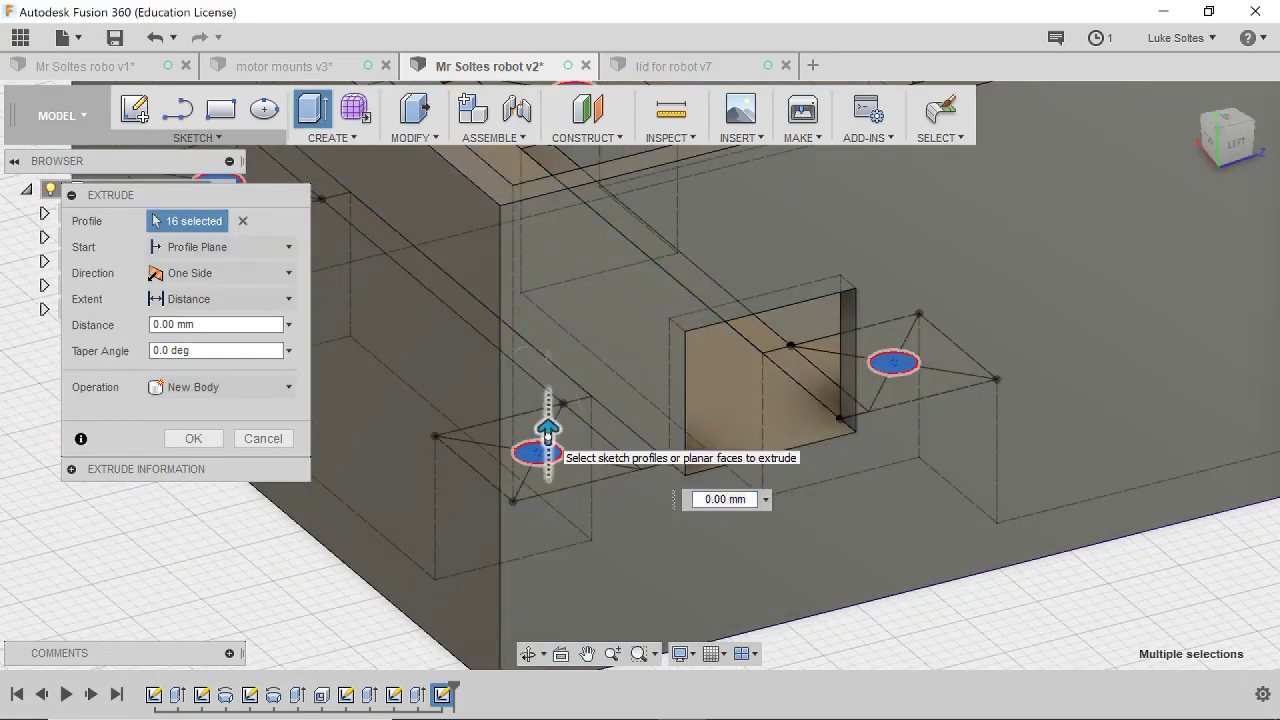
drag(548, 432, 537, 619)
scroll(608, 626, up, 2)
middle_drag(608, 626, 520, 520)
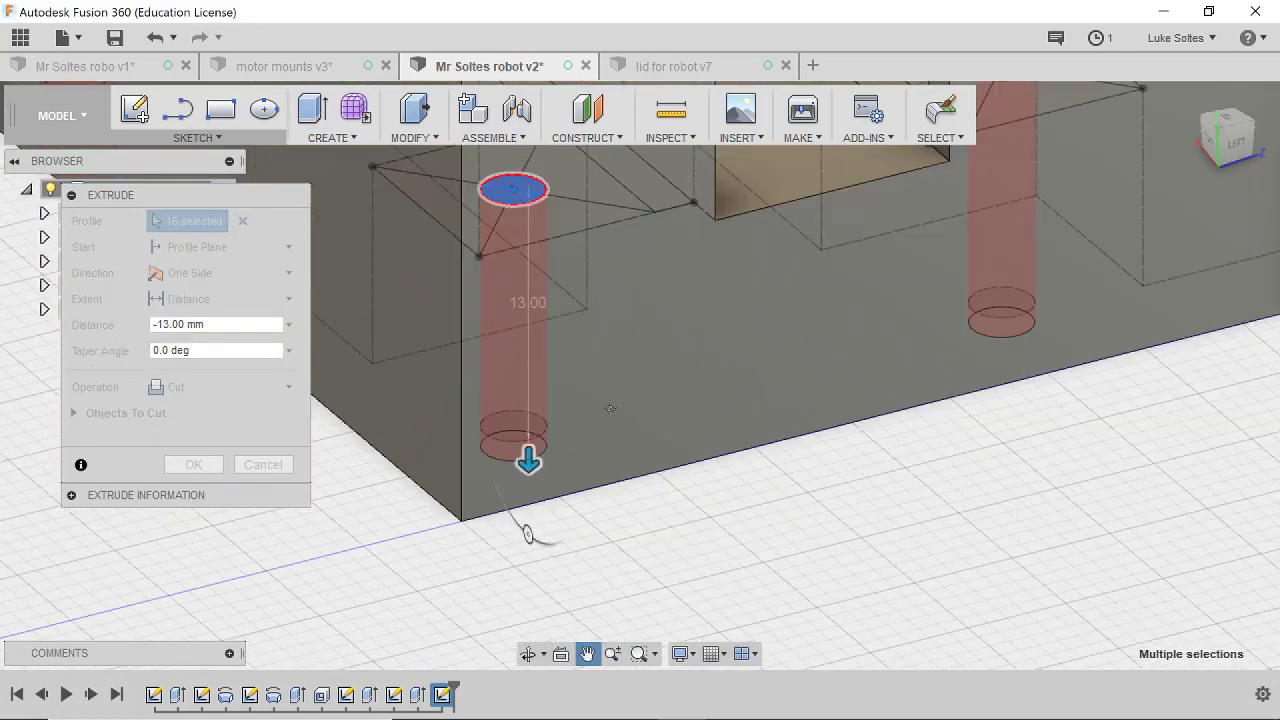
shift+middle_drag(585, 480, 543, 432)
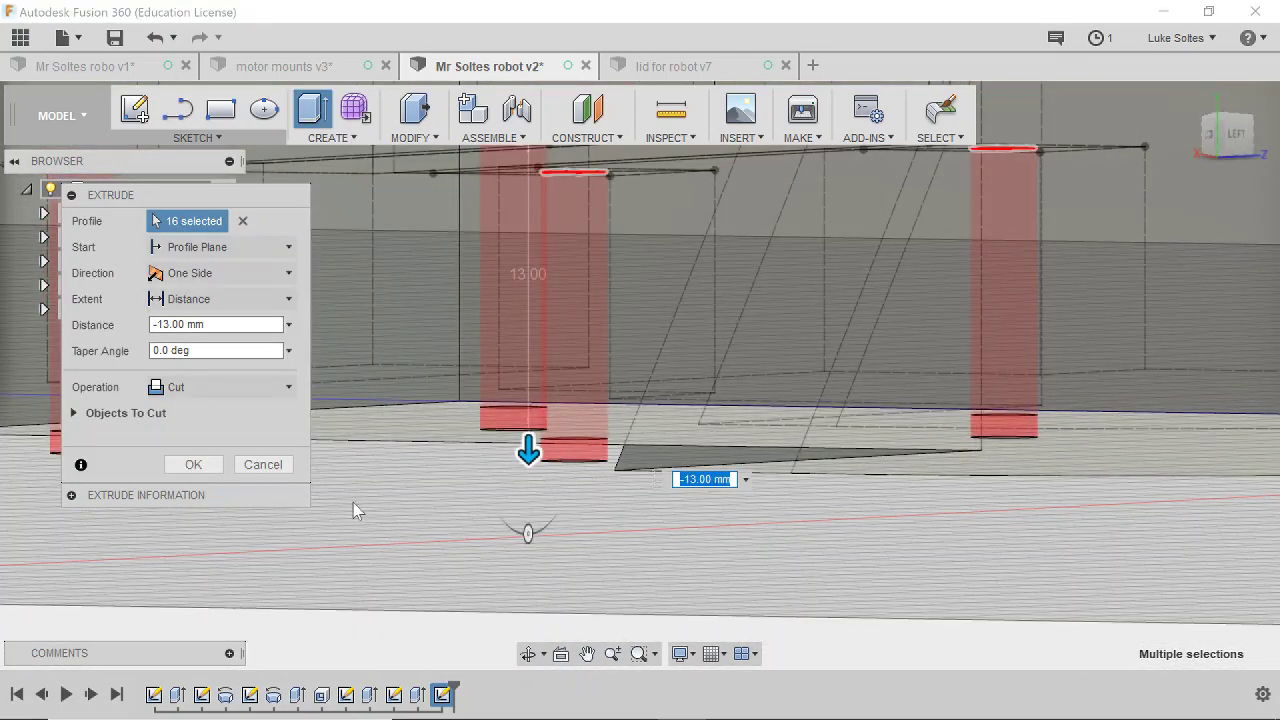
click(193, 465)
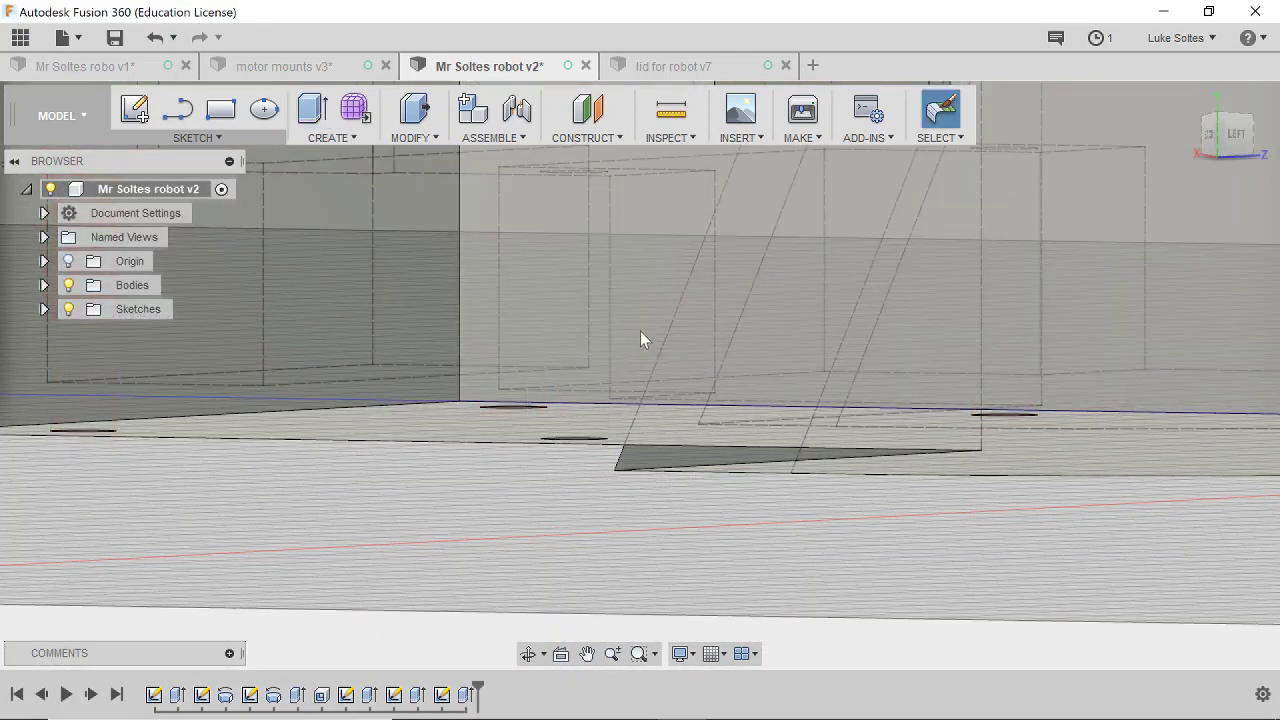
mouse_move(640, 330)
middle_down()
mouse_move(691, 309)
mouse_move(656, 486)
mouse_move(720, 303)
mouse_move(666, 380)
mouse_move(558, 421)
mouse_move(474, 286)
mouse_move(591, 486)
mouse_move(581, 331)
mouse_move(583, 349)
middle_up()
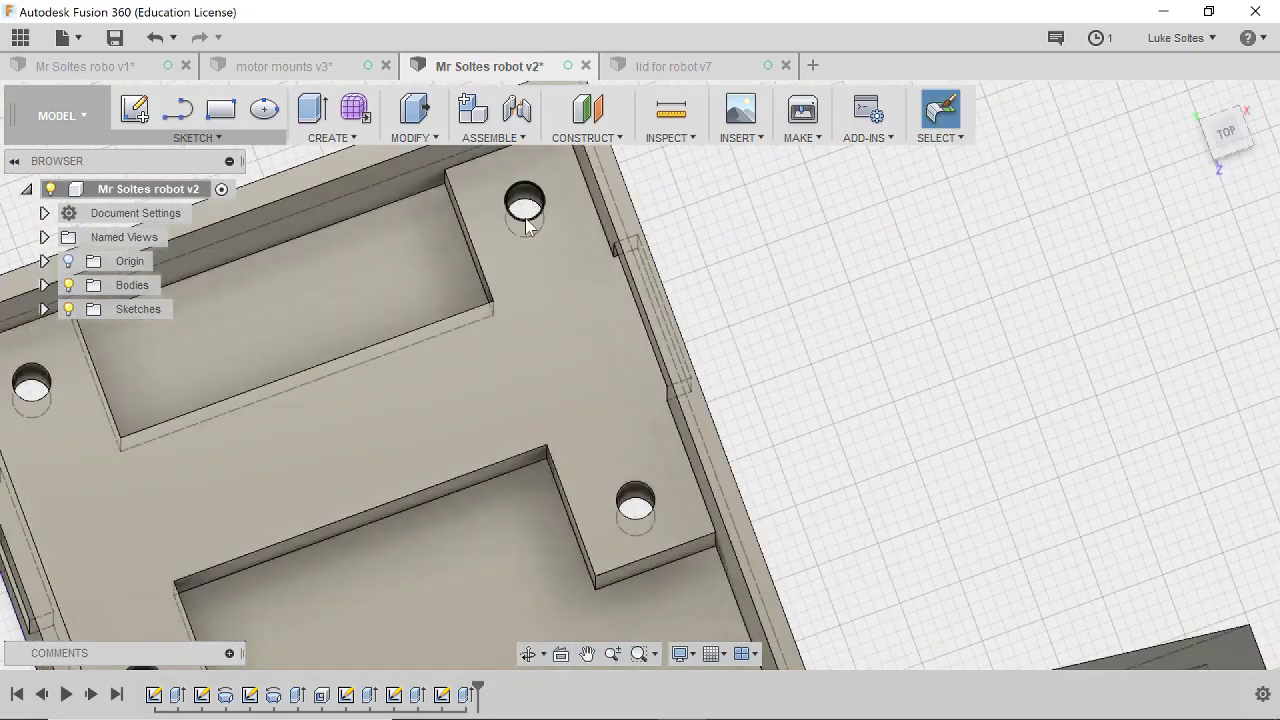
middle_drag(488, 372, 675, 590)
shift+middle_drag(258, 550, 441, 354)
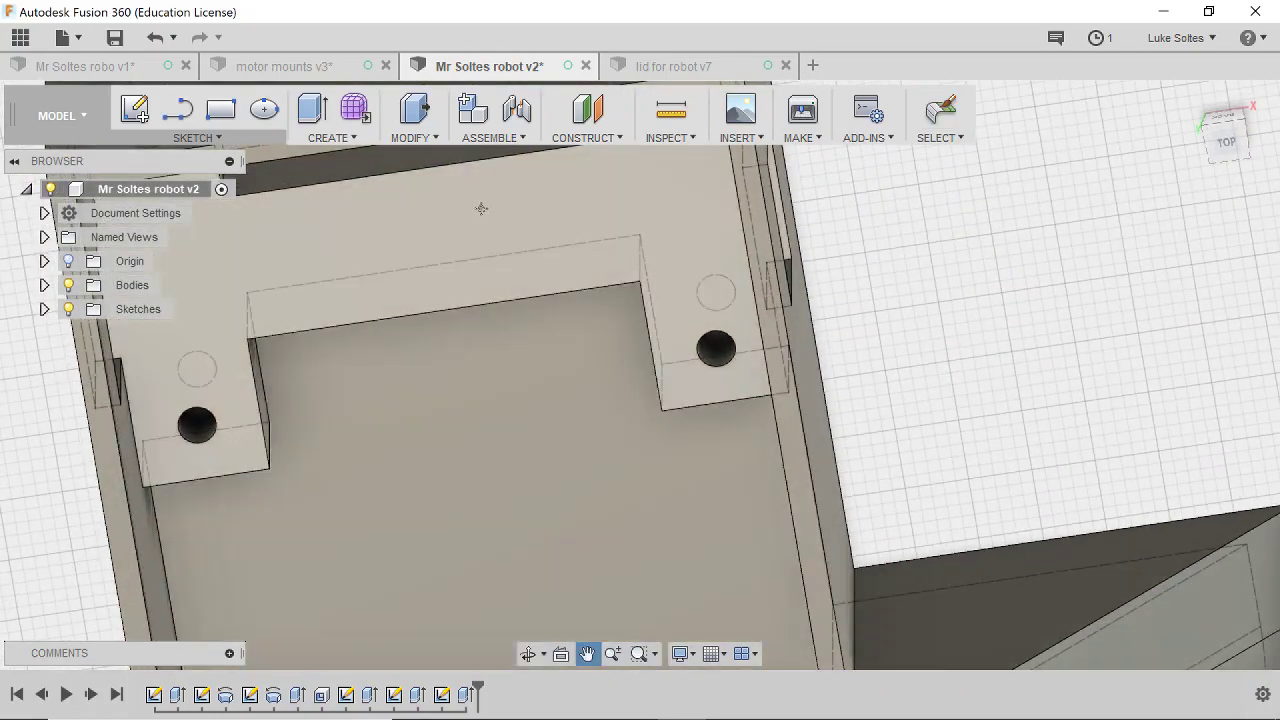
middle_drag(480, 206, 479, 415)
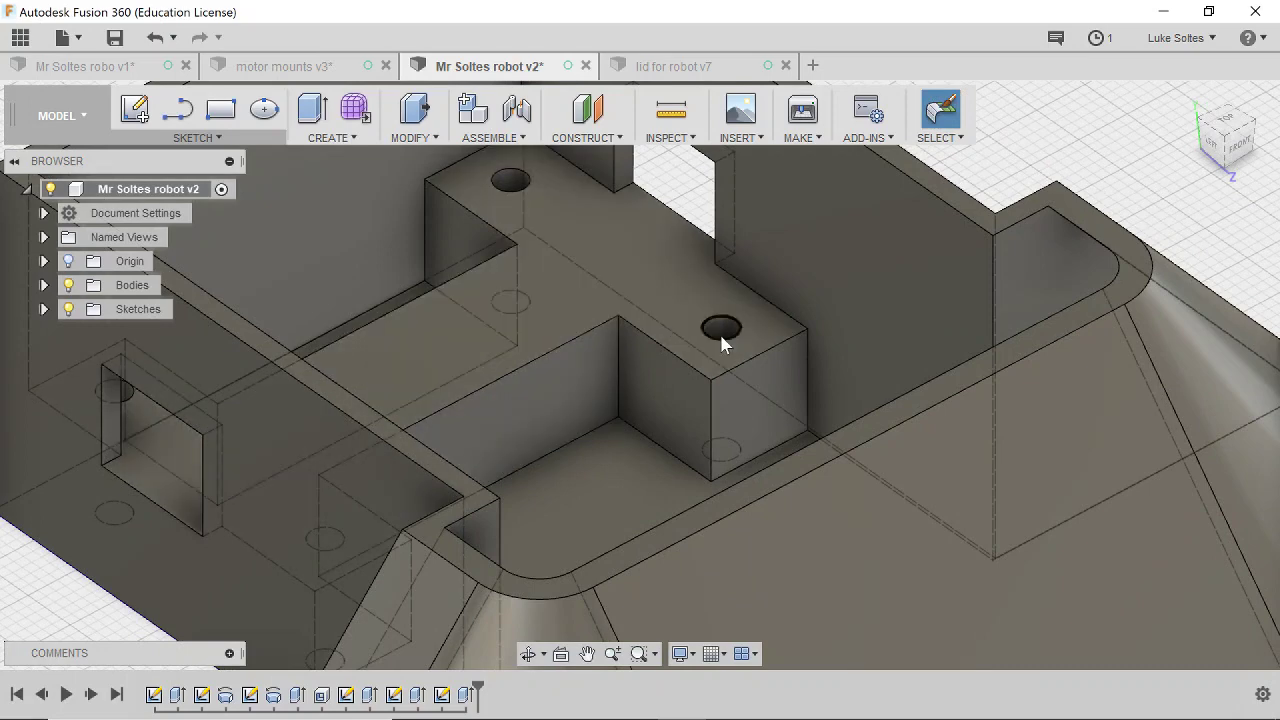
Save the design under a new name in the Robots > master folder.
click(66, 37)
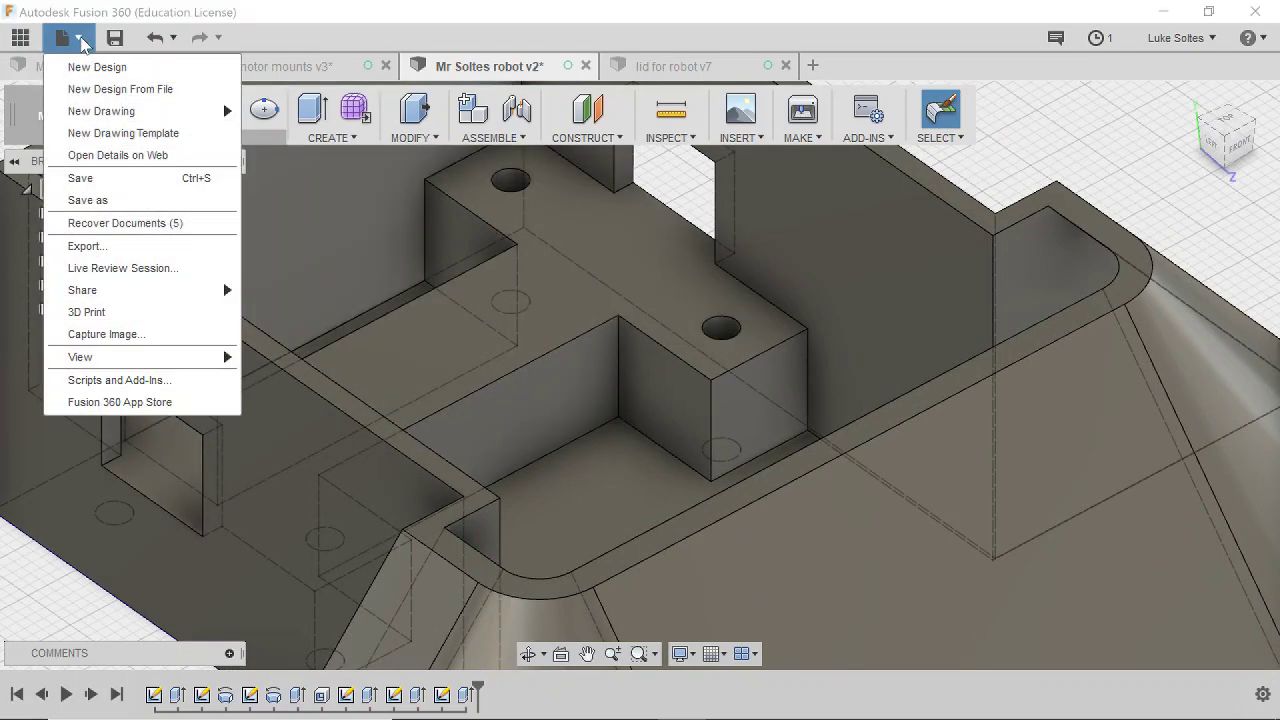
click(180, 200)
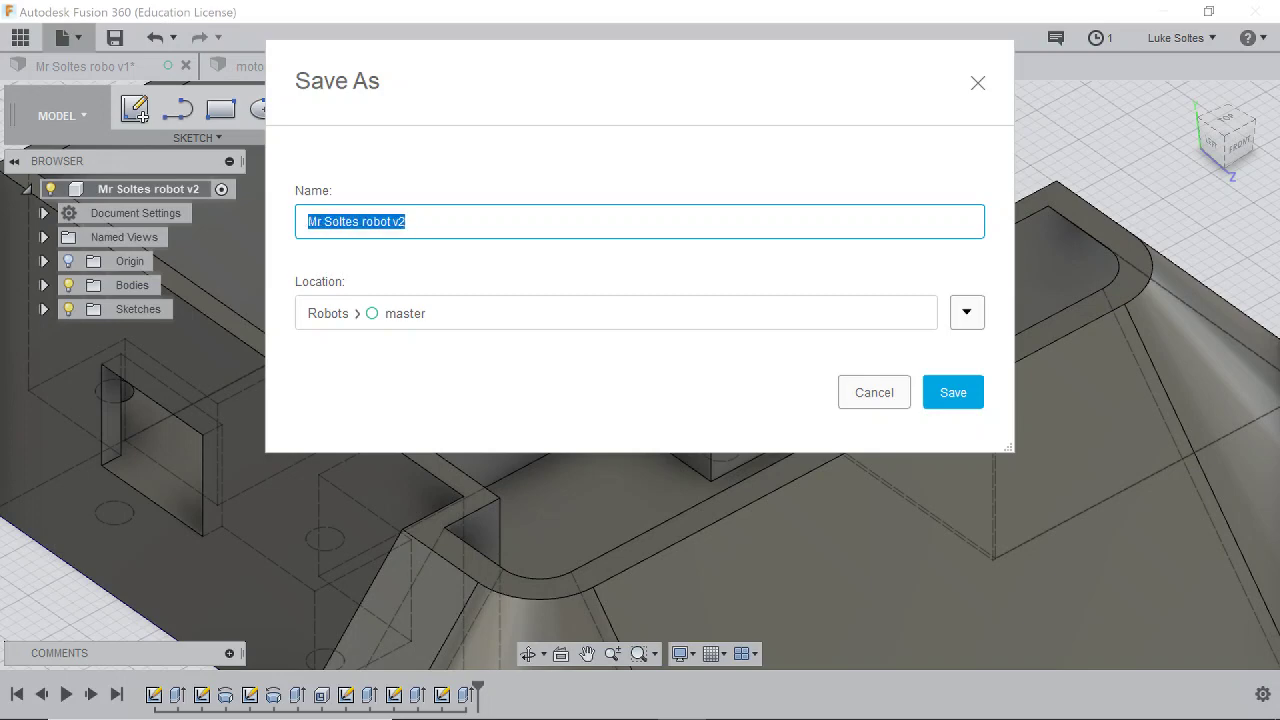
click(966, 394)
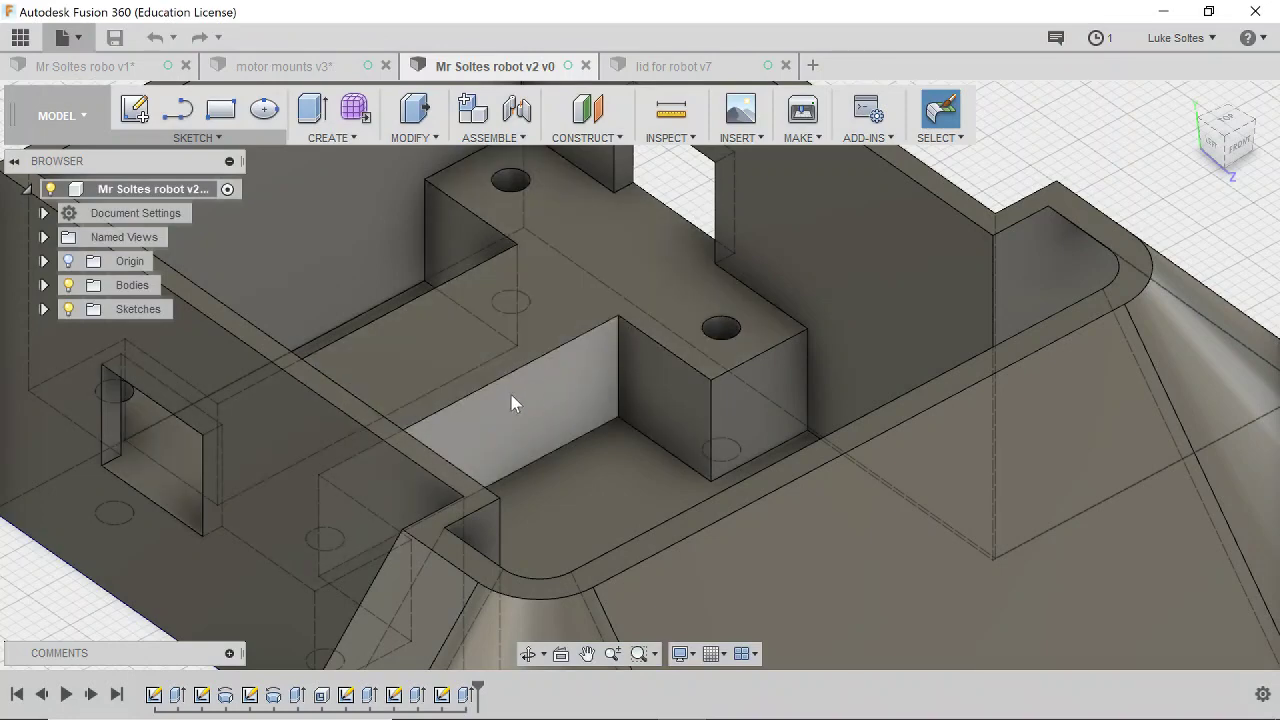
scroll(532, 375, down, 5)
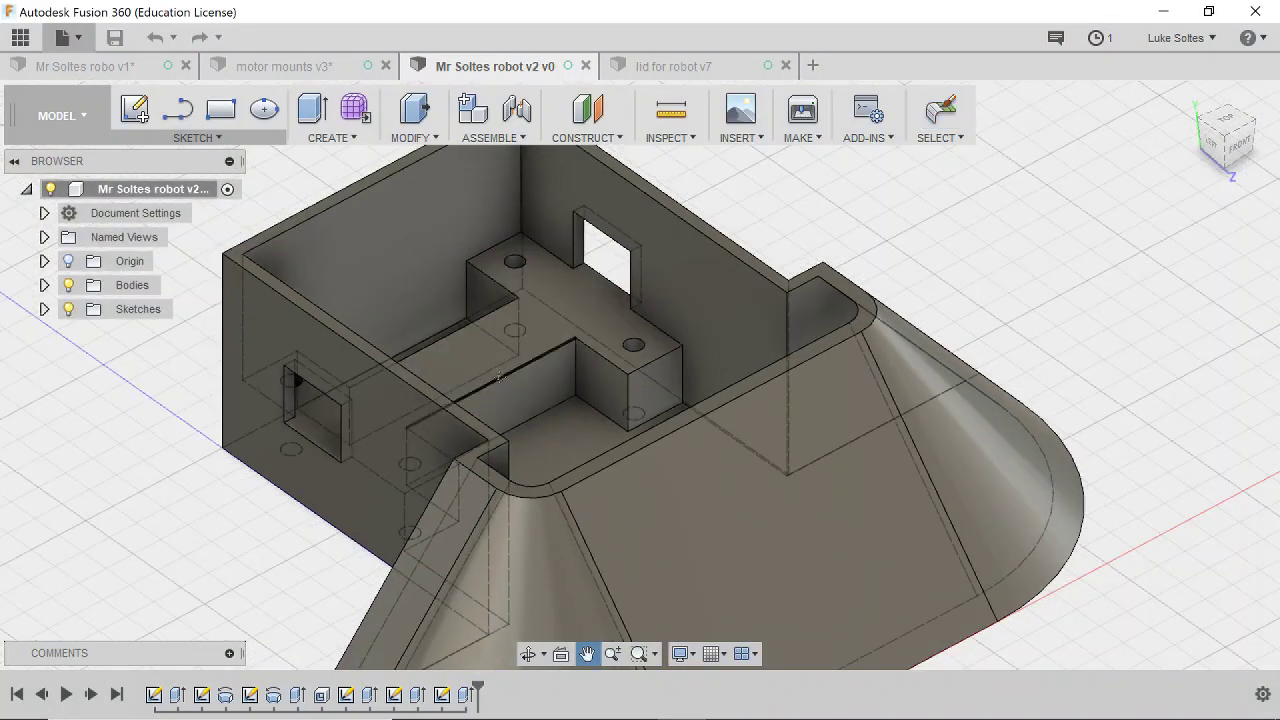
middle_drag(499, 376, 516, 348)
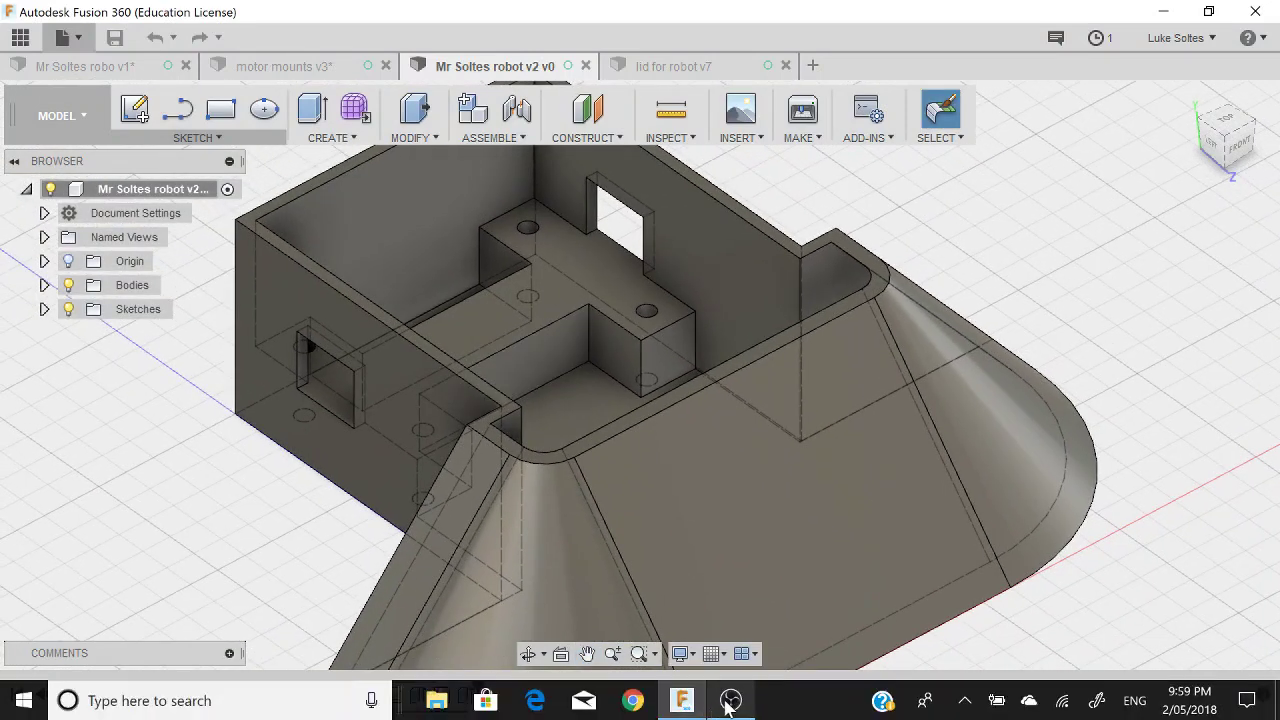